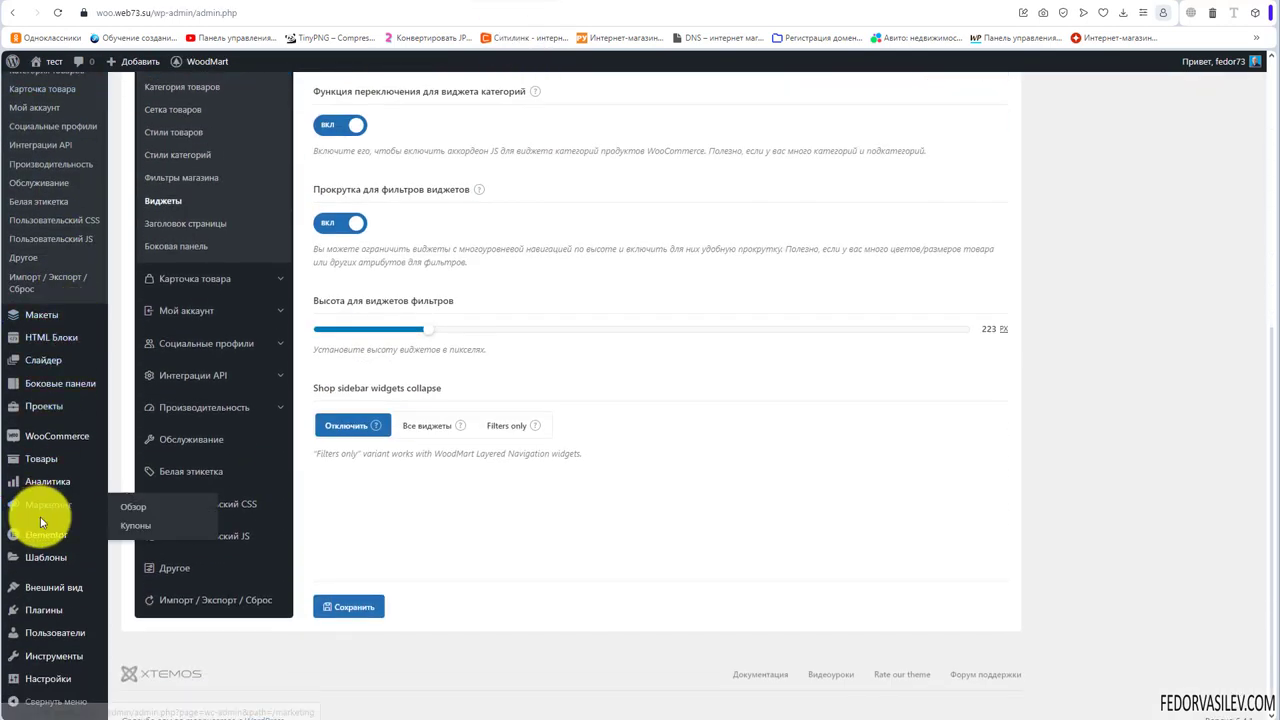
# Open the site's widget management page from the Appearance (Внешний вид) section of the admin.
pyautogui.moveTo(30, 587)
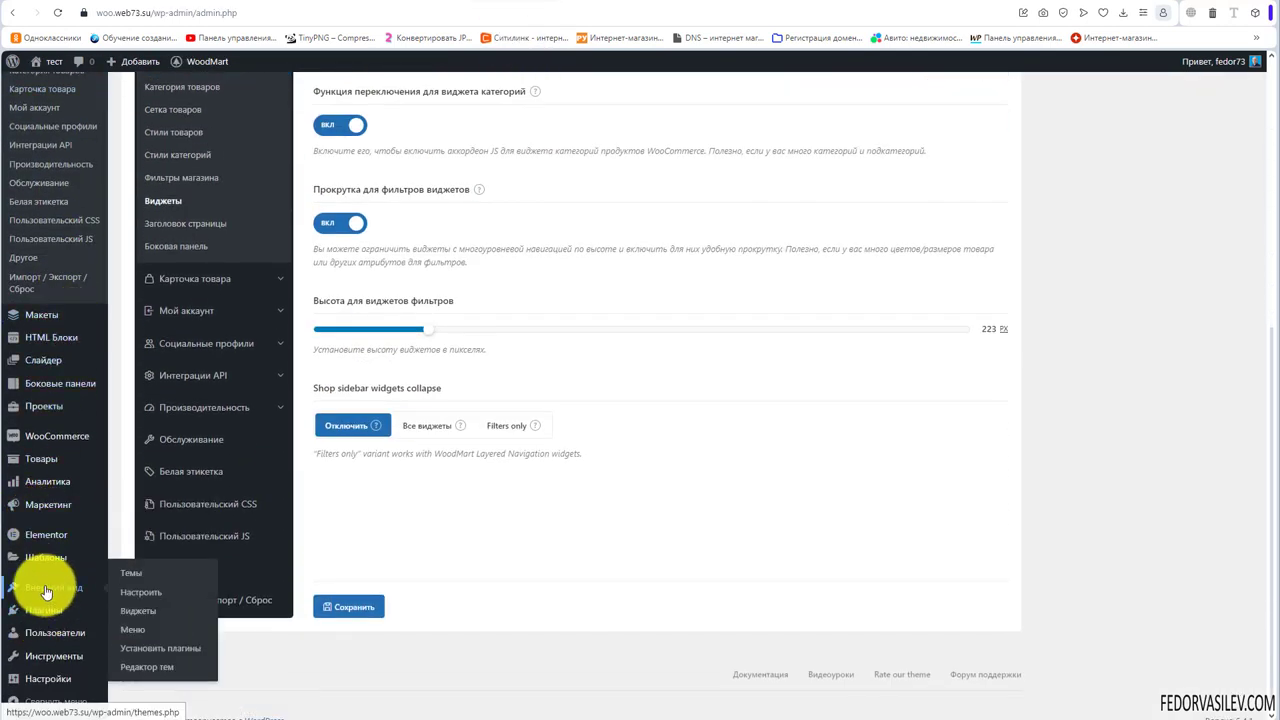
pyautogui.click(137, 619)
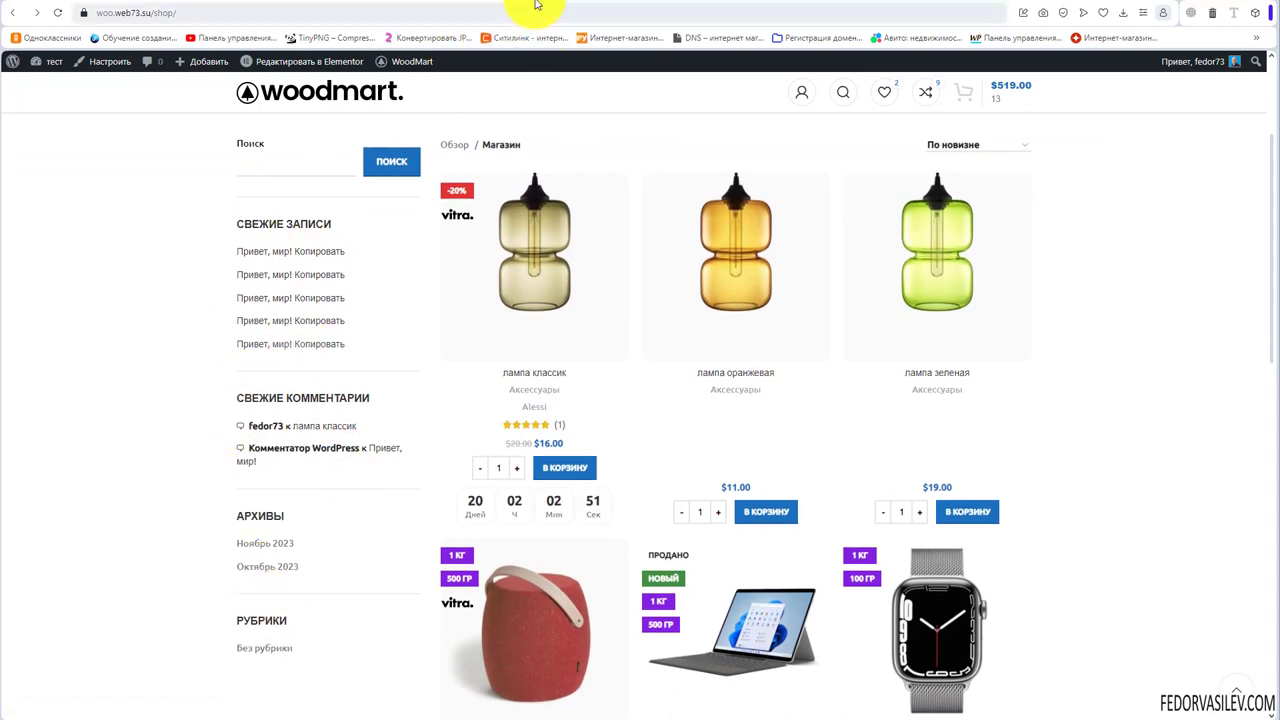
# Examine the storefront shop page's layout, including its sidebar area and product grid.
pyautogui.click(535, 5)
pyautogui.click(638, 333)
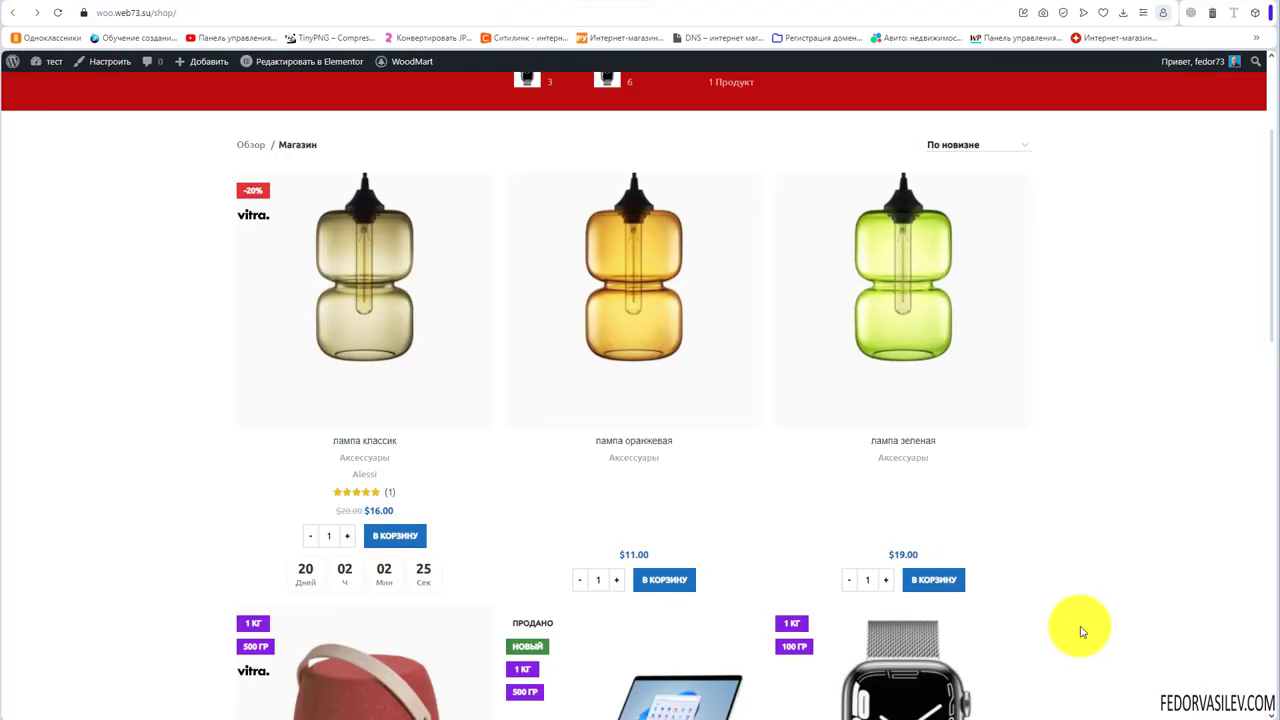
pyautogui.scroll(2, 300, 350)
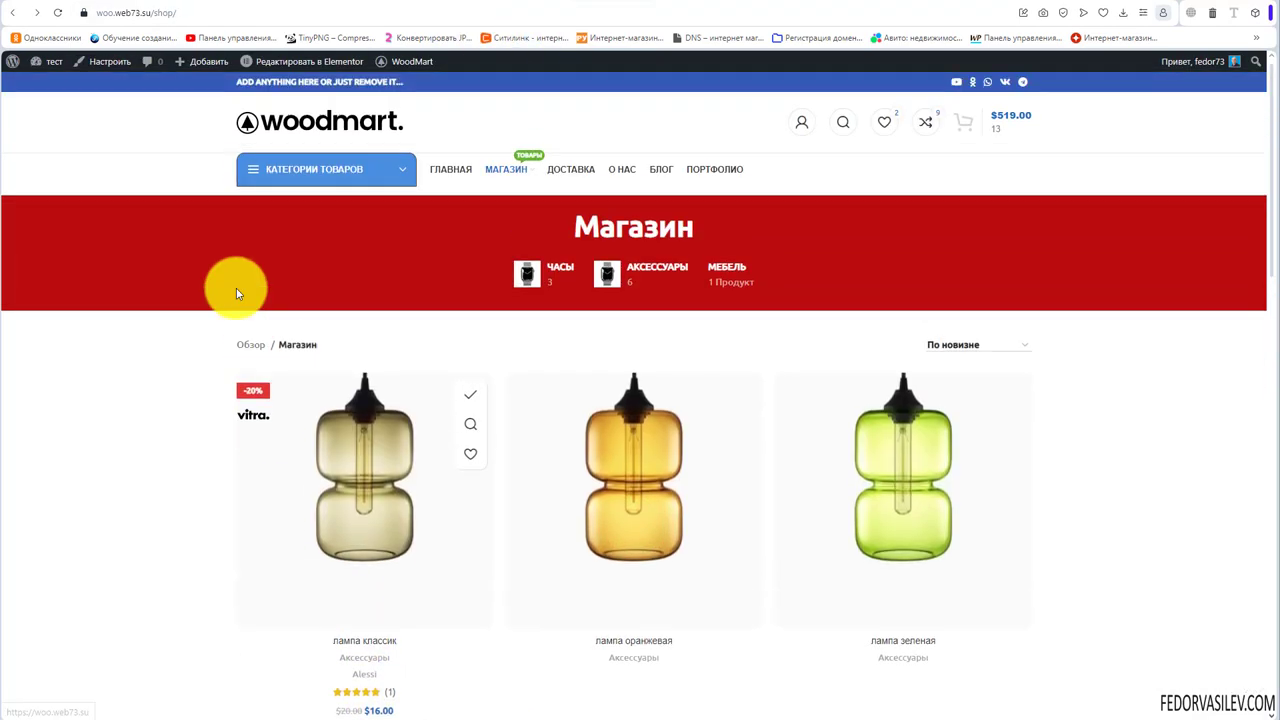
pyautogui.scroll(-6, 280, 280)
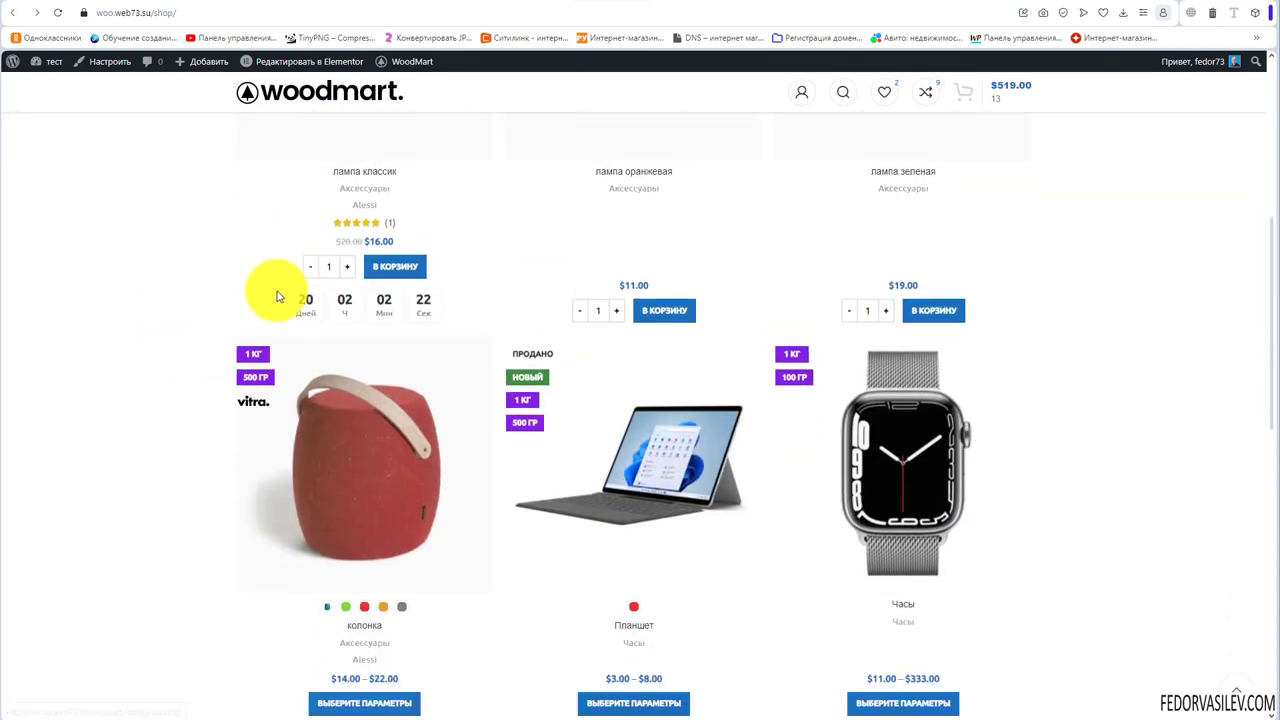
pyautogui.scroll(4, 576, 324)
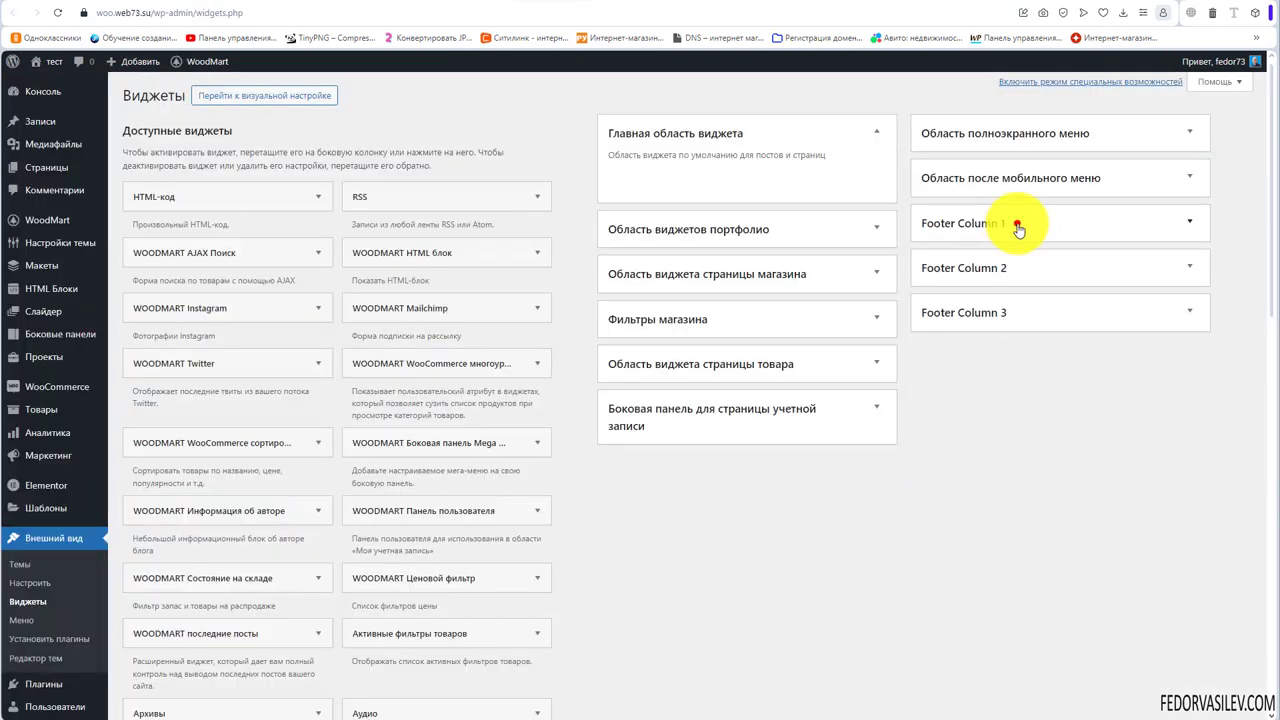
# Inspect the widgets assigned to Footer Column 1, Footer Column 2, the portfolio widget area and the shop page widget area.
pyautogui.click(1014, 226)
pyautogui.click(1017, 223)
pyautogui.click(997, 270)
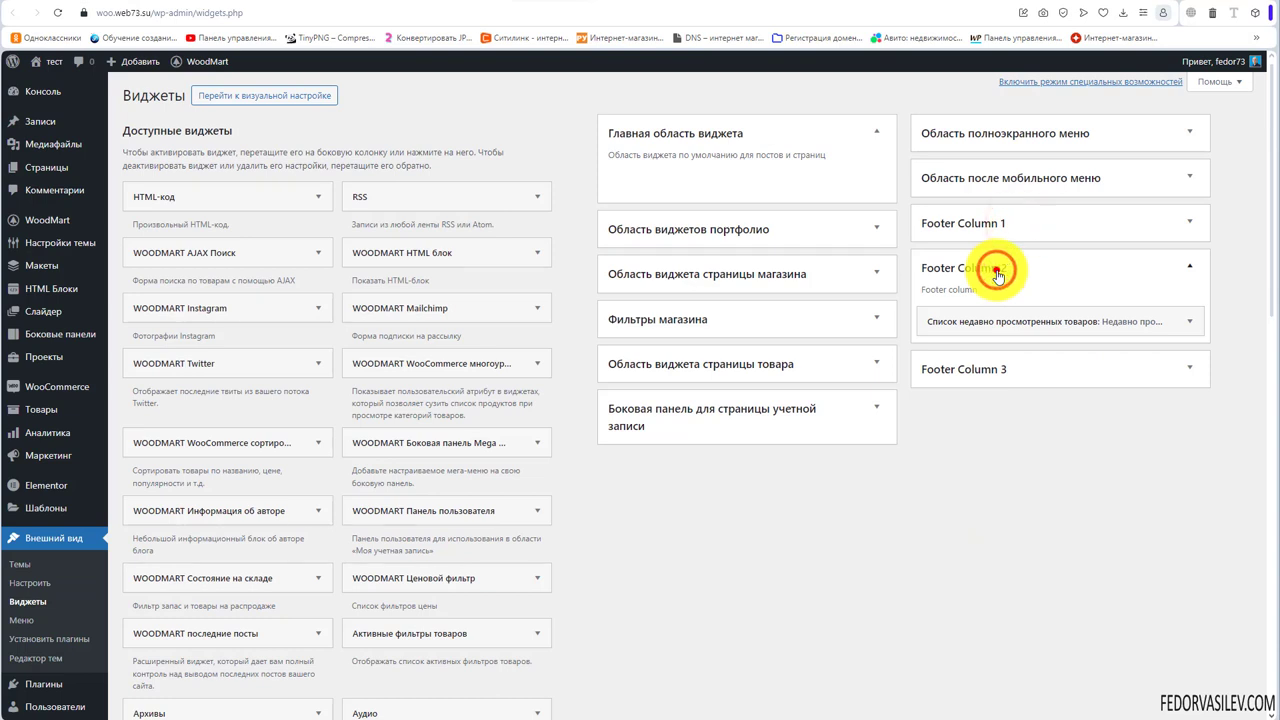
pyautogui.click(997, 270)
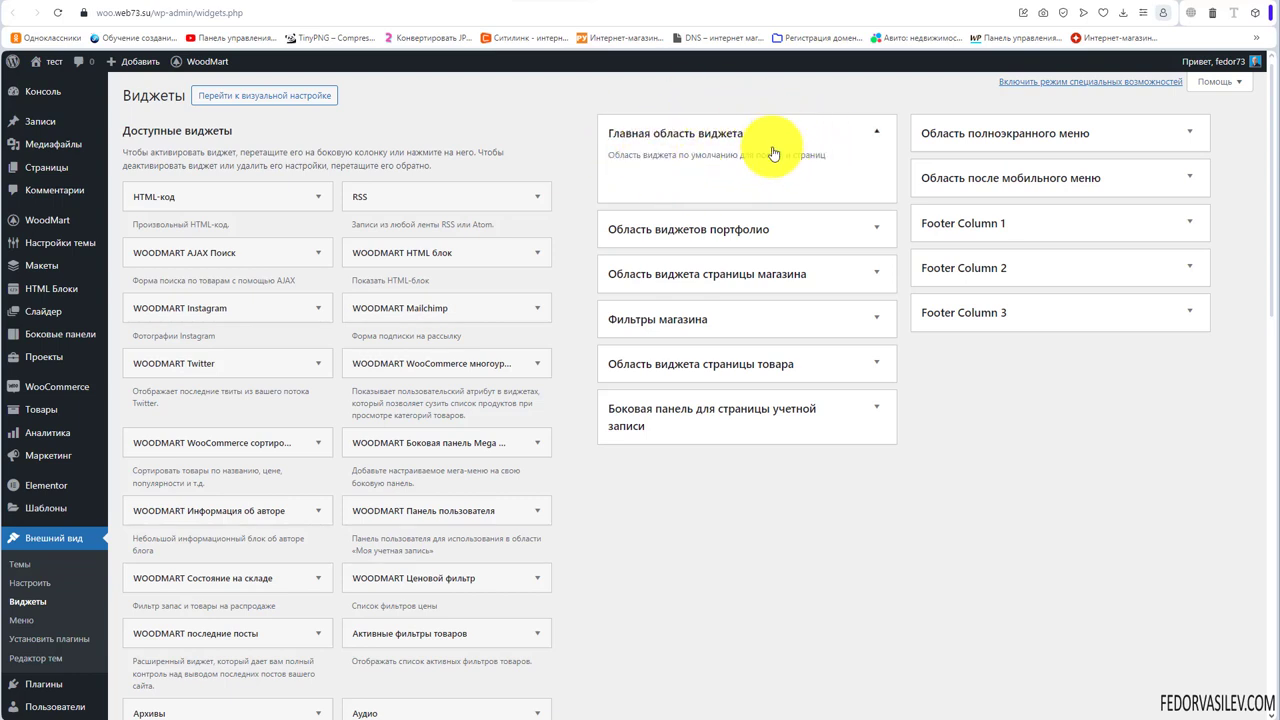
pyautogui.click(750, 230)
pyautogui.click(750, 230)
pyautogui.click(736, 276)
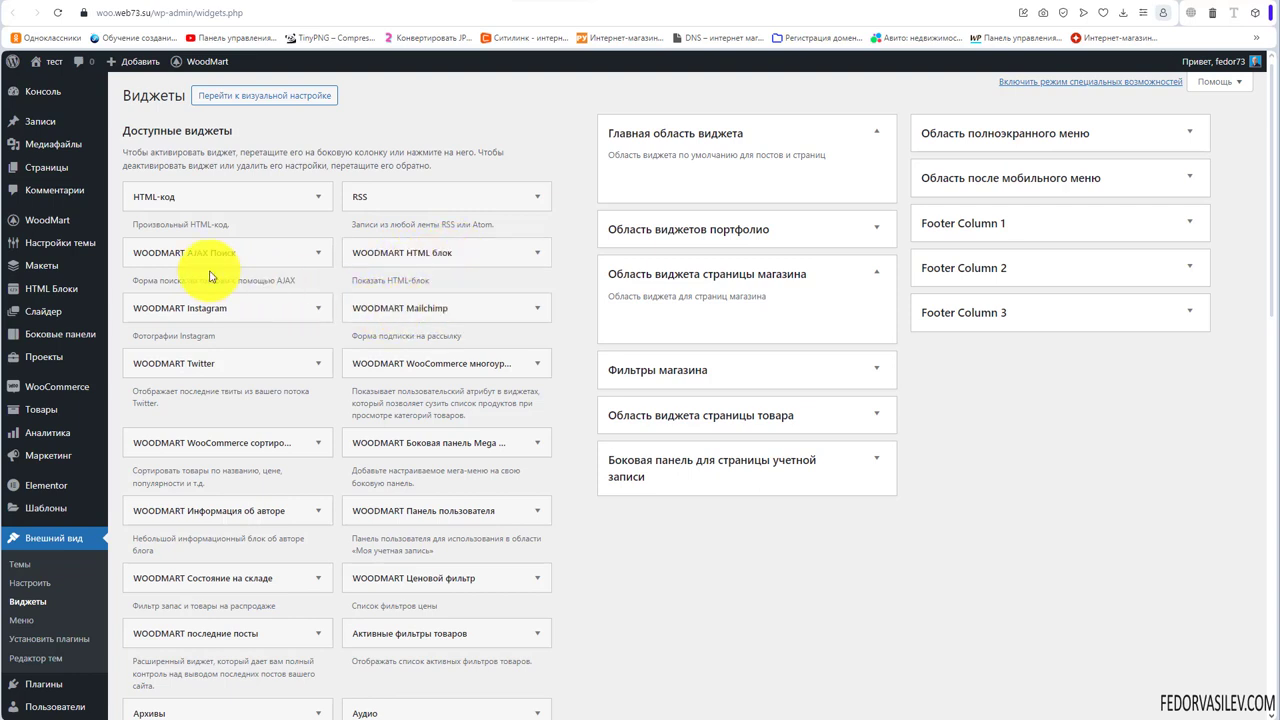
# Look through the available widgets, including the WOODMART widgets and the product filters by attribute, rating and price.
pyautogui.scroll(-2, 180, 253)
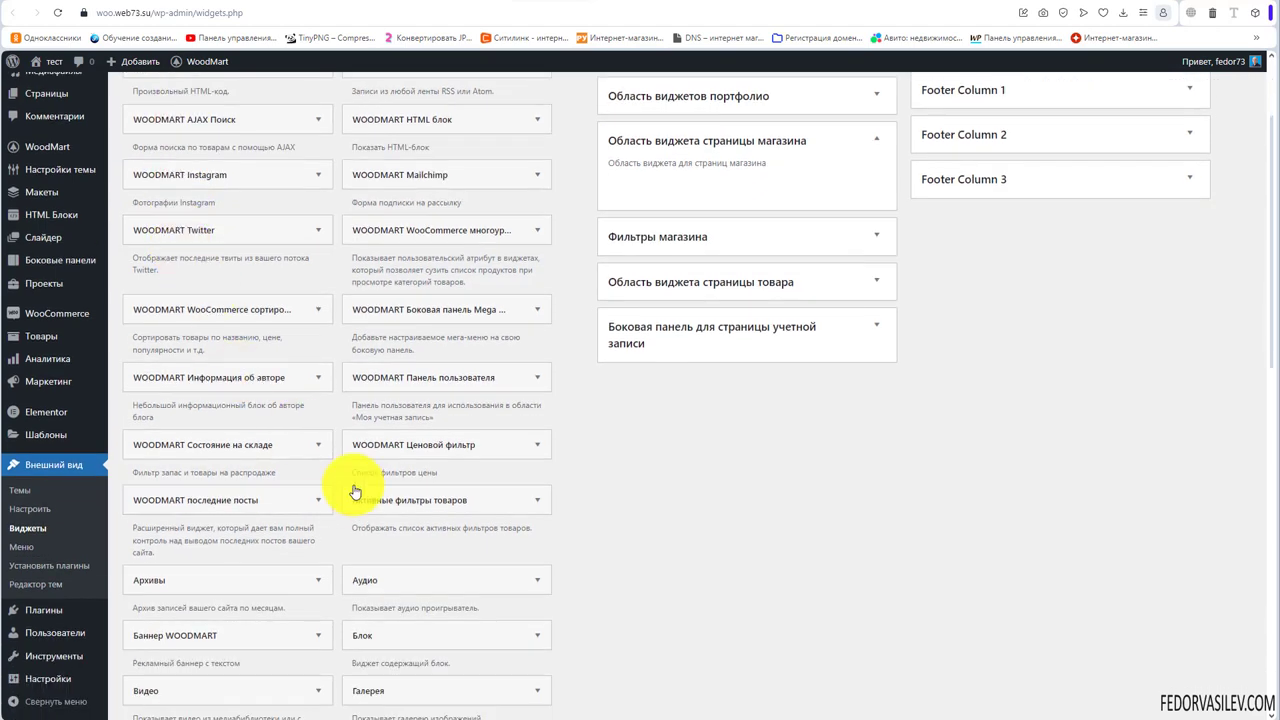
pyautogui.scroll(-5, 414, 457)
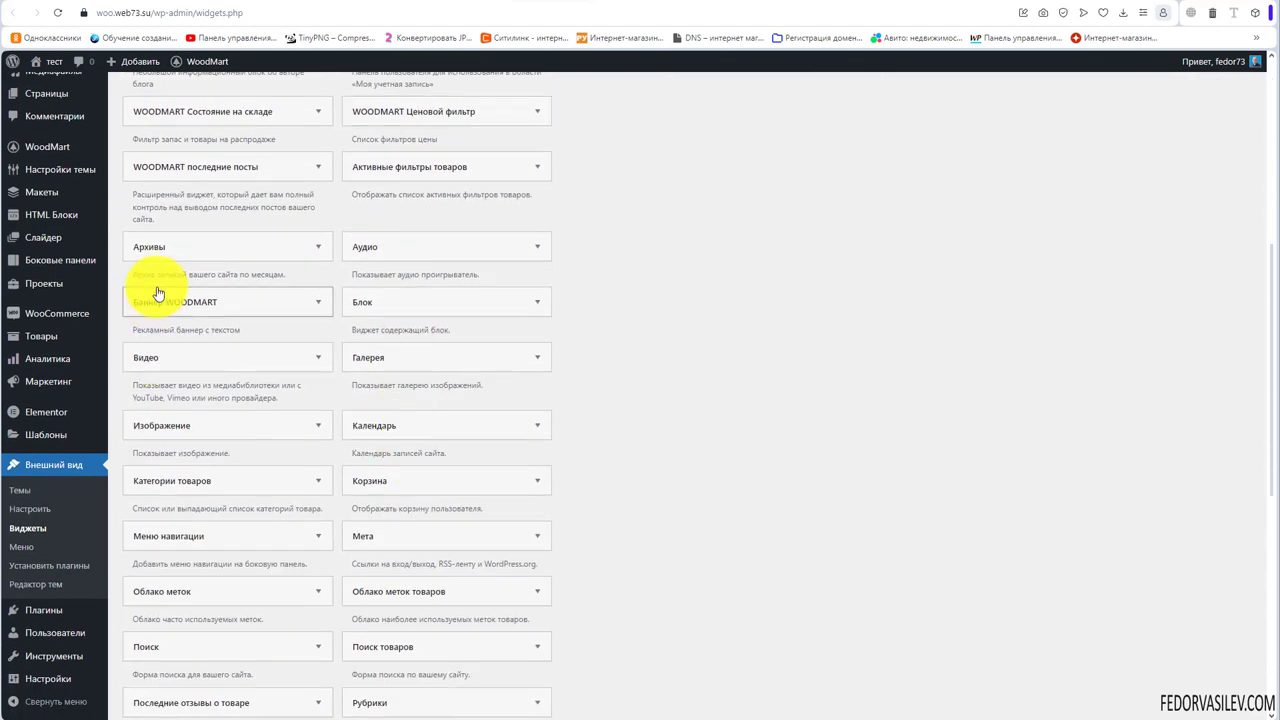
pyautogui.scroll(-2, 428, 266)
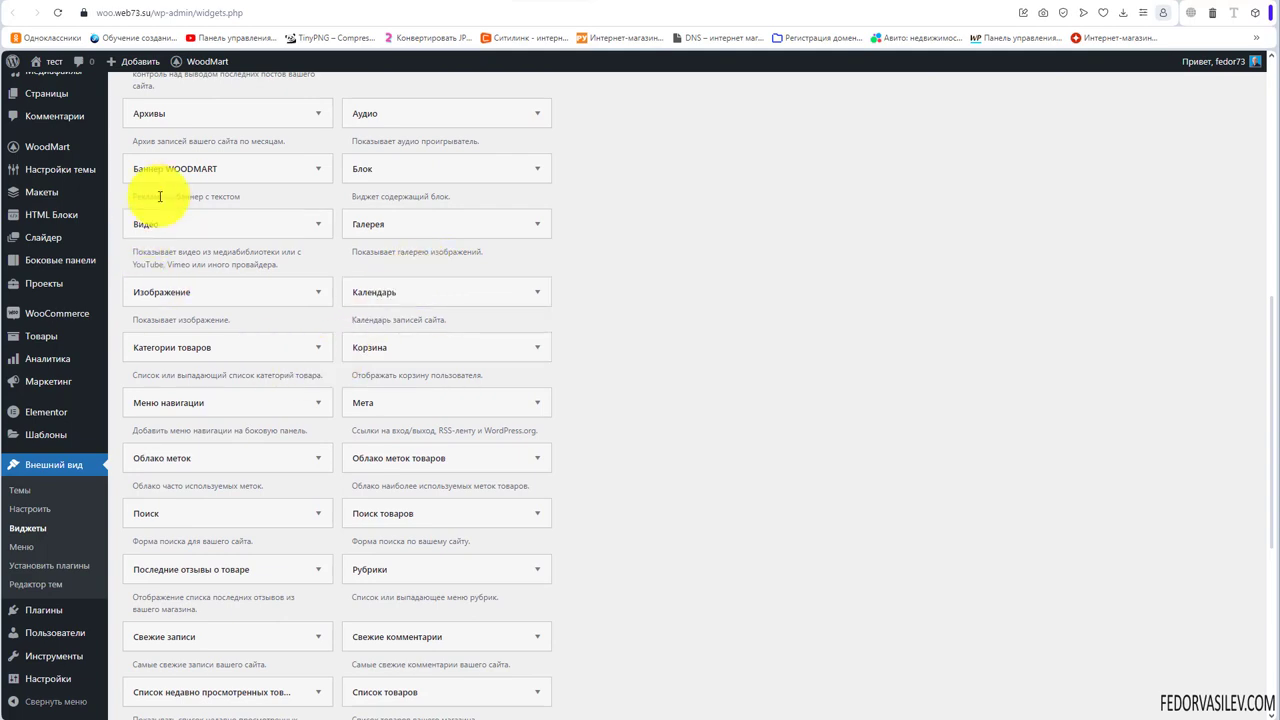
pyautogui.scroll(2, 180, 312)
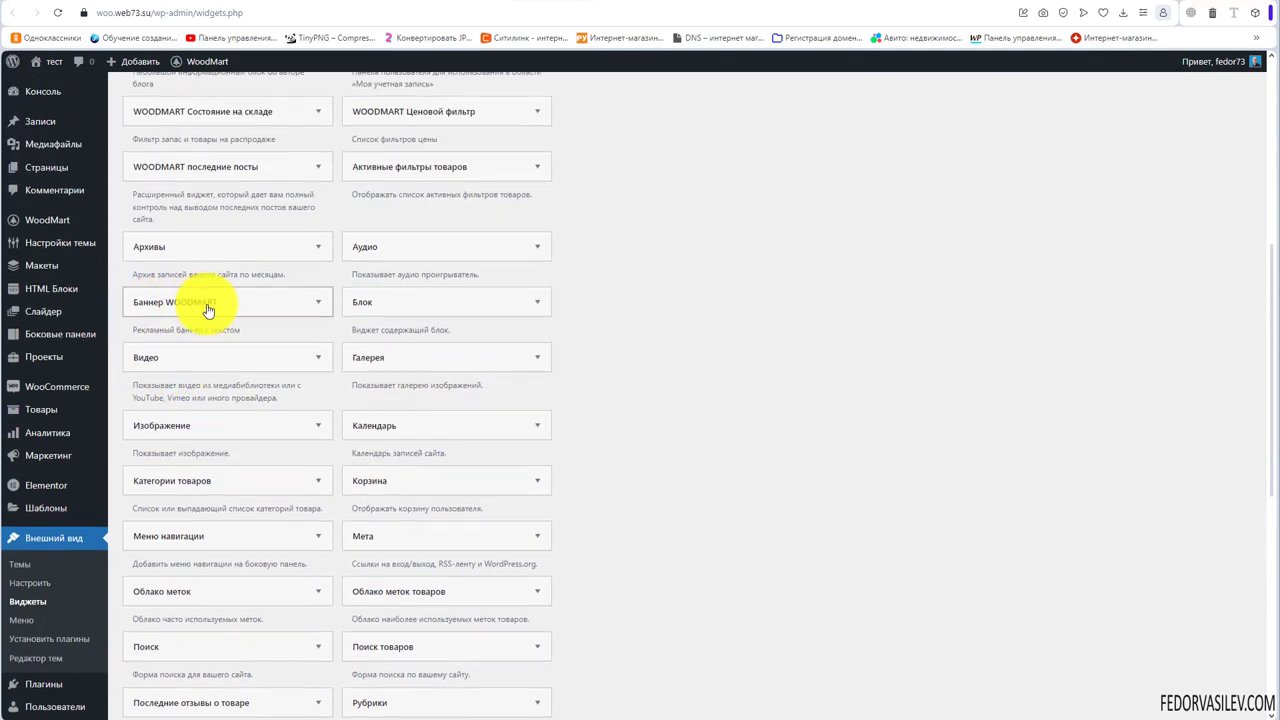
pyautogui.scroll(-3, 330, 420)
pyautogui.scroll(-4, 354, 382)
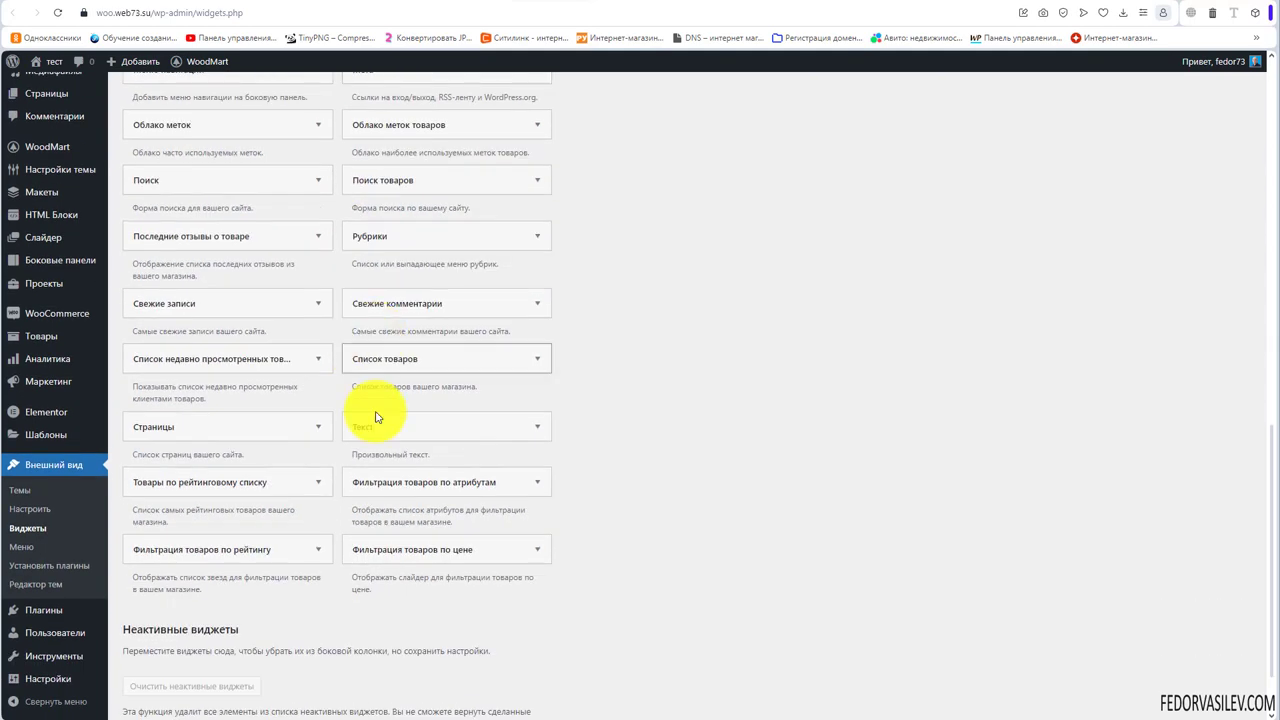
pyautogui.scroll(12, 480, 537)
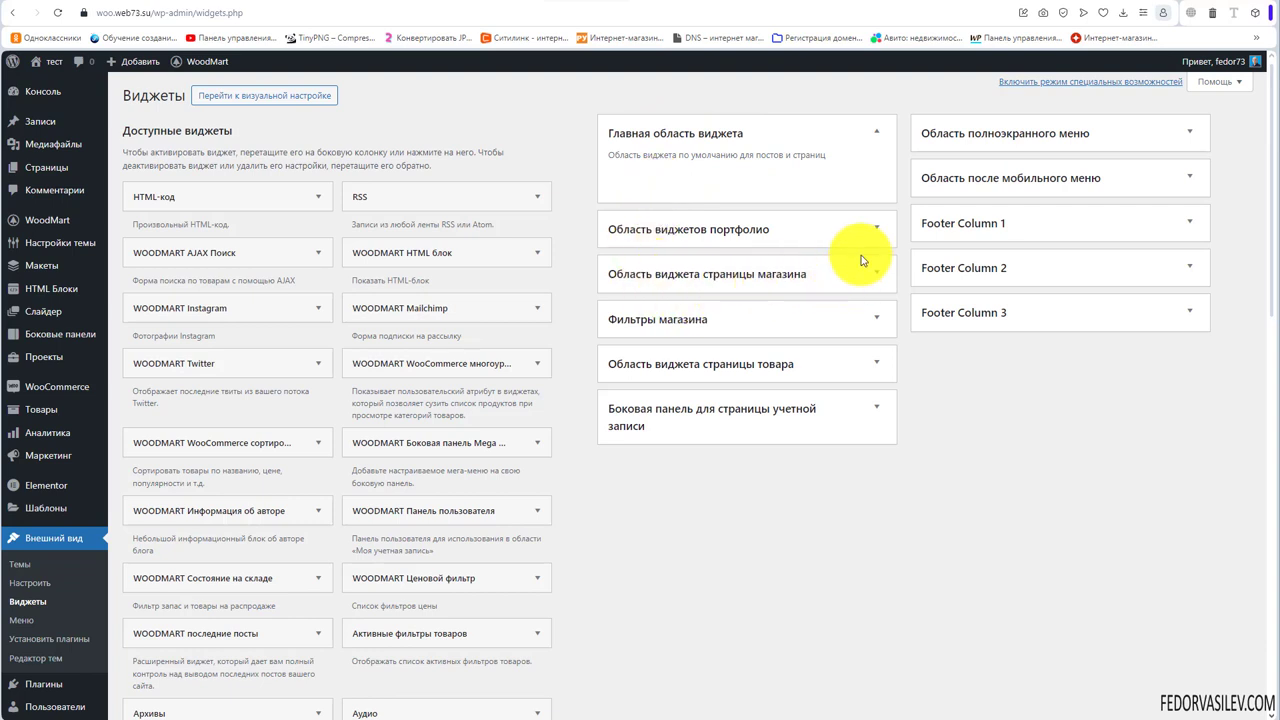
# Expand the shop page widget area and view the placement areas offered for the "Фильтрация товаров по цене" widget.
pyautogui.click(734, 273)
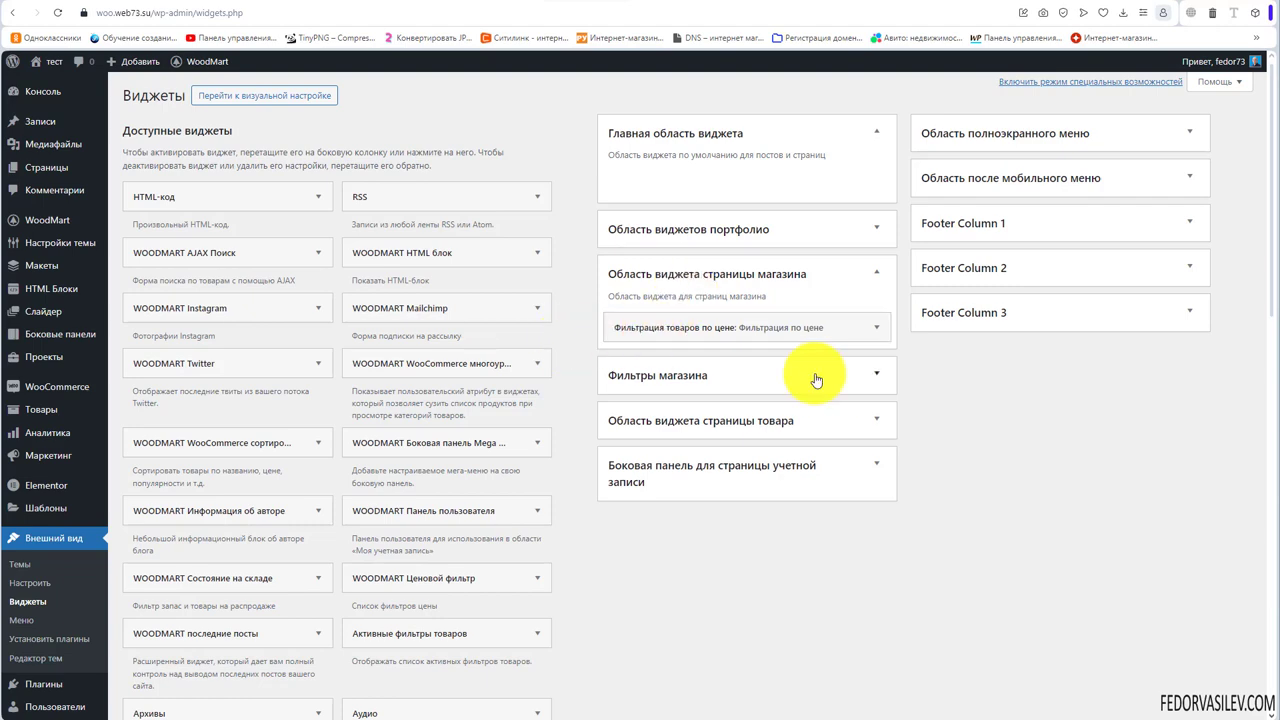
pyautogui.scroll(-6, 420, 343)
pyautogui.scroll(-3, 435, 335)
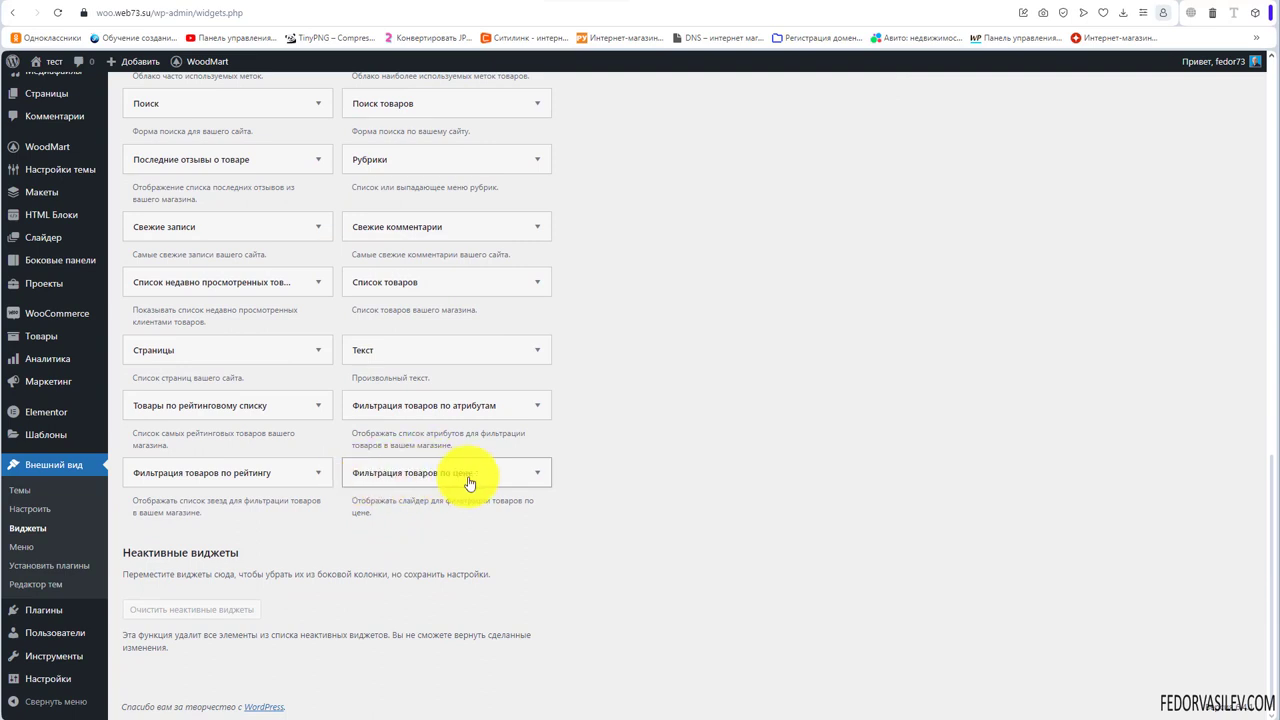
pyautogui.click(530, 475)
pyautogui.scroll(-5, 470, 520)
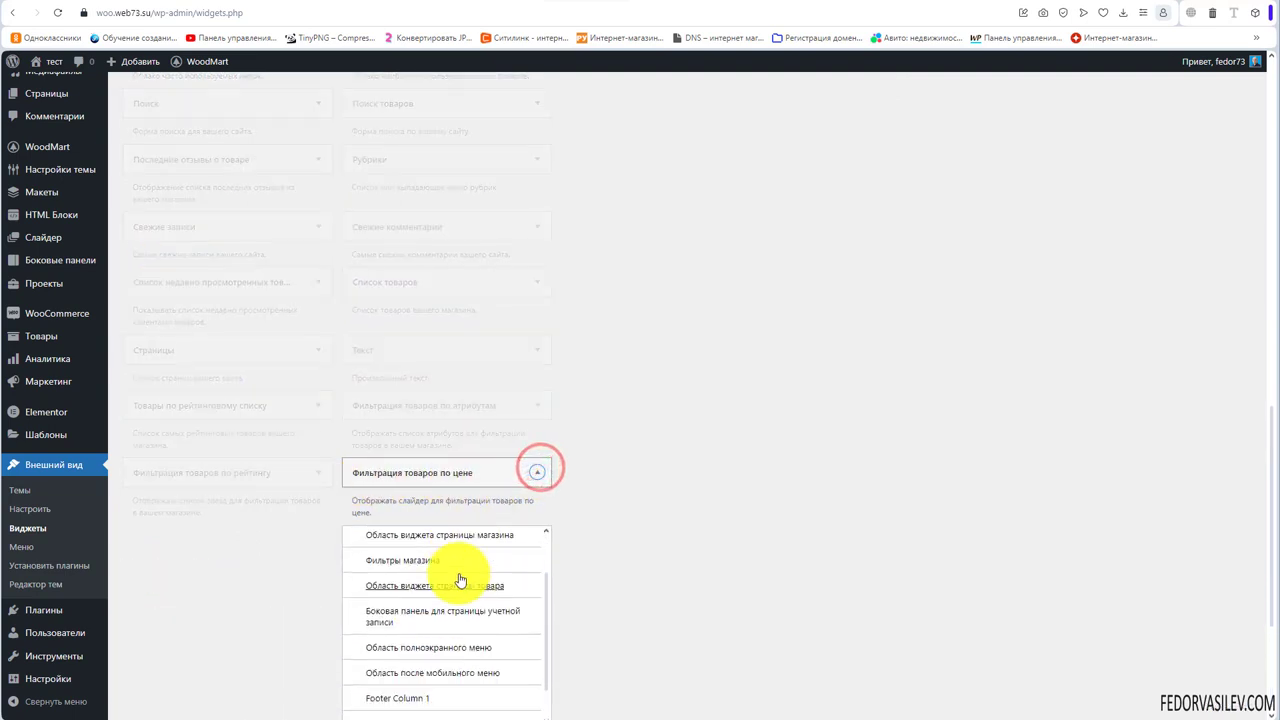
pyautogui.click(460, 510)
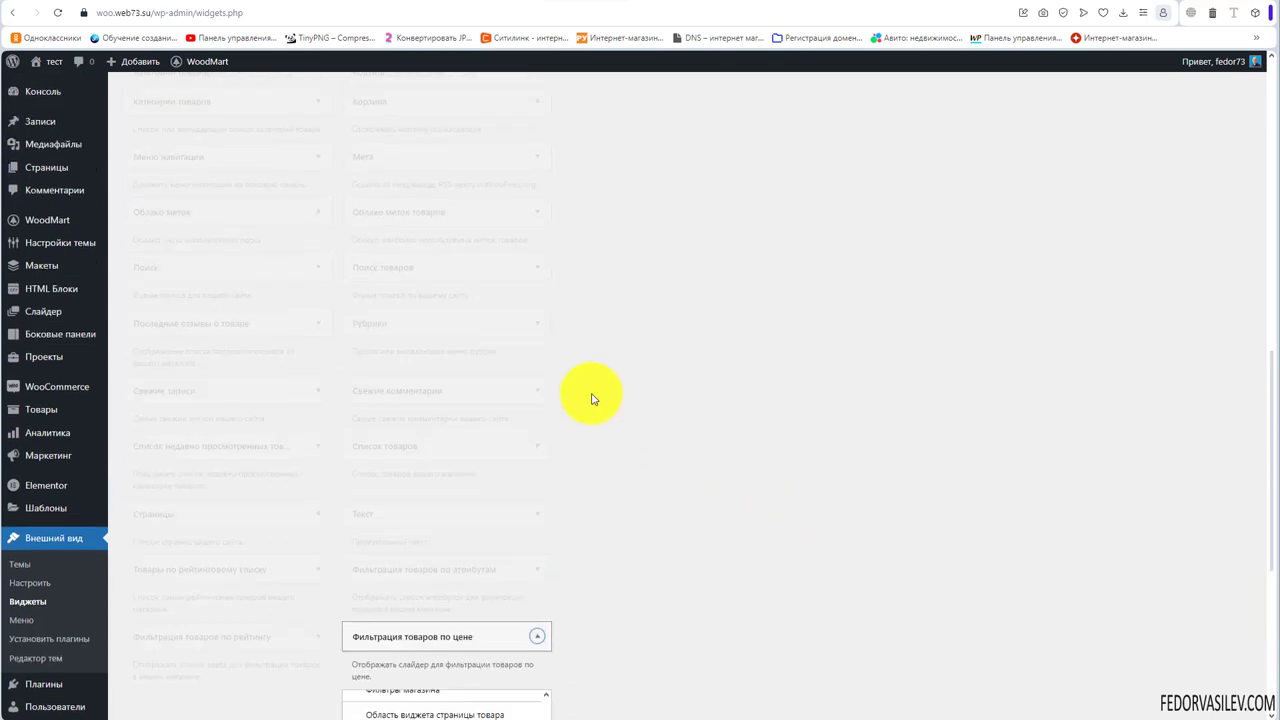
# Inspect the "Фильтры магазина" area, collapse it and return to the shop page widget area.
pyautogui.click(874, 372)
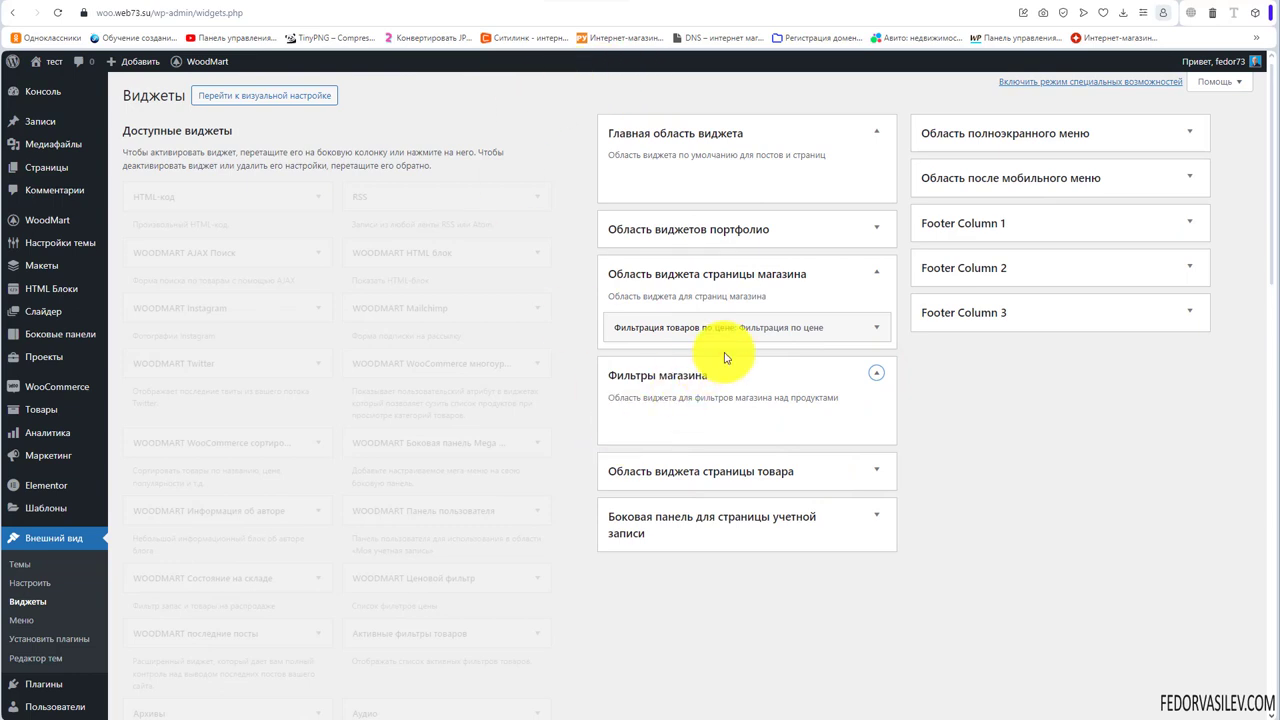
pyautogui.click(874, 374)
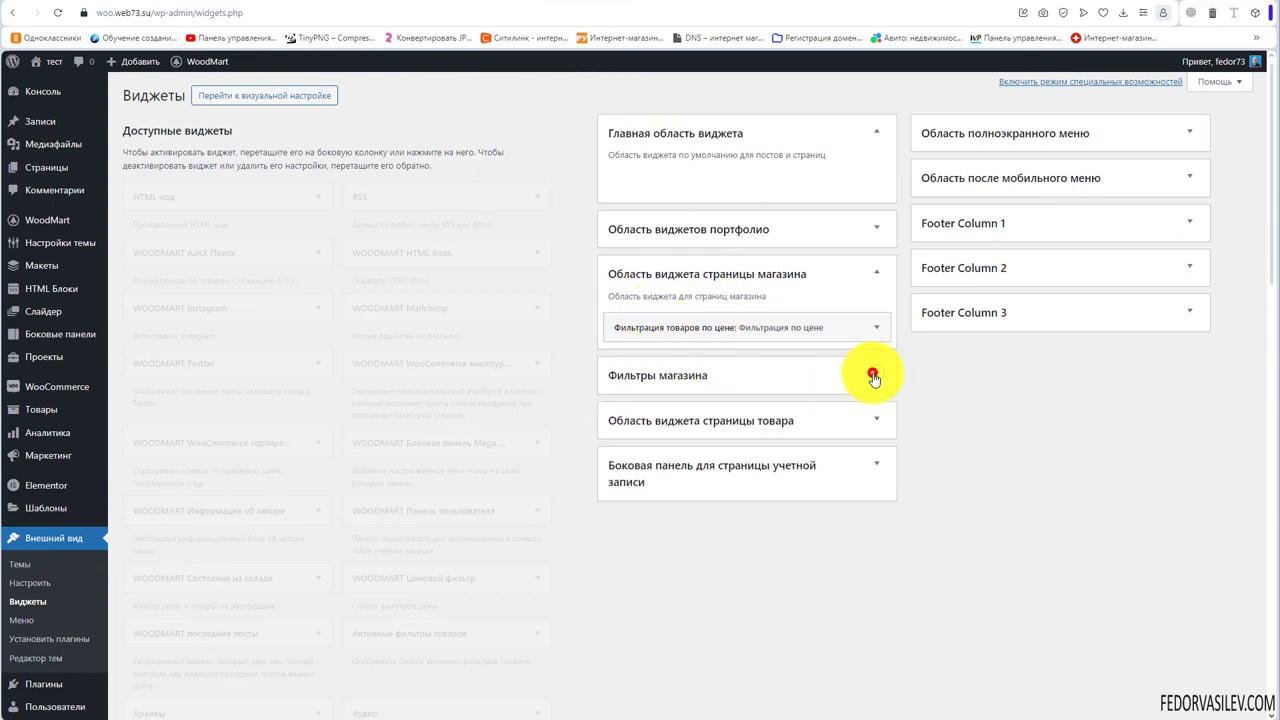
pyautogui.click(876, 272)
pyautogui.click(786, 264)
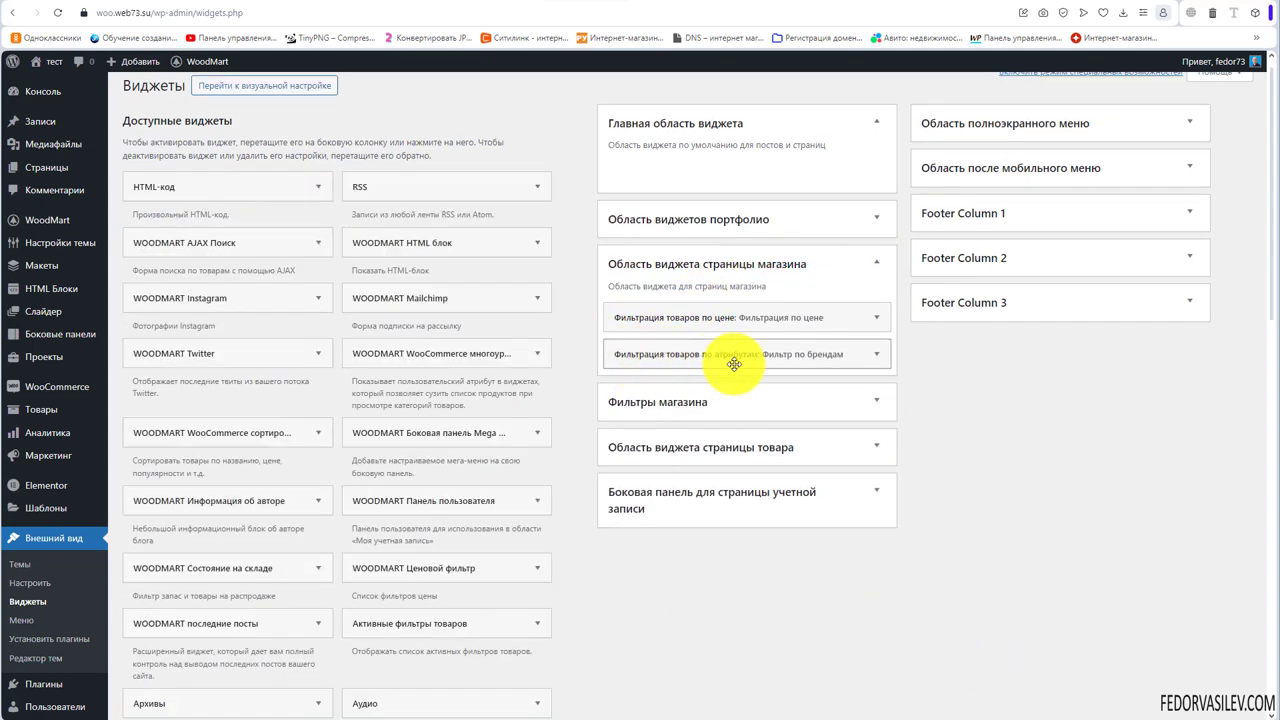
# Check the "Фильтр по брендам" widget in the shop page area and locate the attribute and price filters among the available widgets.
pyautogui.click(860, 357)
pyautogui.click(870, 357)
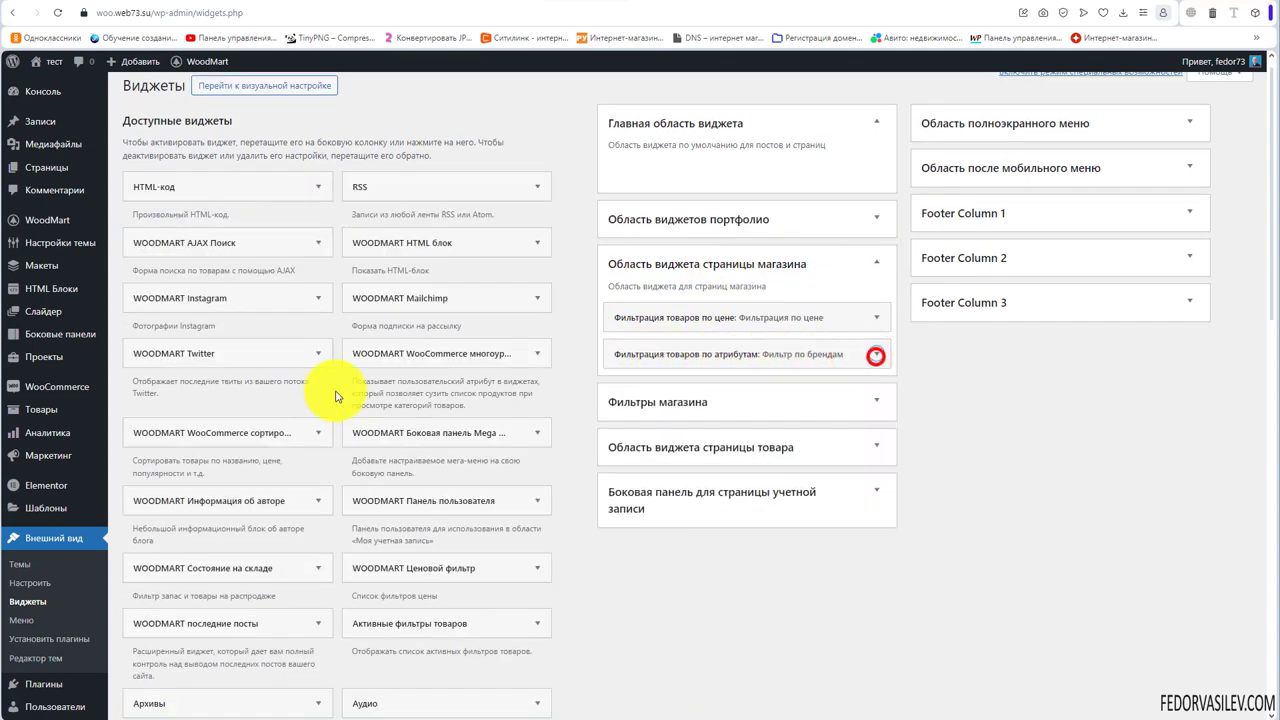
pyautogui.scroll(-10, 345, 392)
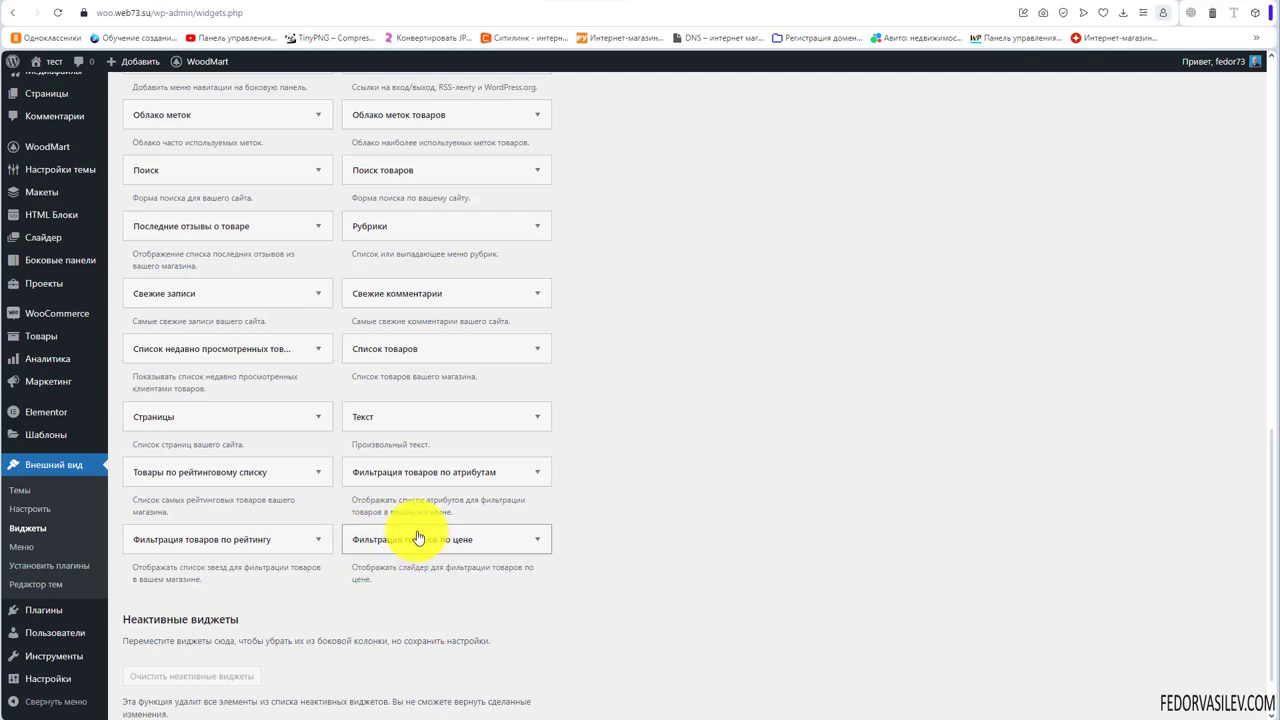
pyautogui.moveTo(418, 539); pyautogui.dragTo(360, 463)
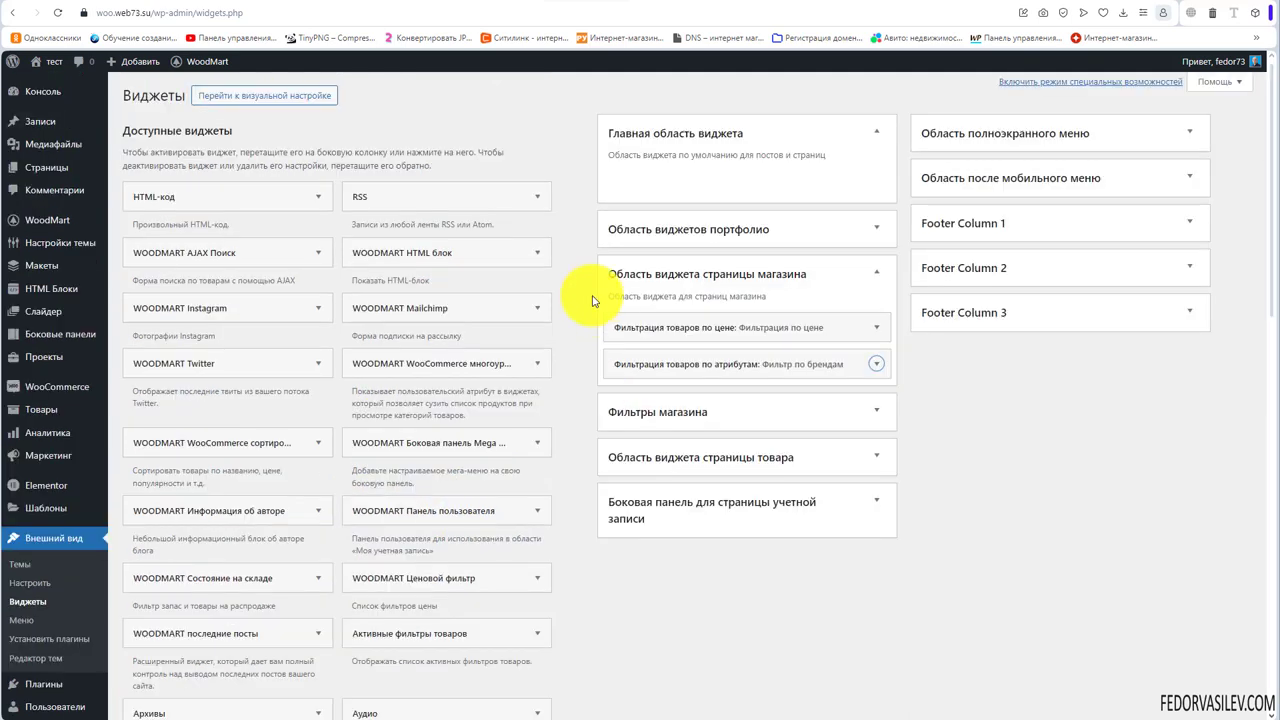
# Check the storefront shop page for the filters, and open the "Магазин" page for editing in the admin.
pyautogui.click(631, 6)
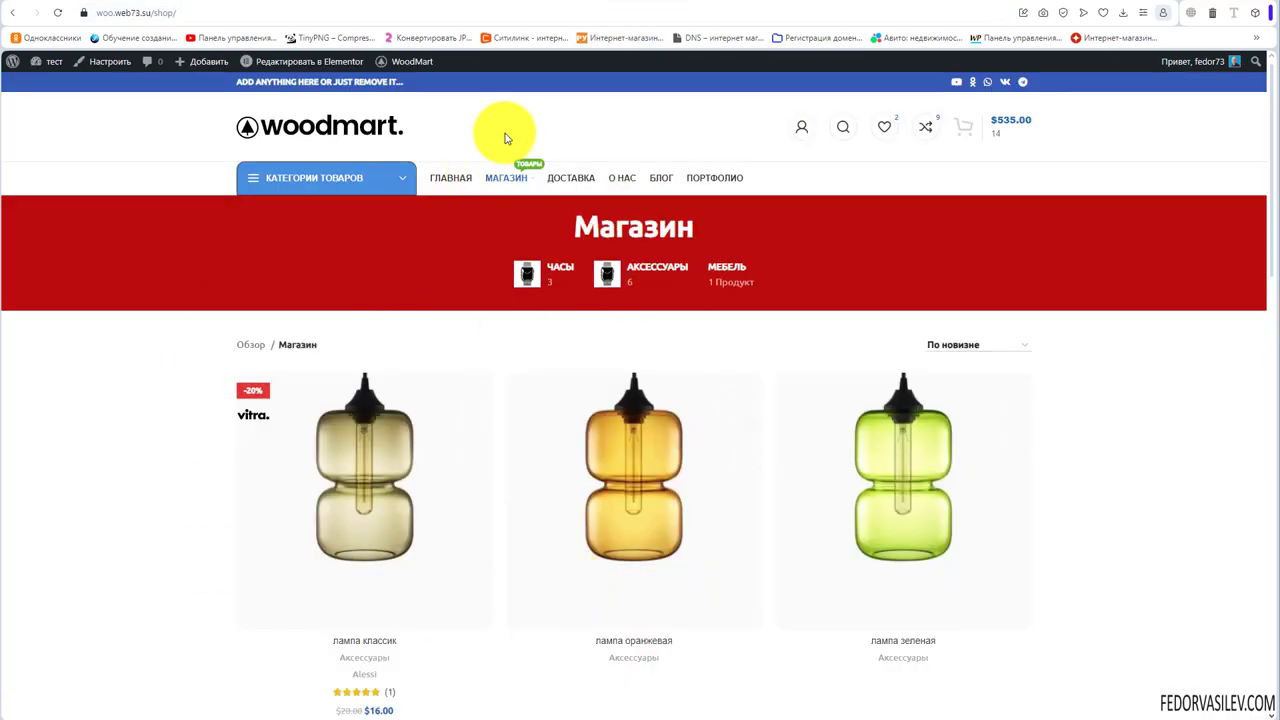
pyautogui.click(567, 12)
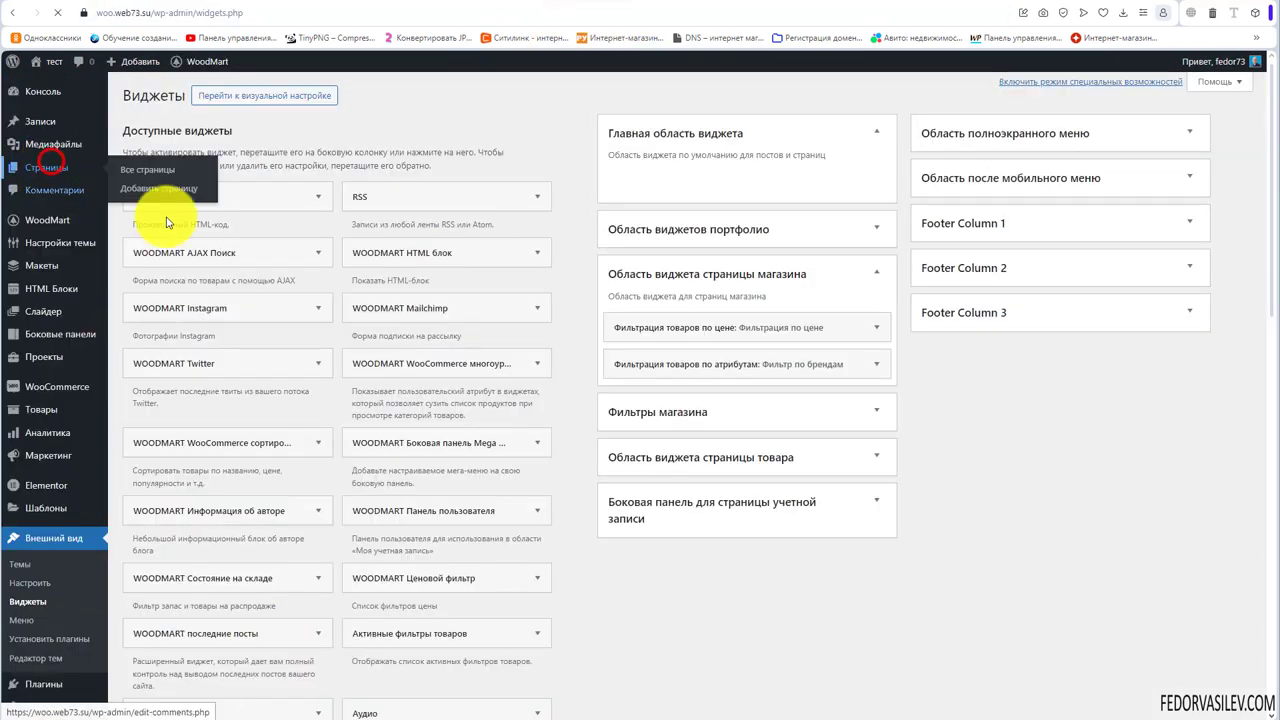
pyautogui.click(163, 248)
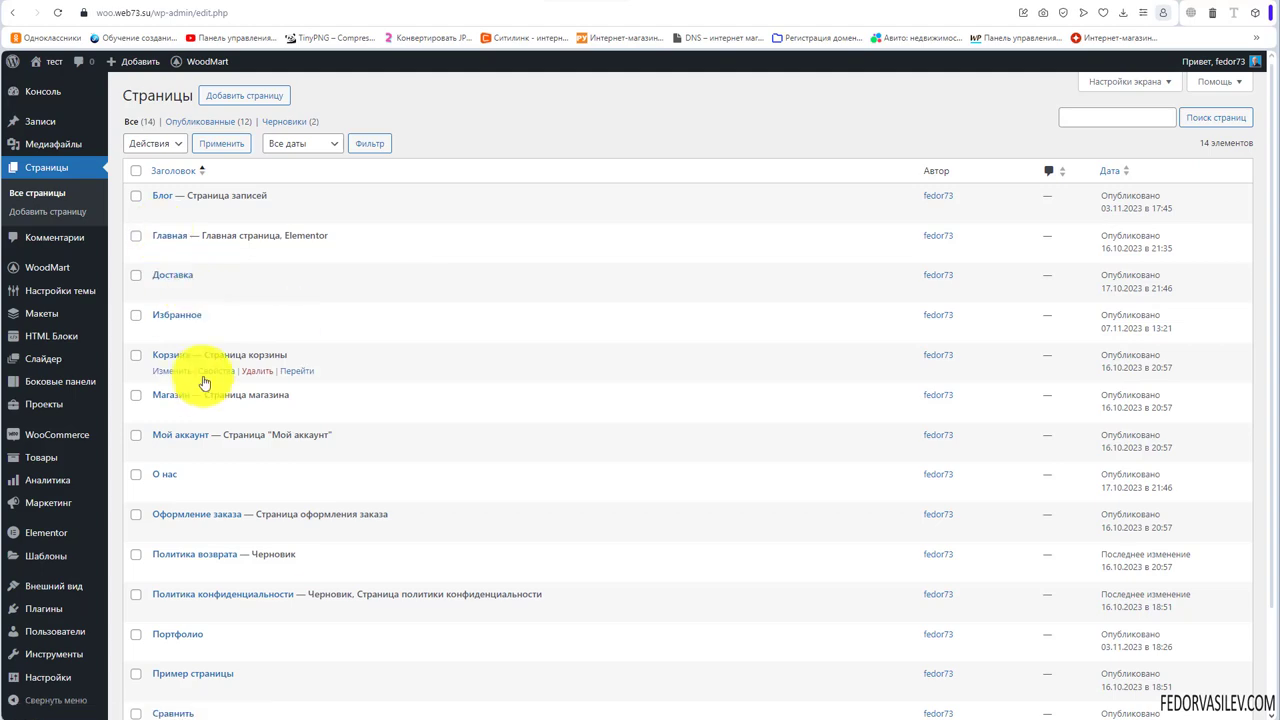
pyautogui.click(172, 397)
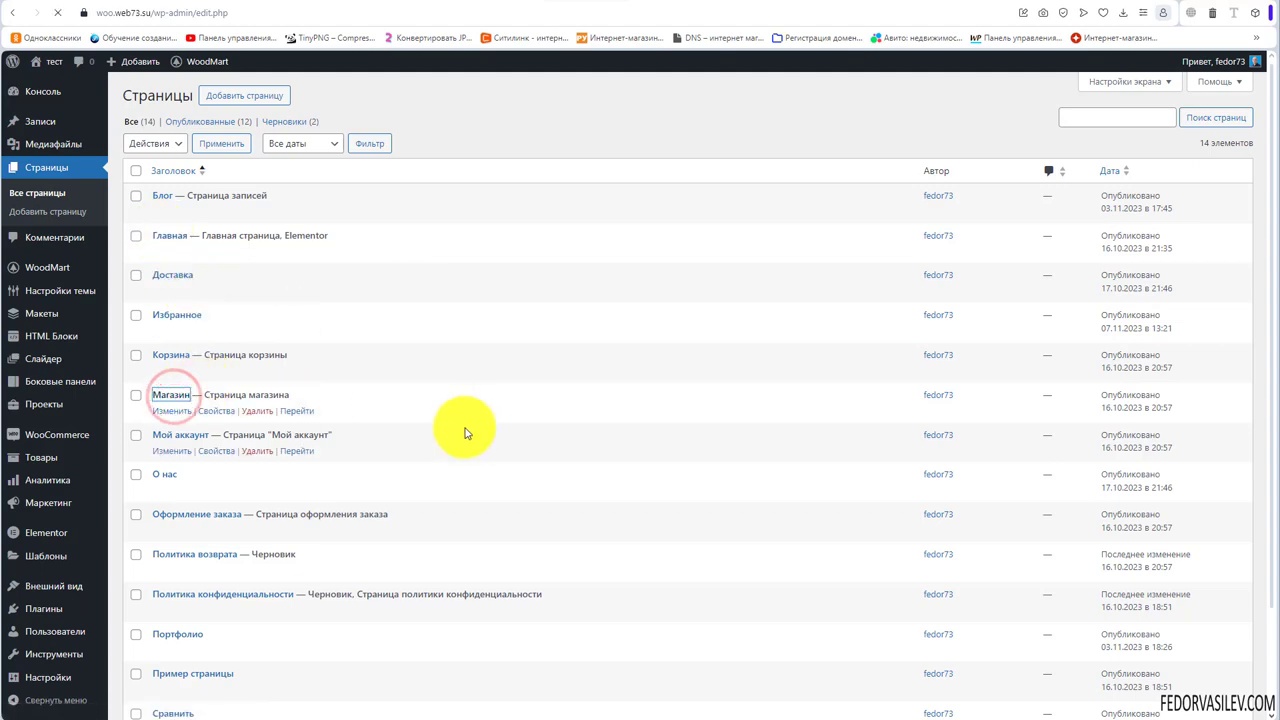
# Set the page's custom sidebar to "Область виджета страницы магазина" and update the page.
pyautogui.scroll(-2, 463, 430)
pyautogui.click(199, 515)
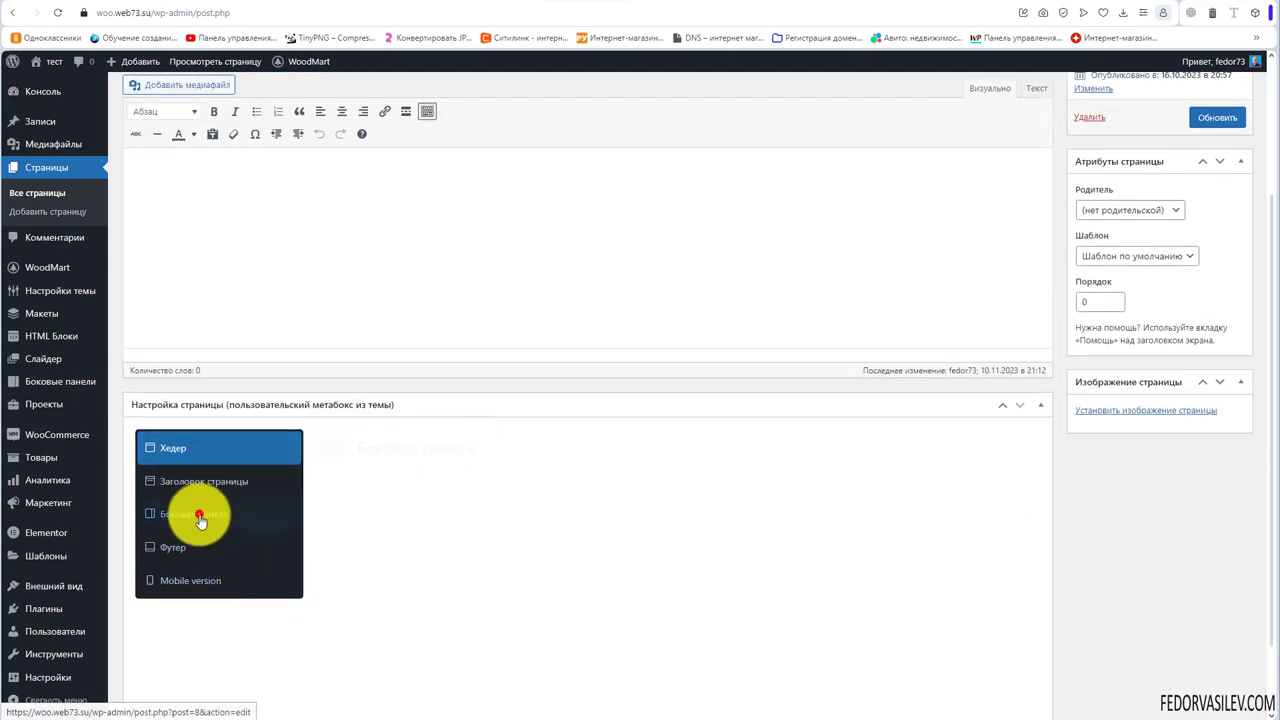
pyautogui.scroll(-1, 700, 550)
pyautogui.click(524, 640)
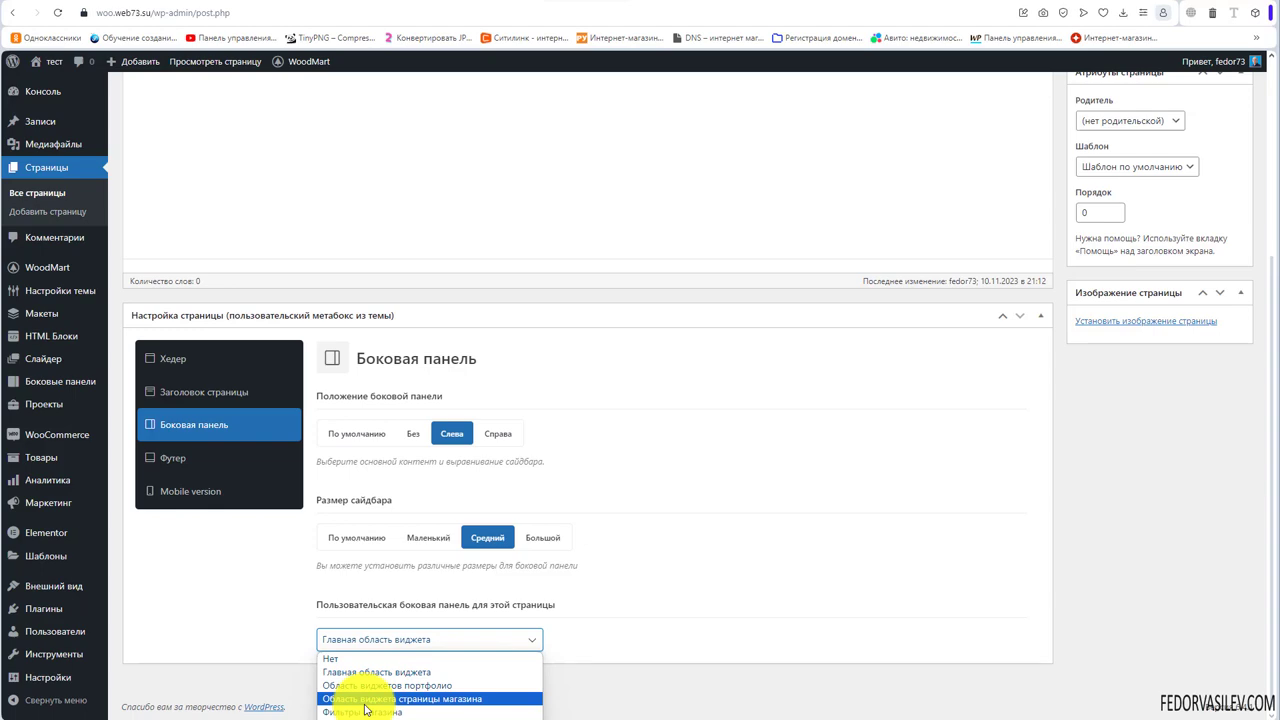
pyautogui.click(426, 700)
pyautogui.scroll(3, 660, 700)
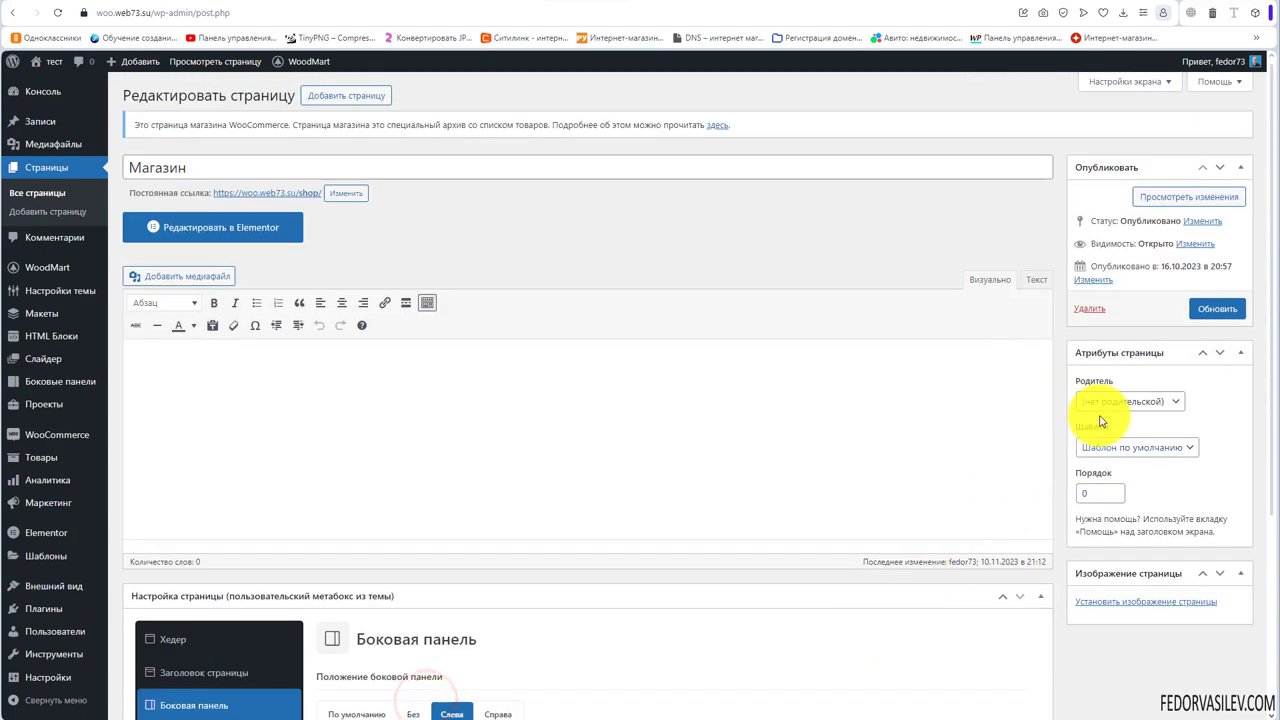
pyautogui.click(1215, 308)
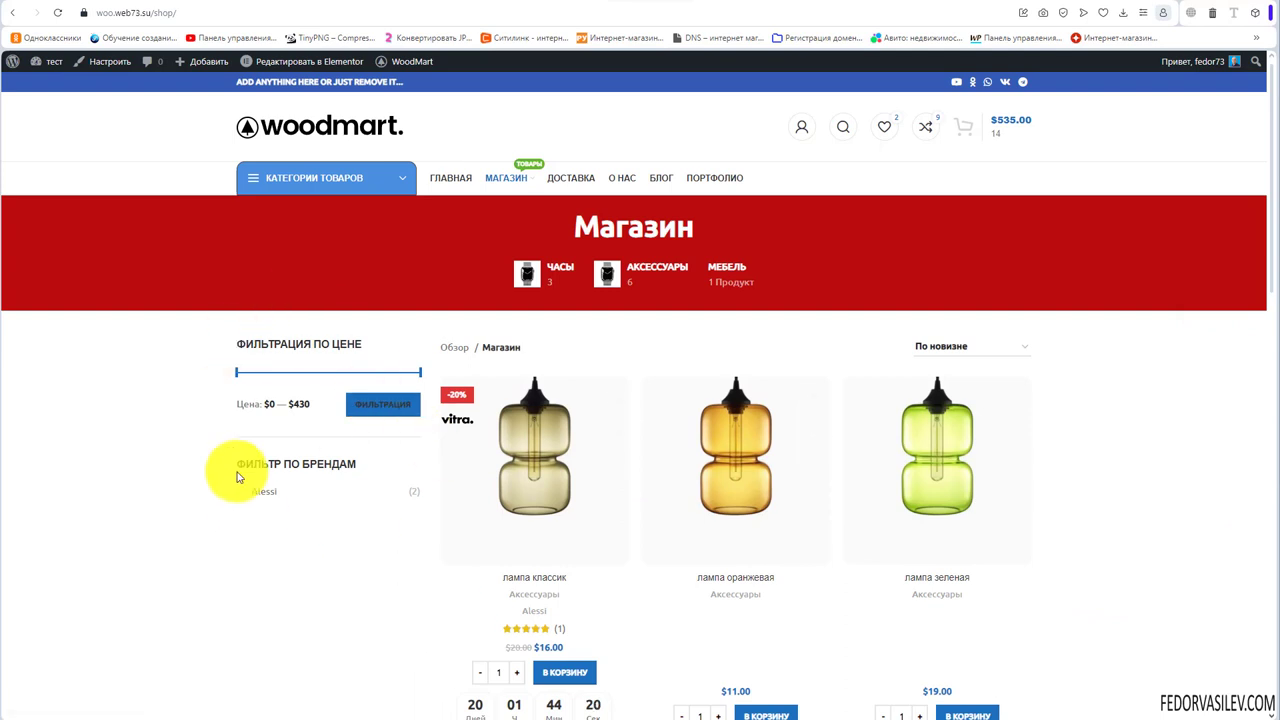
# Test the sidebar filters on the shop page with the price slider and the Alessi brand.
pyautogui.moveTo(419, 372); pyautogui.dragTo(414, 486)
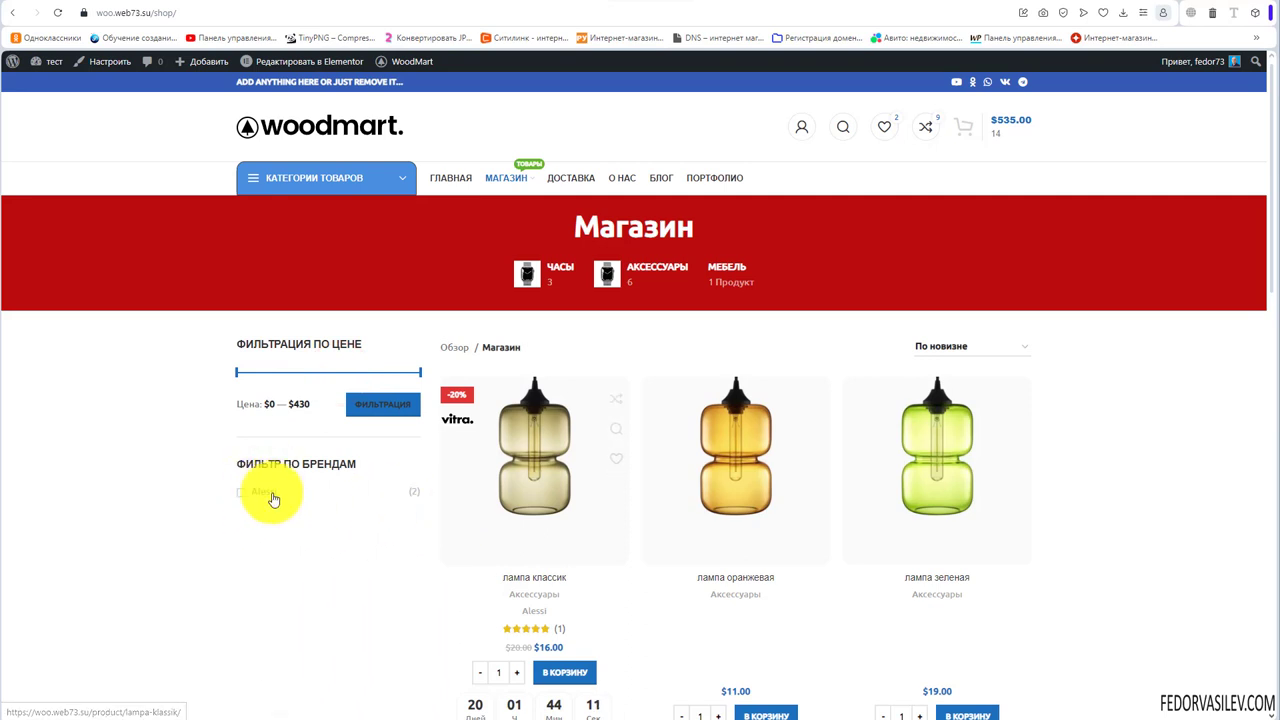
pyautogui.click(241, 491)
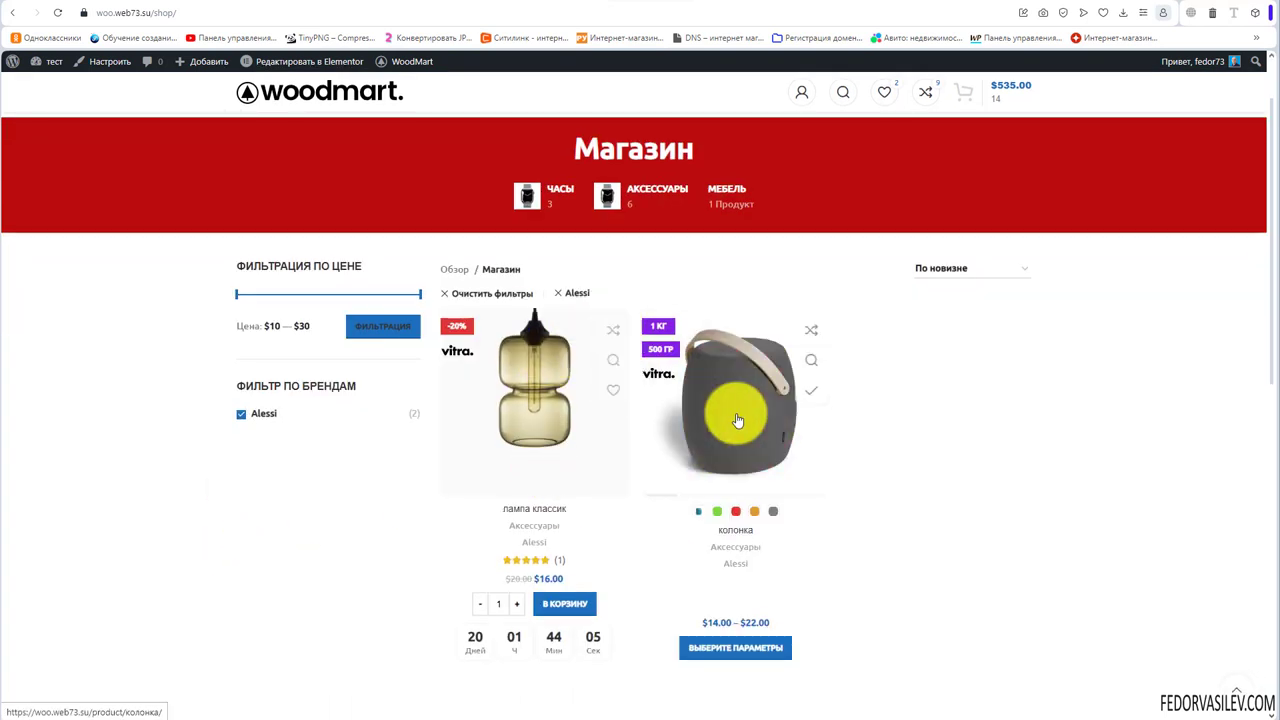
# Clear the Alessi brand filter on the storefront and add two "Фильтрация товаров по атрибутам" widgets to "Область виджета страницы магазина".
pyautogui.click(240, 414)
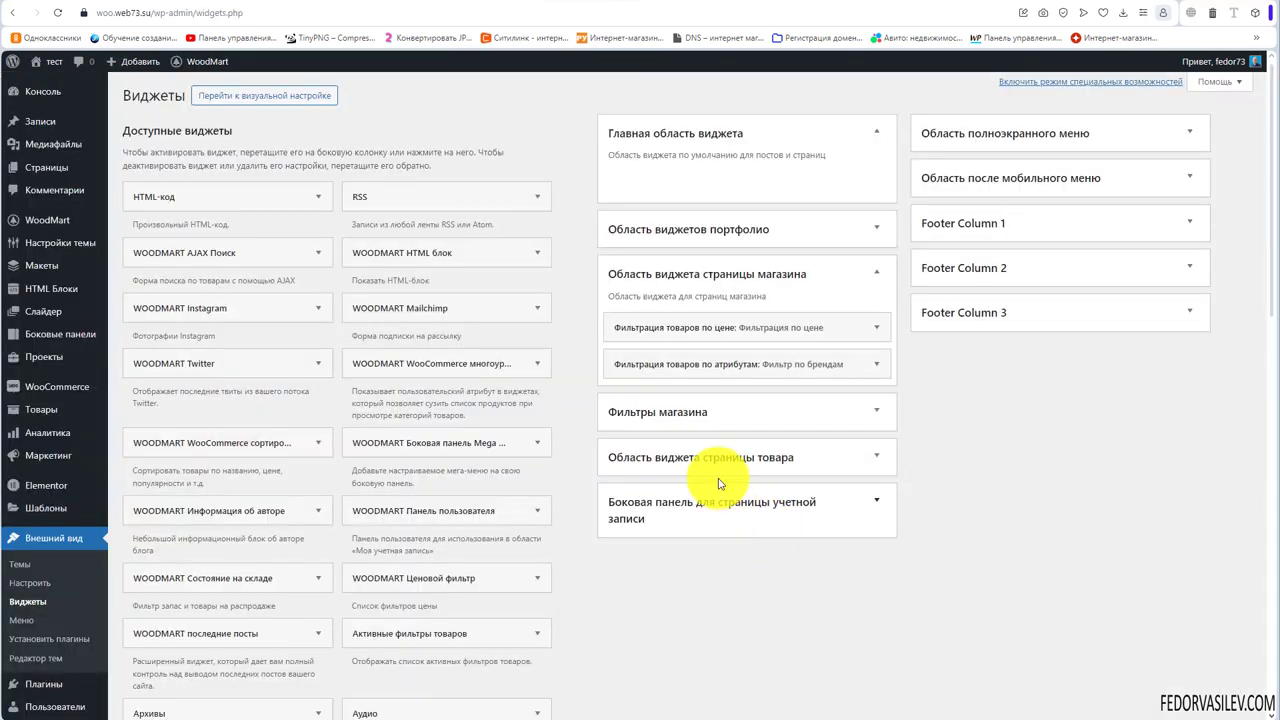
pyautogui.scroll(-10, 457, 371)
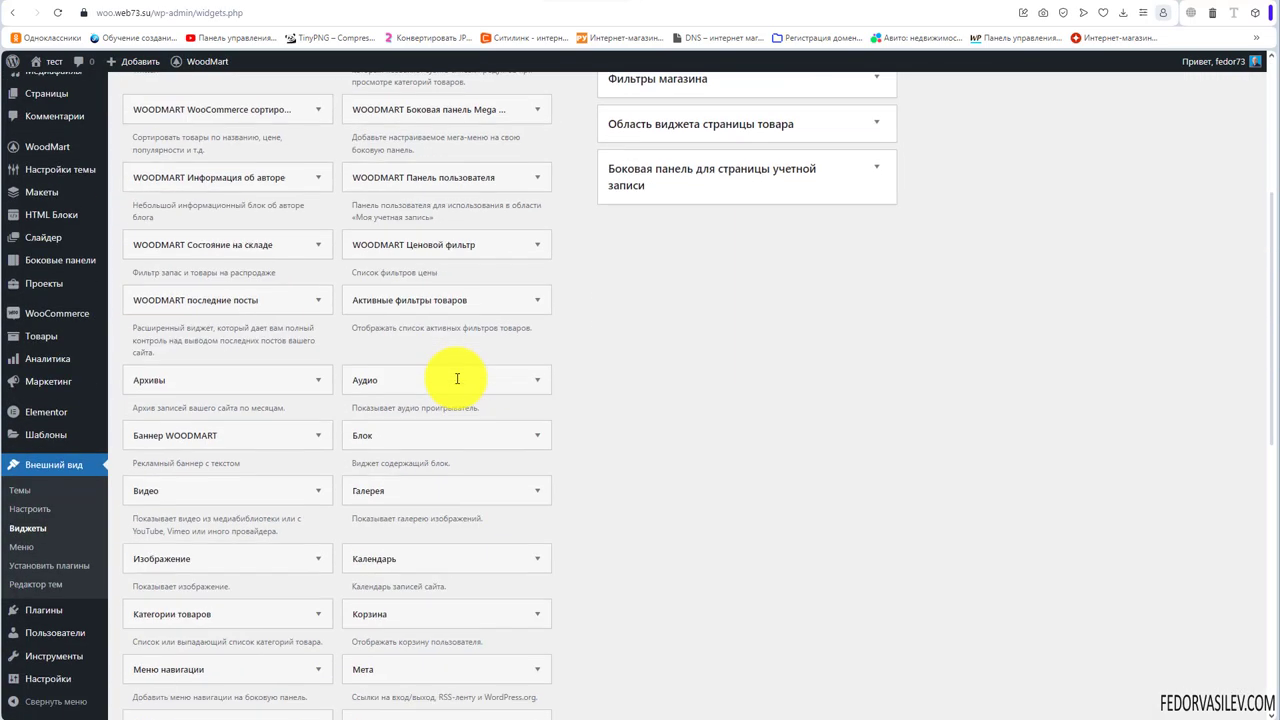
pyautogui.click(530, 472)
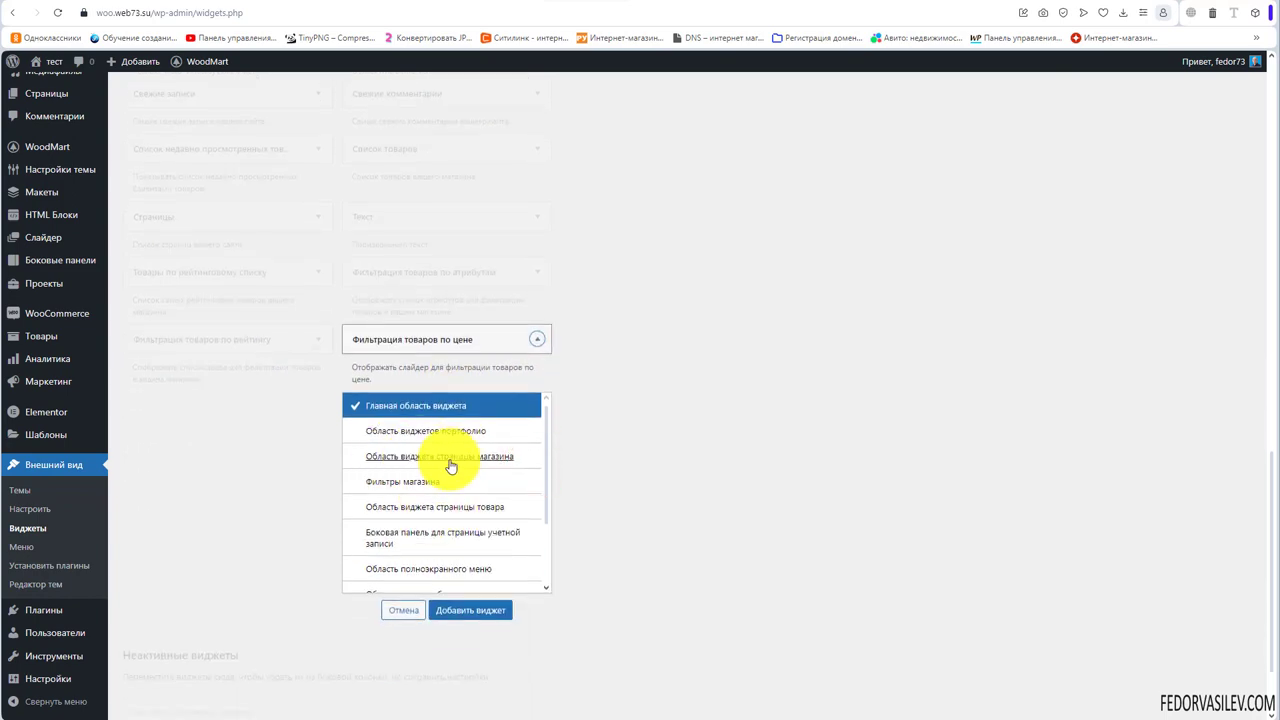
pyautogui.click(466, 456)
pyautogui.click(491, 608)
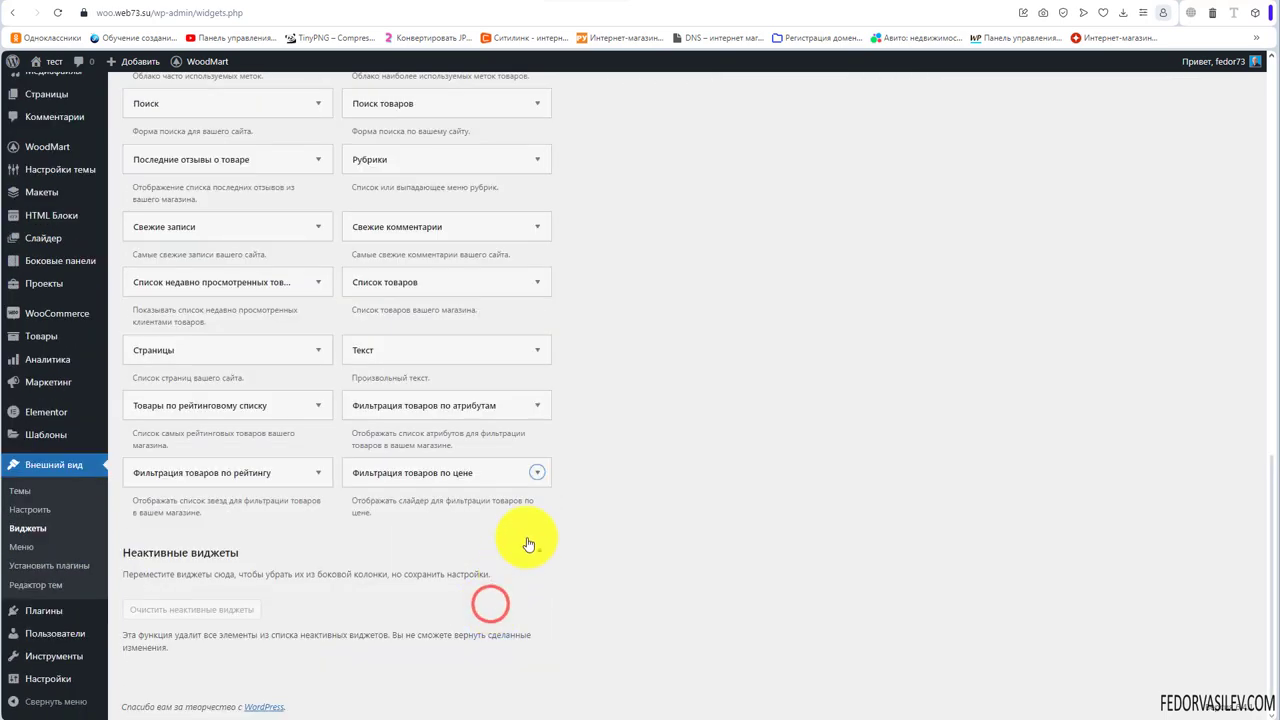
pyautogui.click(525, 480)
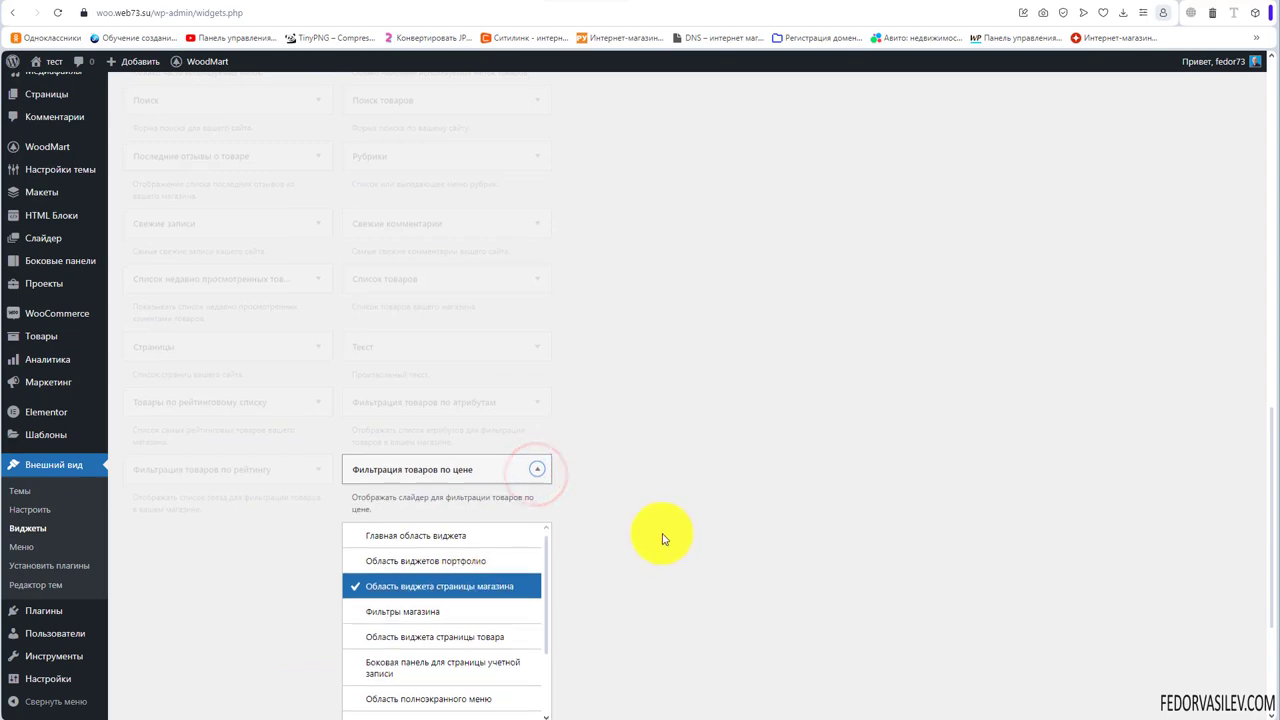
pyautogui.click(463, 550)
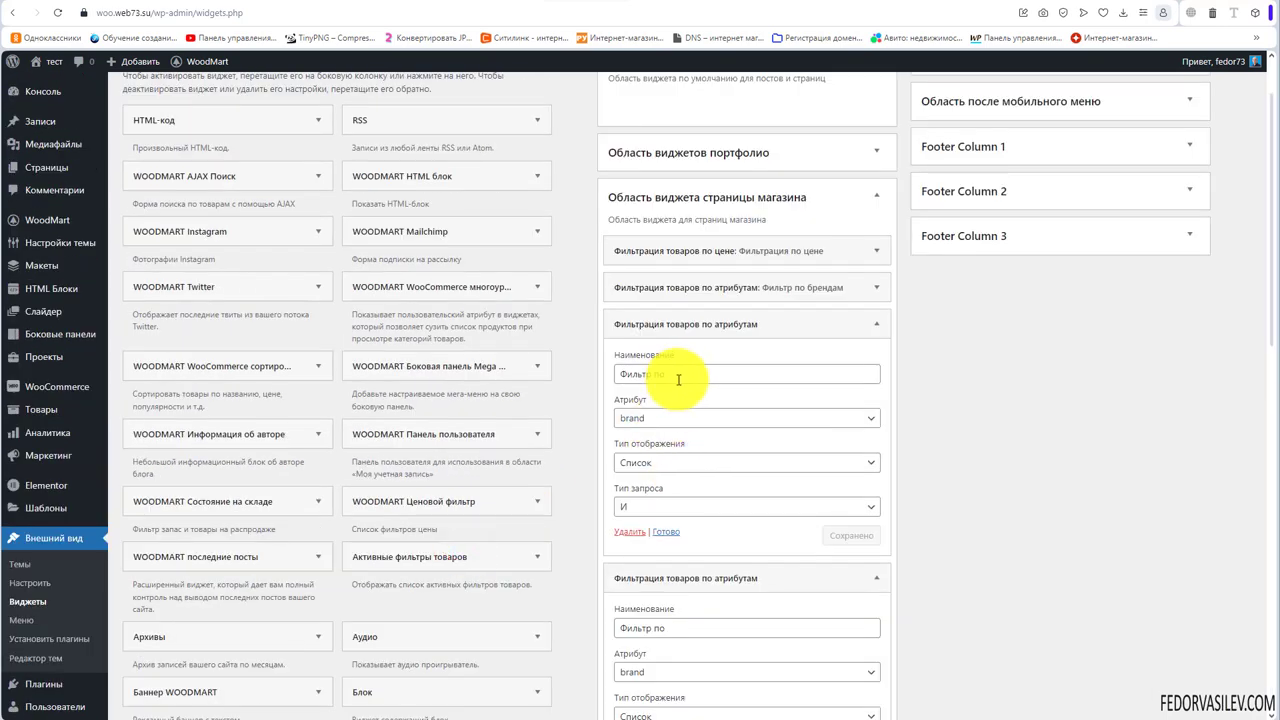
# Set the first new attribute filter widget to the colour attribute, name it "Фильтр по цвету", and save it.
pyautogui.click(679, 419)
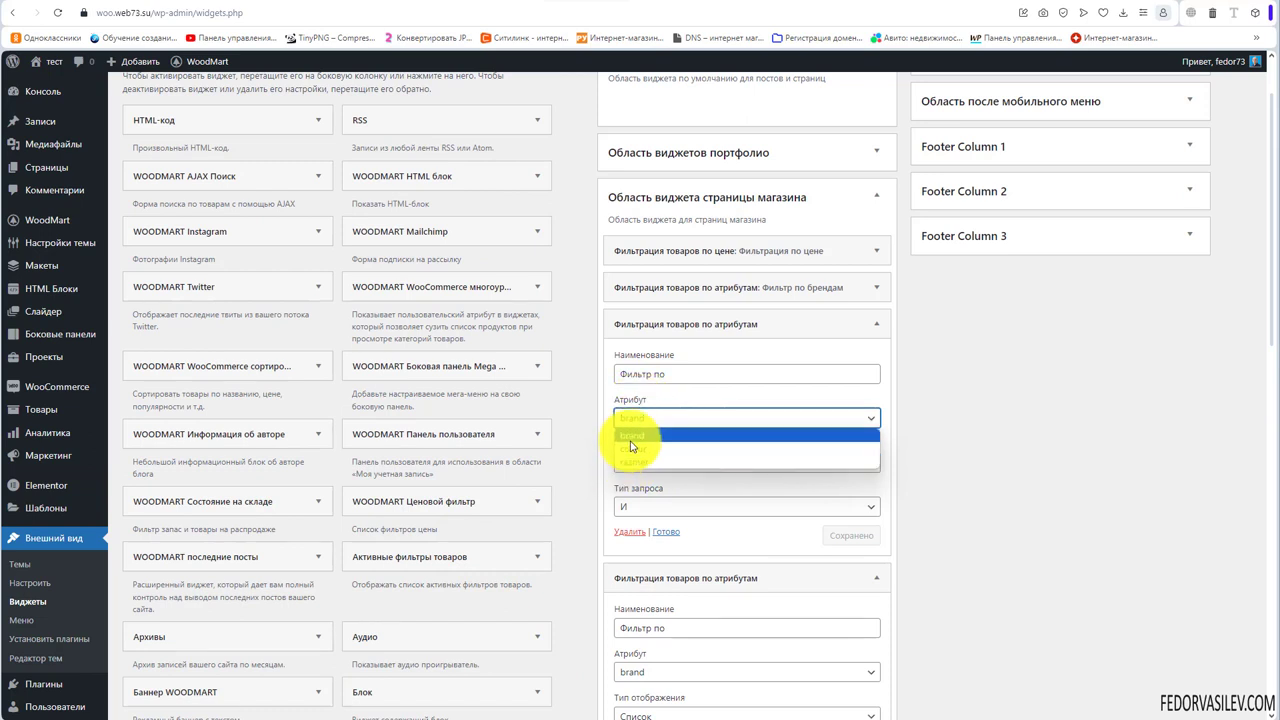
pyautogui.click(656, 451)
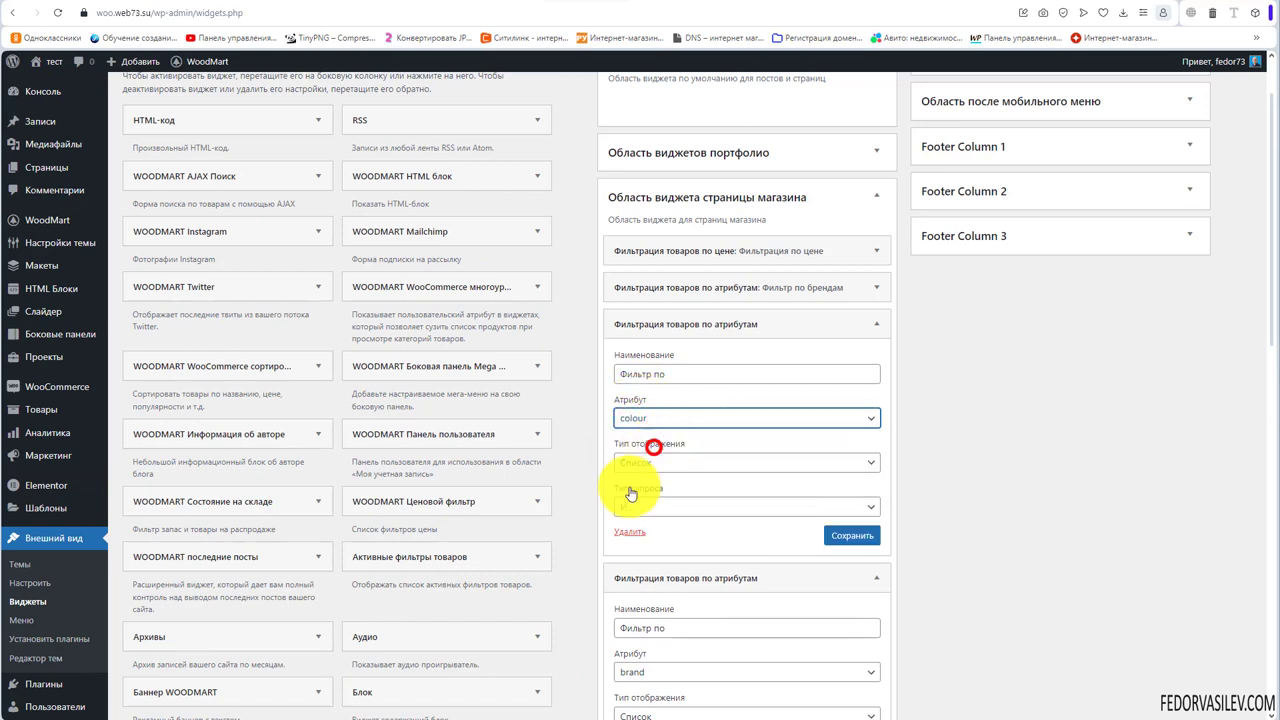
pyautogui.click(671, 373)
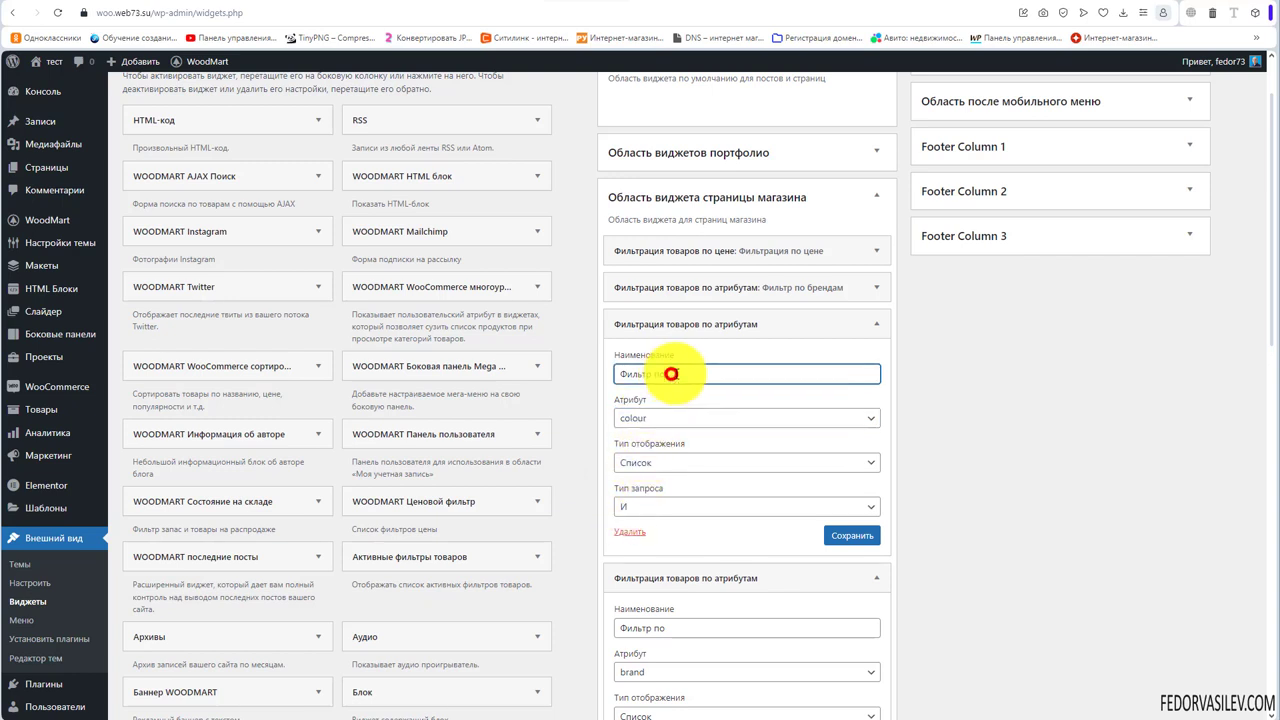
pyautogui.click(652, 462)
pyautogui.click(651, 460)
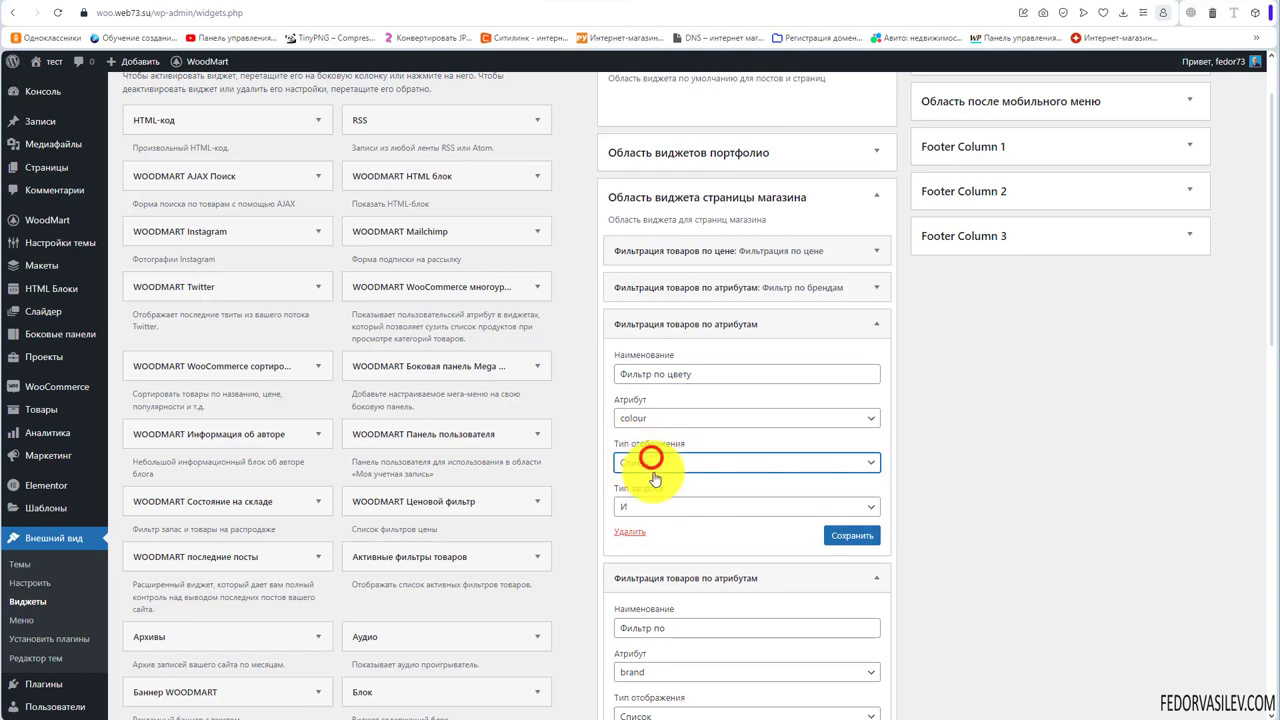
pyautogui.click(659, 508)
pyautogui.click(656, 508)
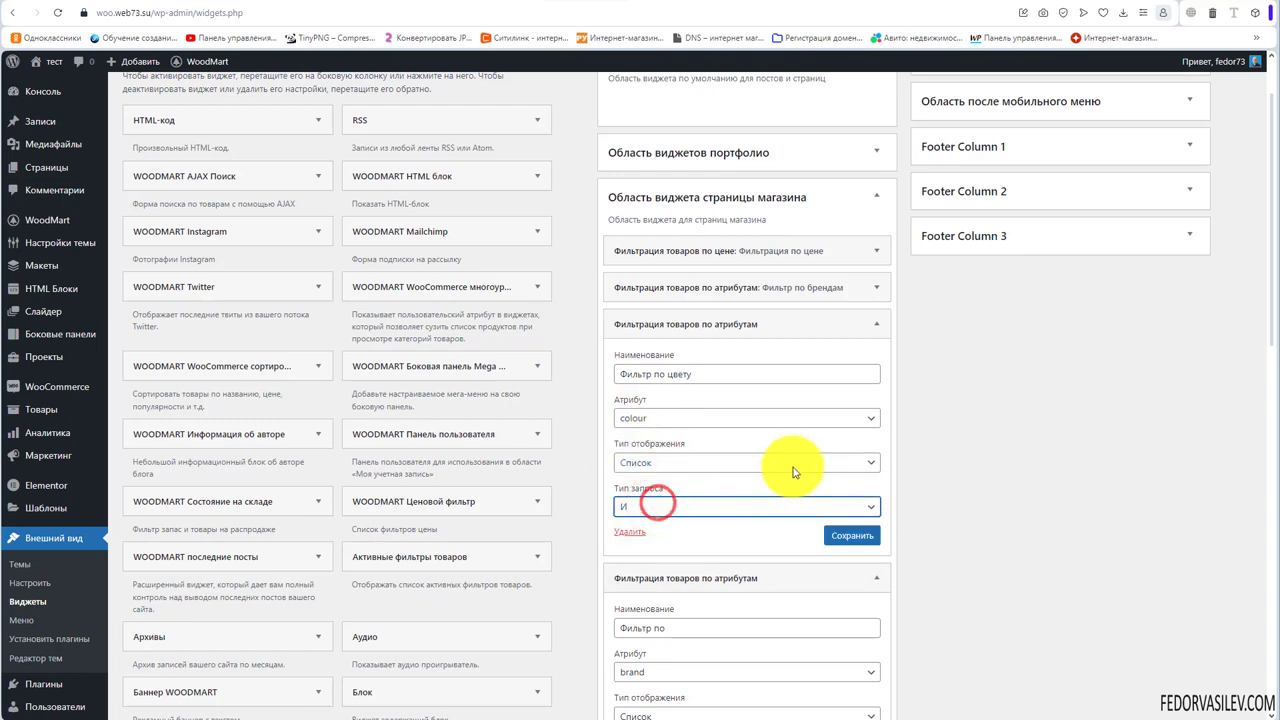
pyautogui.click(852, 535)
pyautogui.click(876, 324)
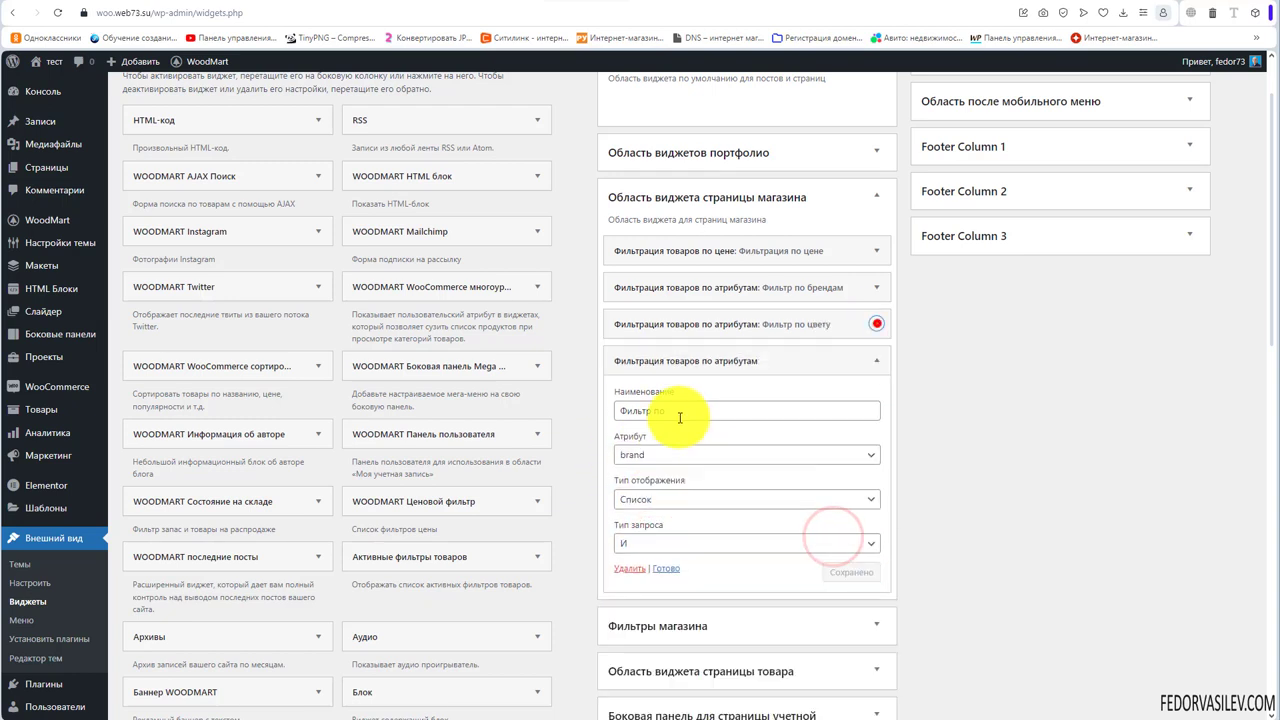
# Choose the razmer attribute in the remaining unnamed attribute filter widget, and delete that widget.
pyautogui.click(664, 455)
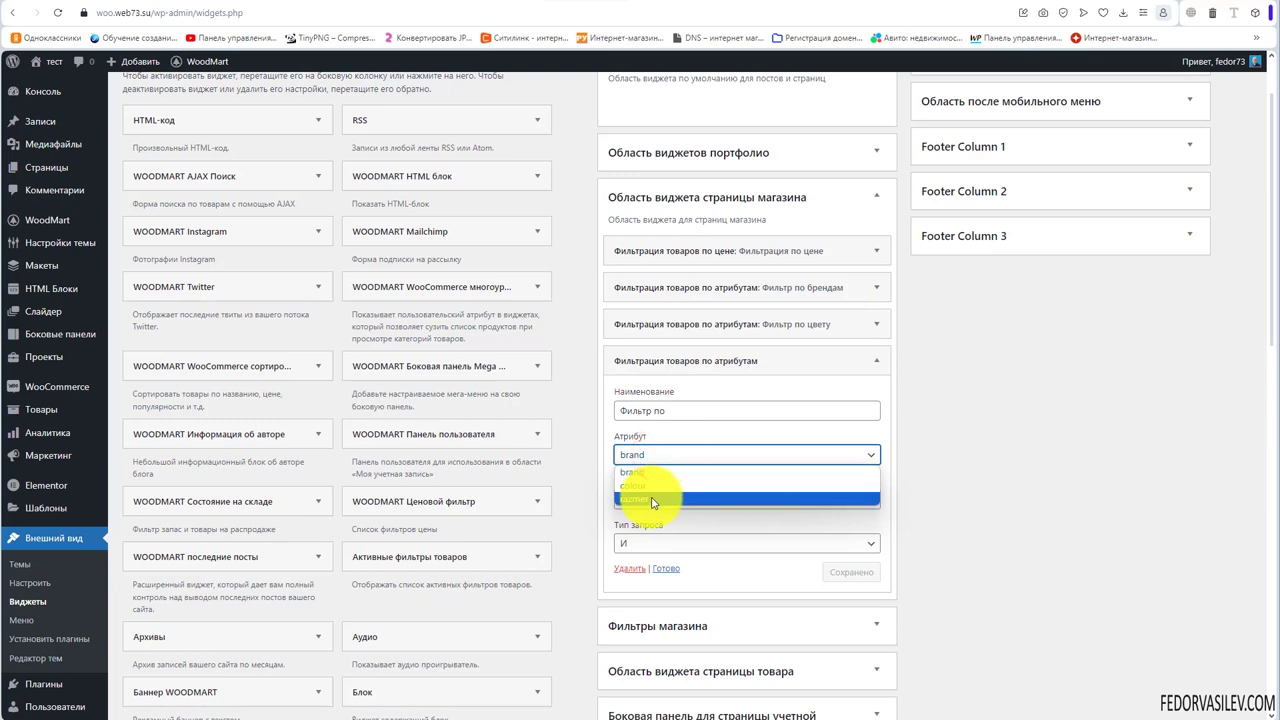
pyautogui.click(652, 500)
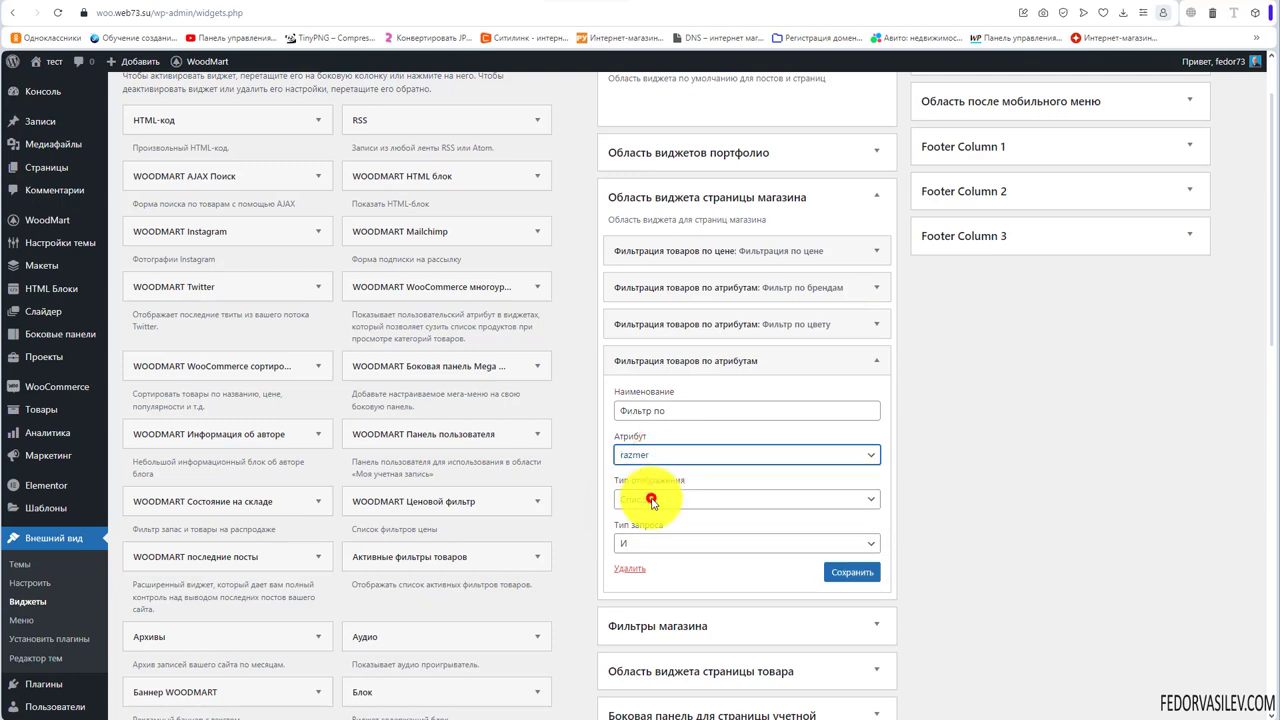
pyautogui.click(634, 568)
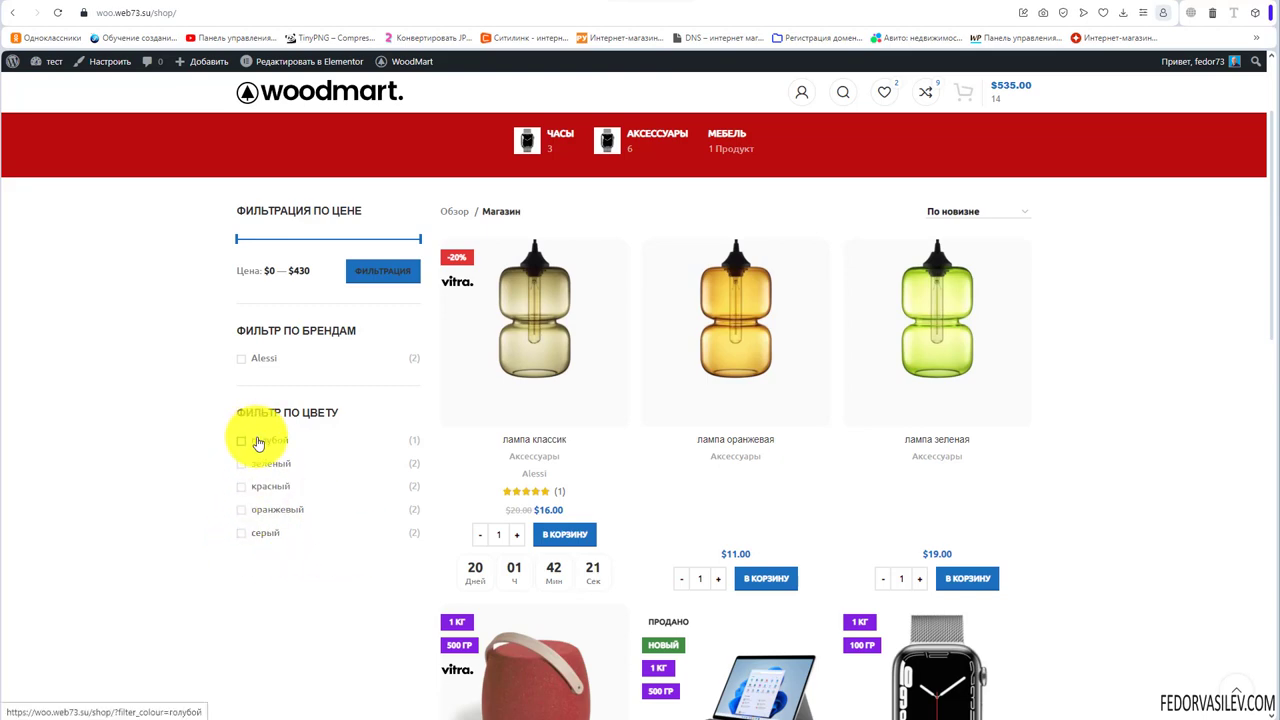
# Check the "Фильтр по цвету" list in the storefront shop page sidebar.
pyautogui.scroll(1, 247, 432)
pyautogui.scroll(-1, 247, 432)
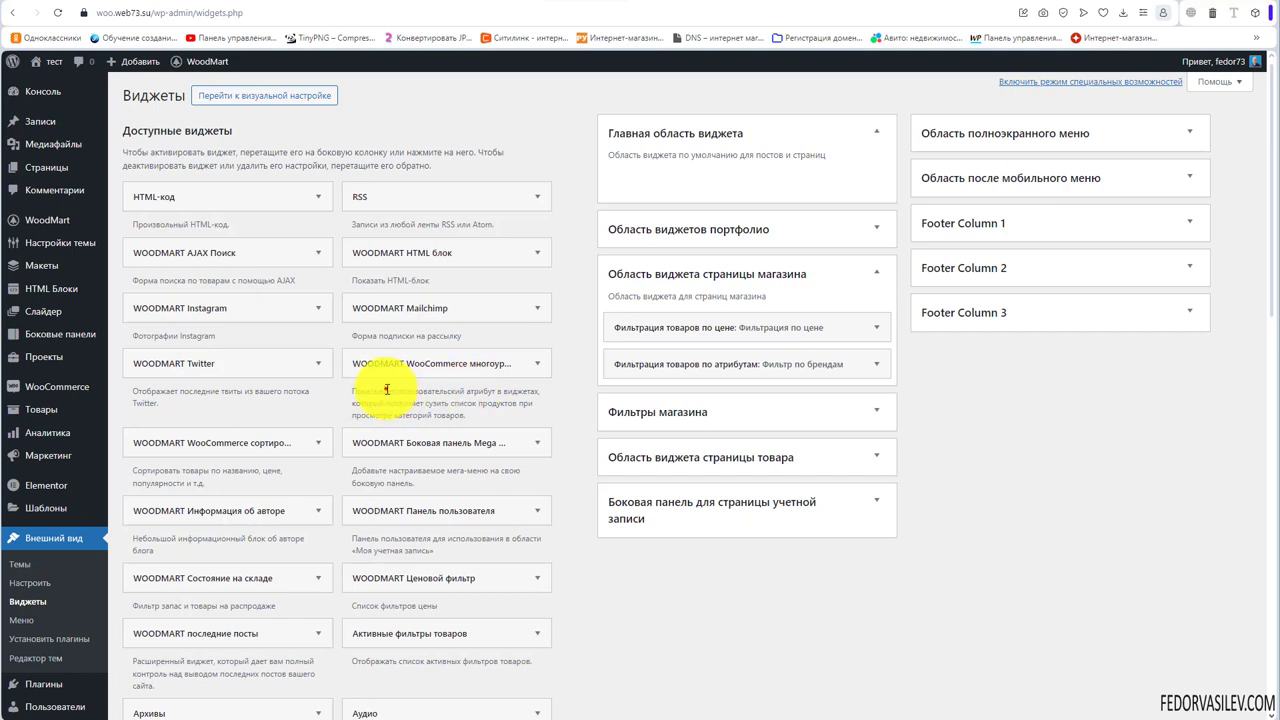
# Add the "WOODMART WooCommerce многоуровневая навигация" widget below the brand filter in "Область виджета страницы магазина".
pyautogui.moveTo(386, 389); pyautogui.dragTo(443, 410)
pyautogui.click(532, 362)
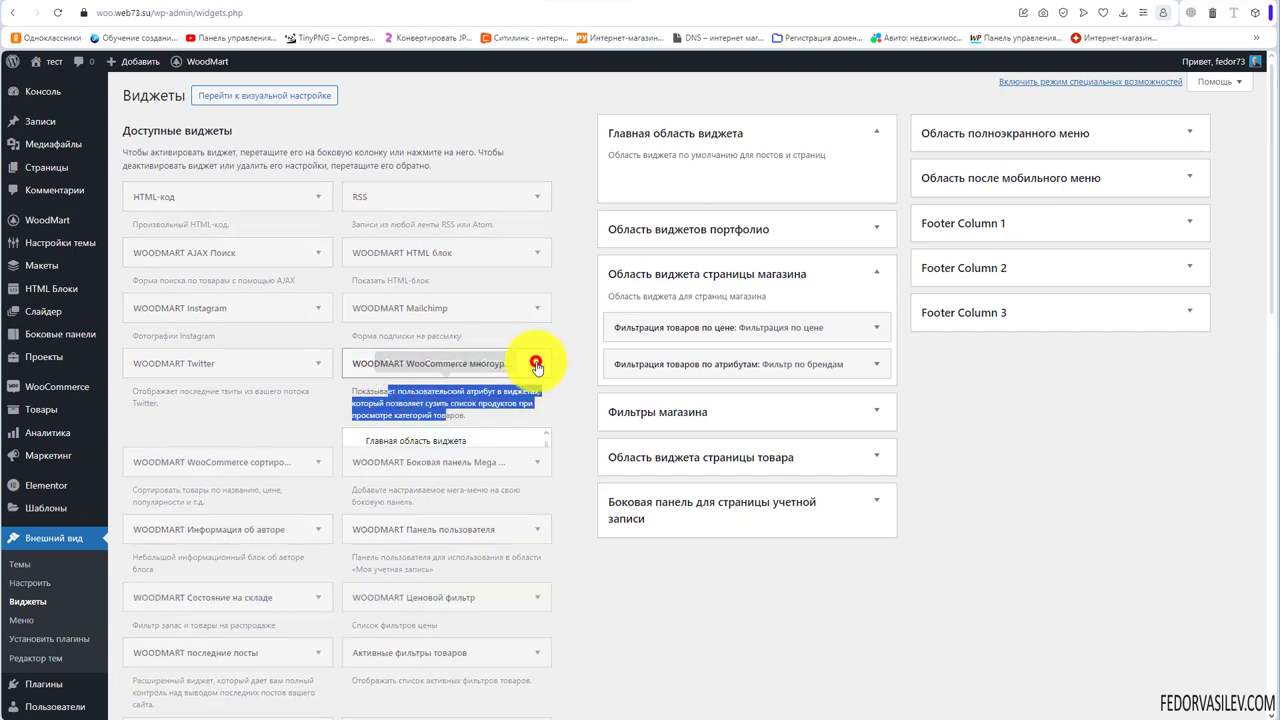
pyautogui.click(537, 363)
pyautogui.moveTo(456, 363); pyautogui.dragTo(700, 410)
# Title the new layered navigation widget "Фильтр по цвету" and set its attribute to colour.
pyautogui.click(677, 444)
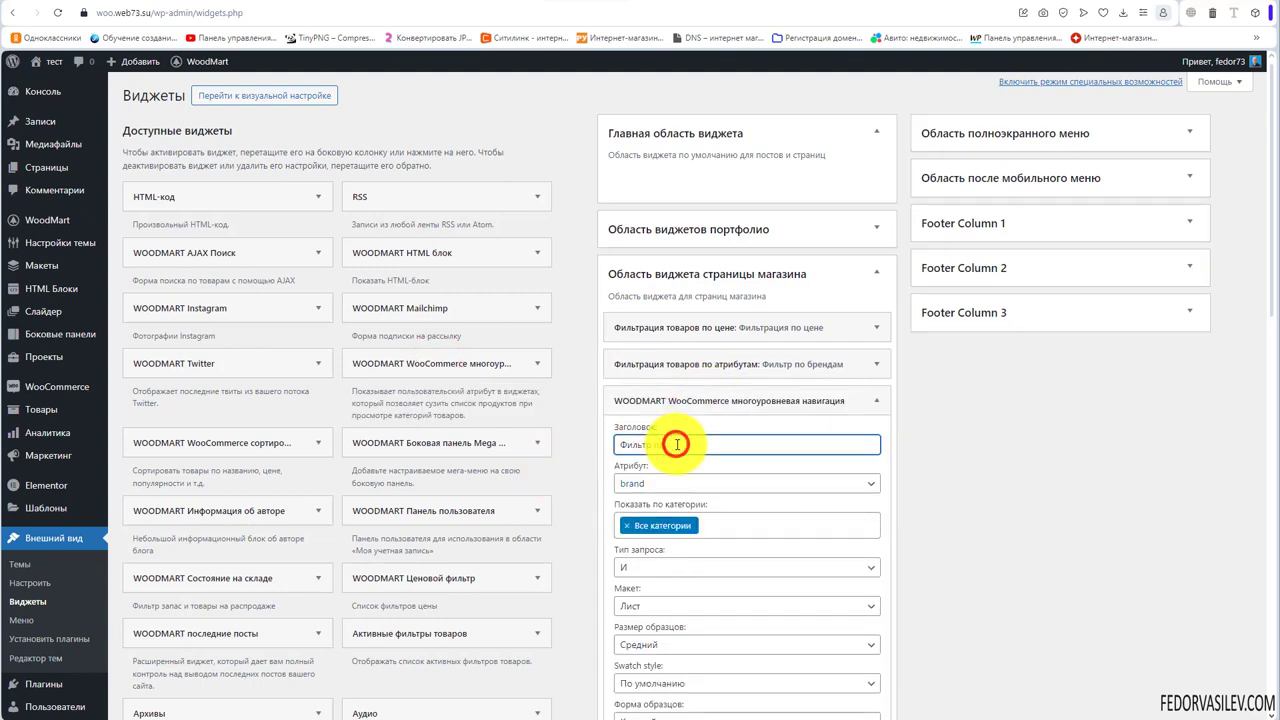
pyautogui.write('Фильтр по цвету')
pyautogui.click(672, 483)
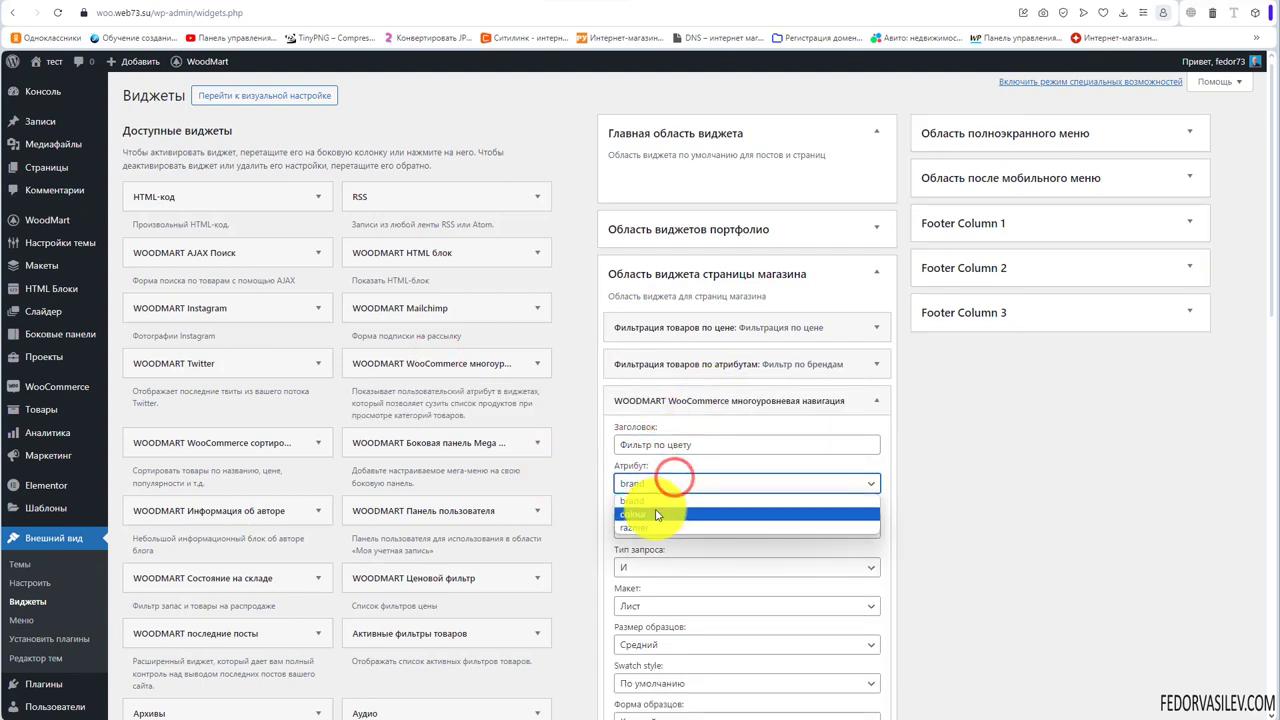
pyautogui.click(650, 512)
# Review the colour filter widget's options for category, query type, layout, swatch size and swatch shape.
pyautogui.scroll(-1, 725, 478)
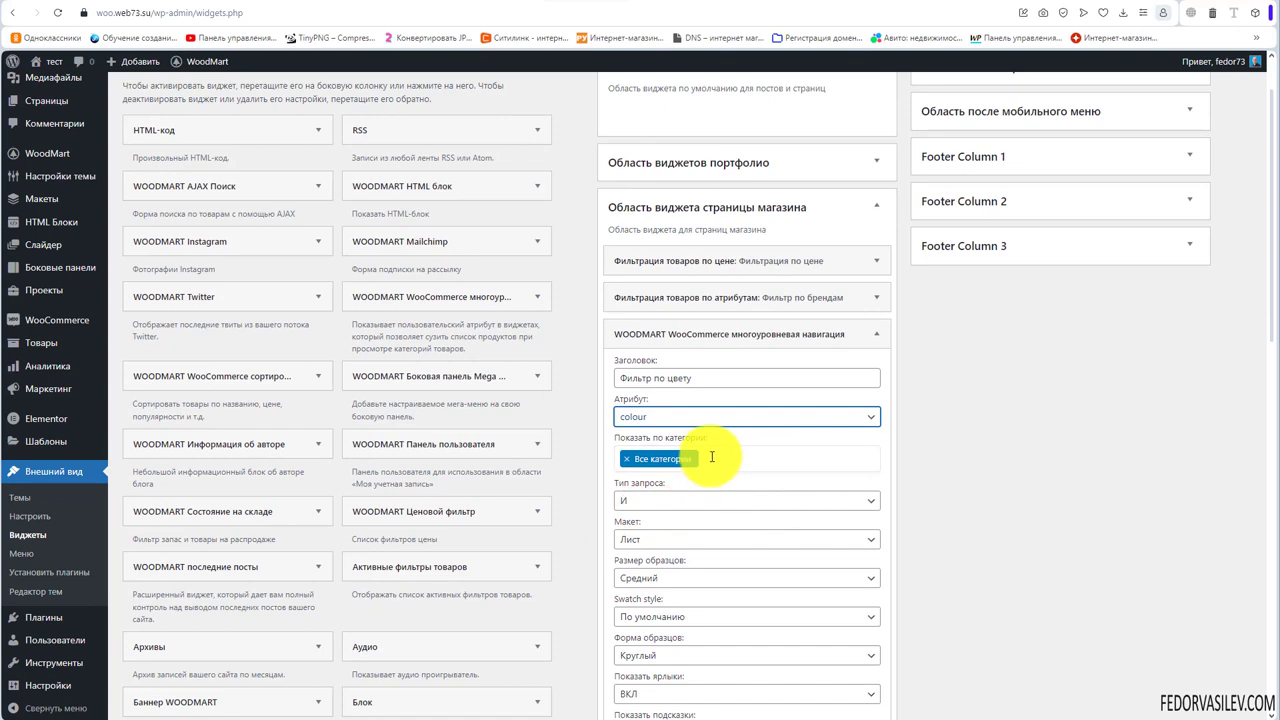
pyautogui.click(722, 456)
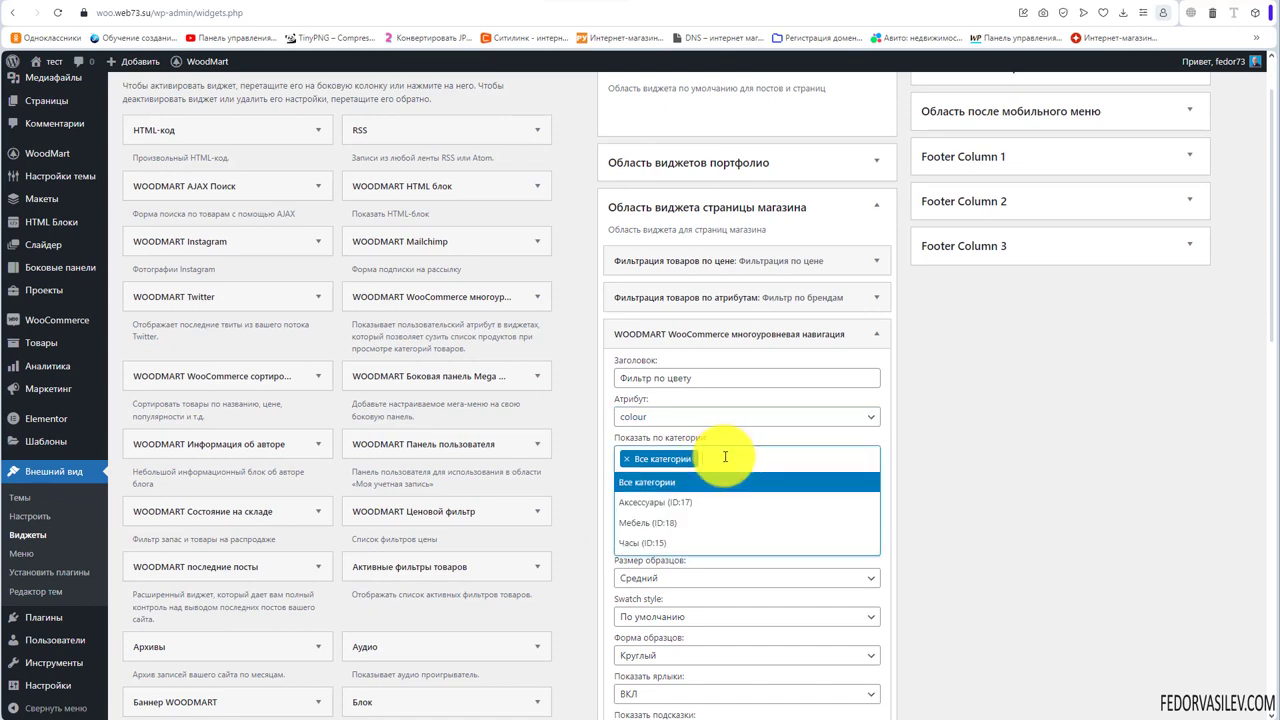
pyautogui.click(943, 449)
pyautogui.scroll(-3, 925, 467)
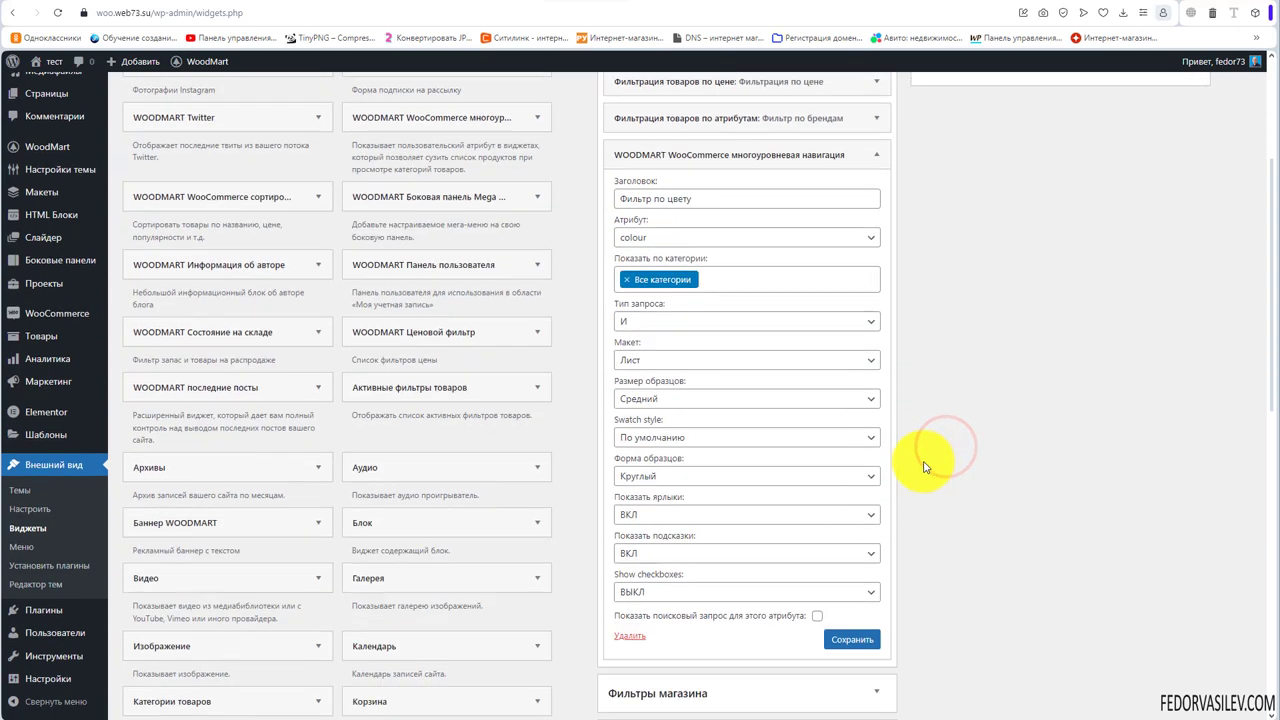
pyautogui.click(690, 303)
pyautogui.click(690, 305)
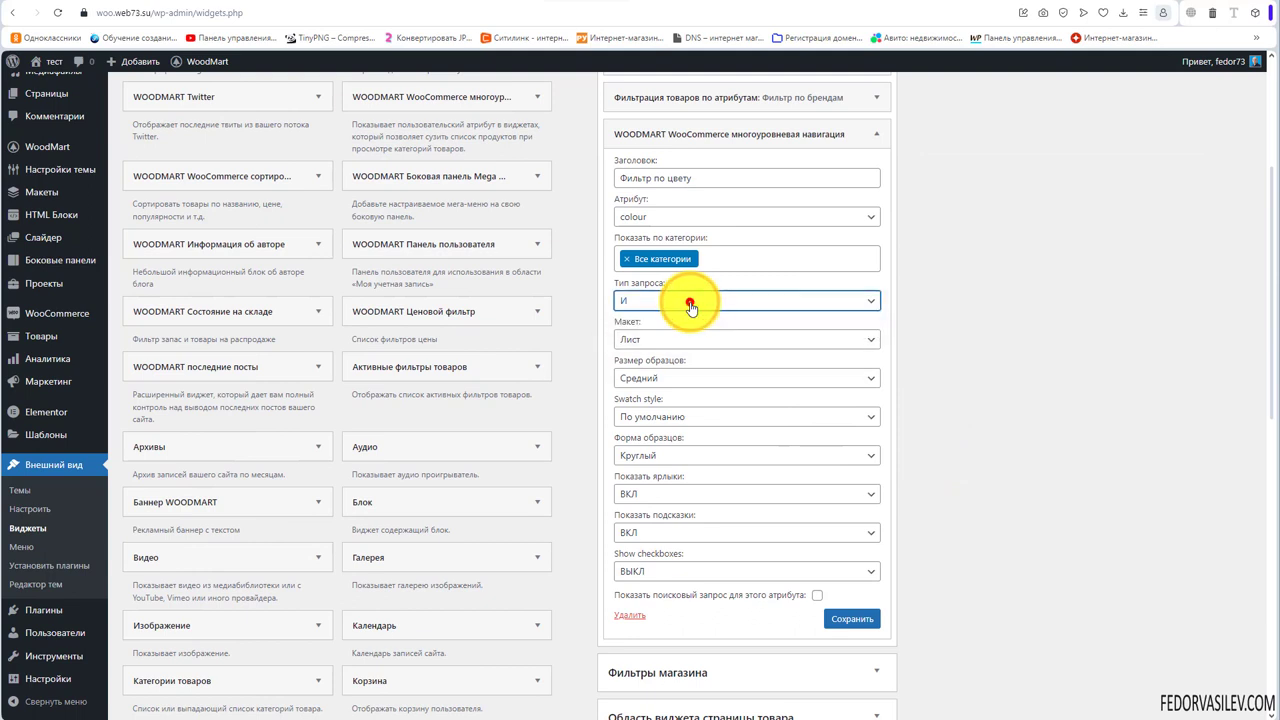
pyautogui.click(694, 339)
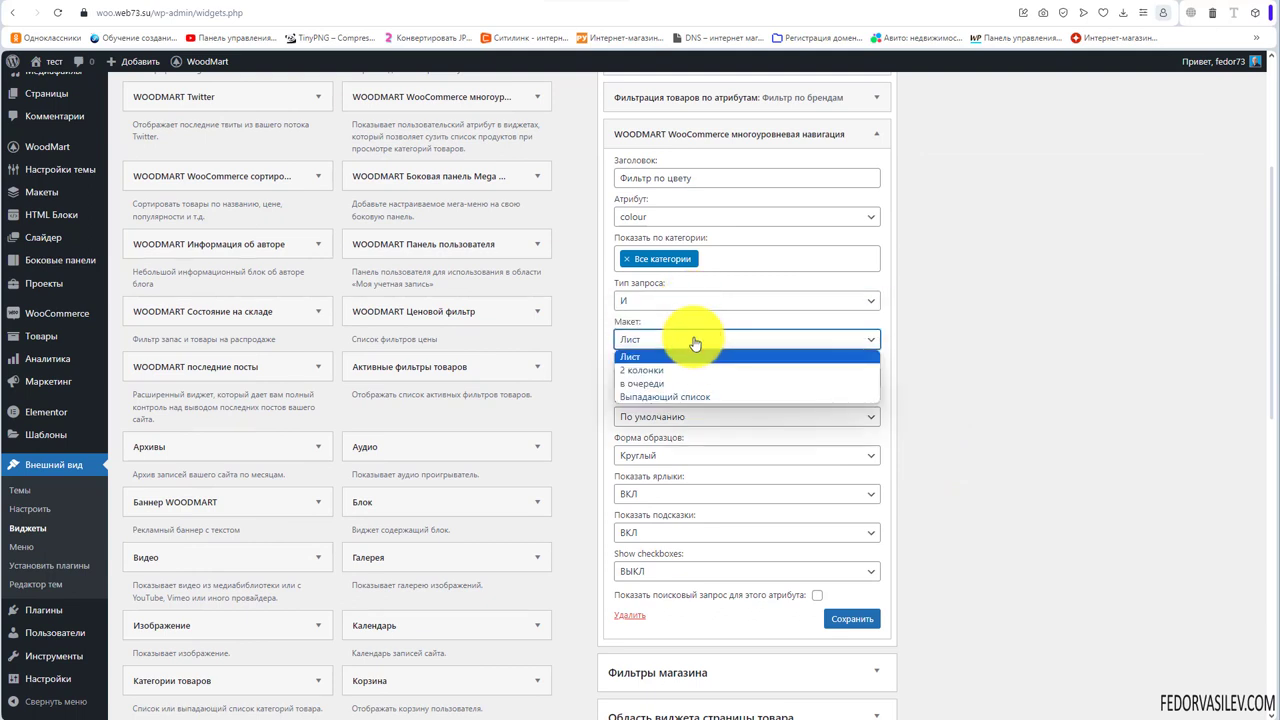
pyautogui.click(694, 341)
pyautogui.click(669, 380)
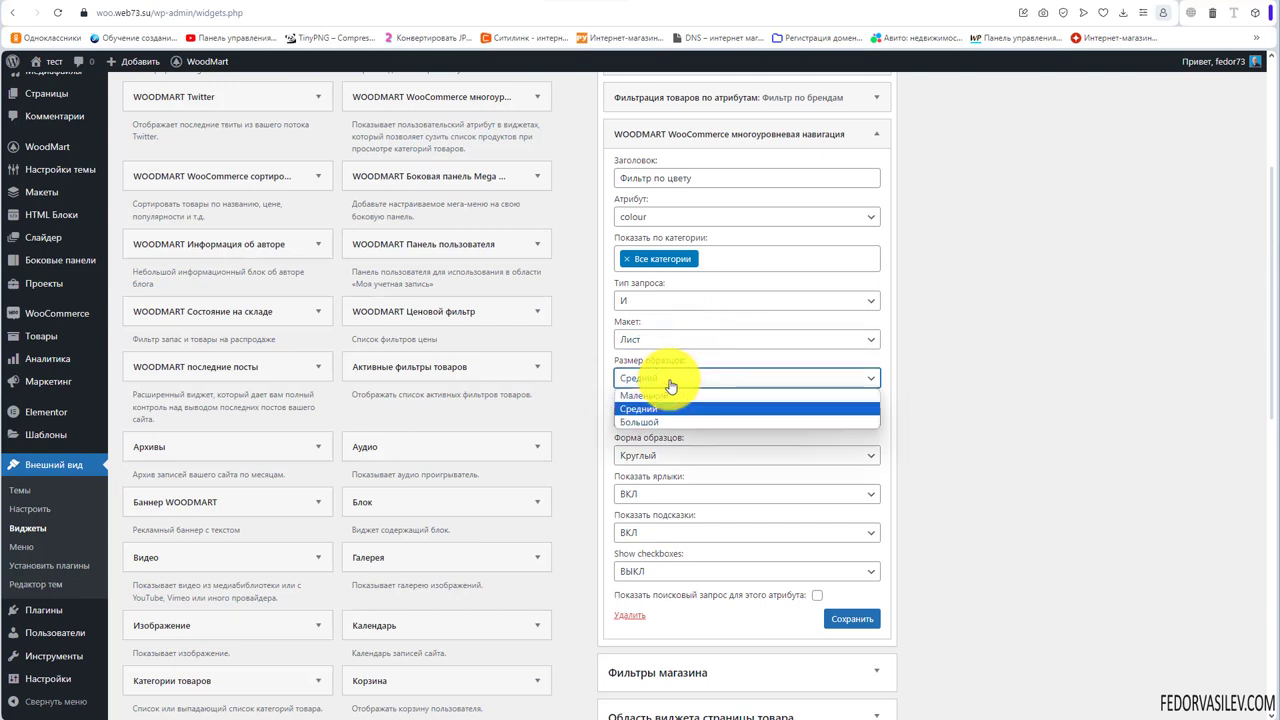
pyautogui.click(668, 381)
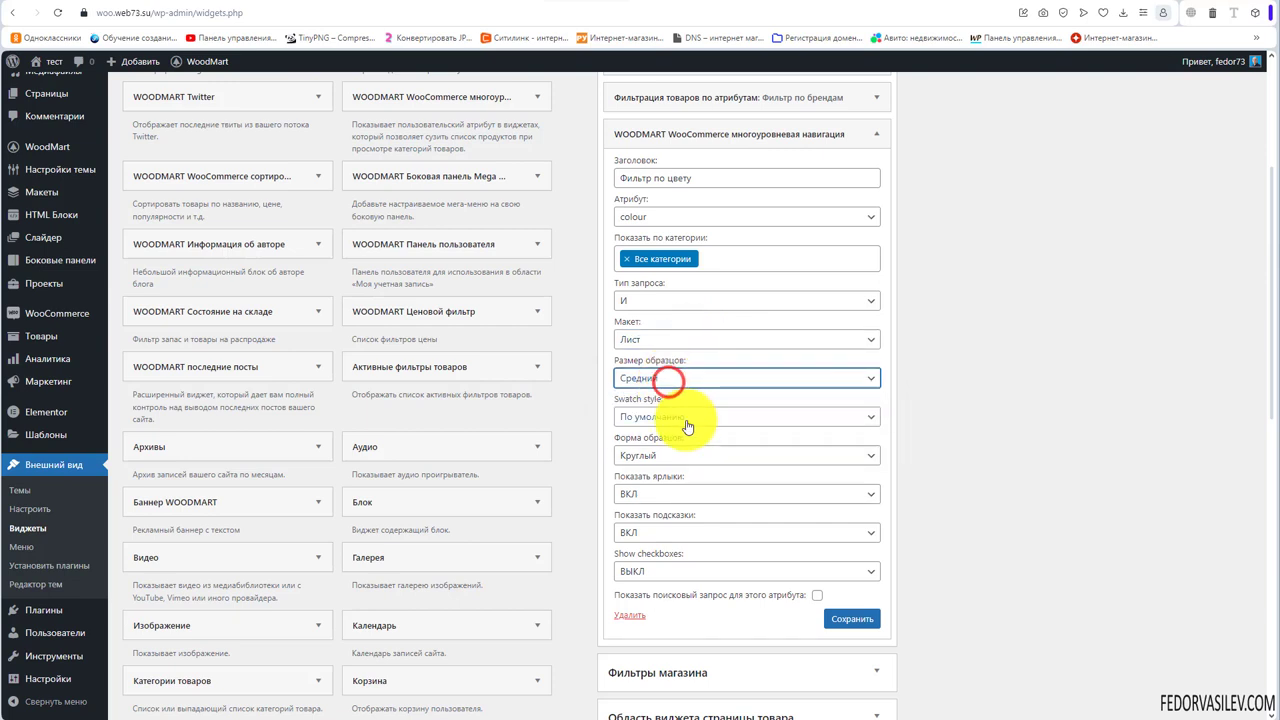
pyautogui.click(680, 460)
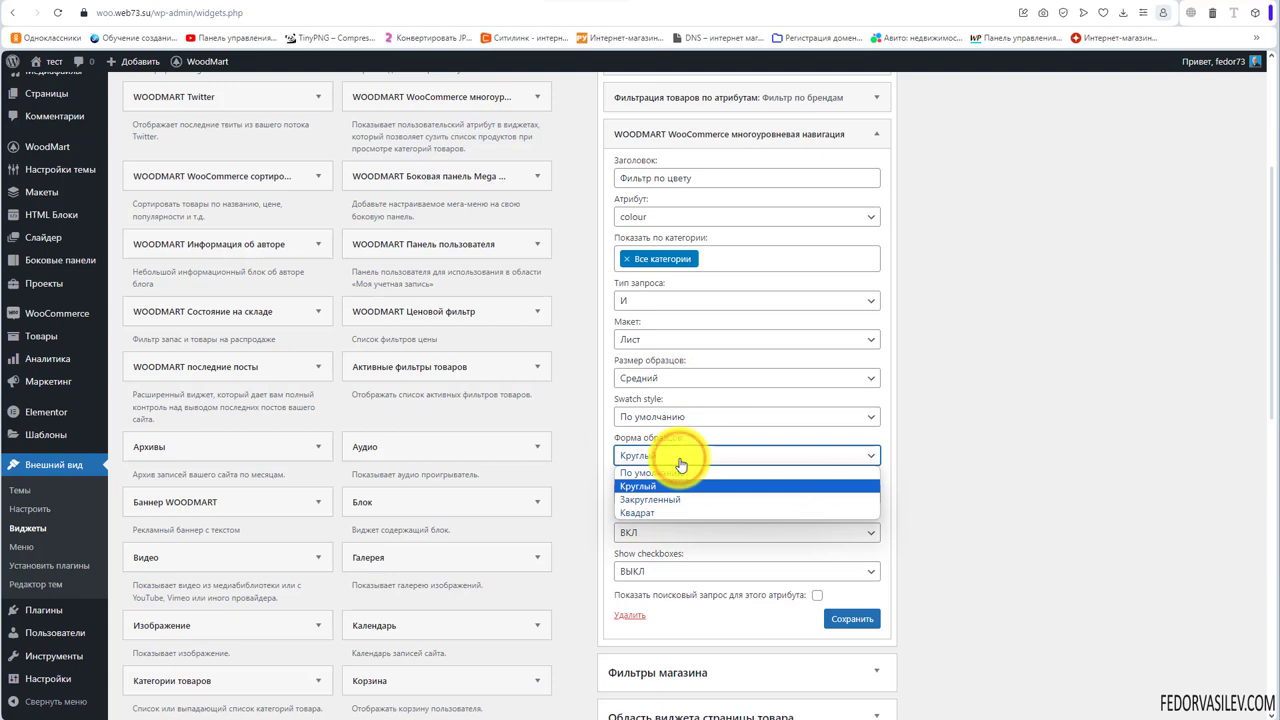
pyautogui.click(680, 460)
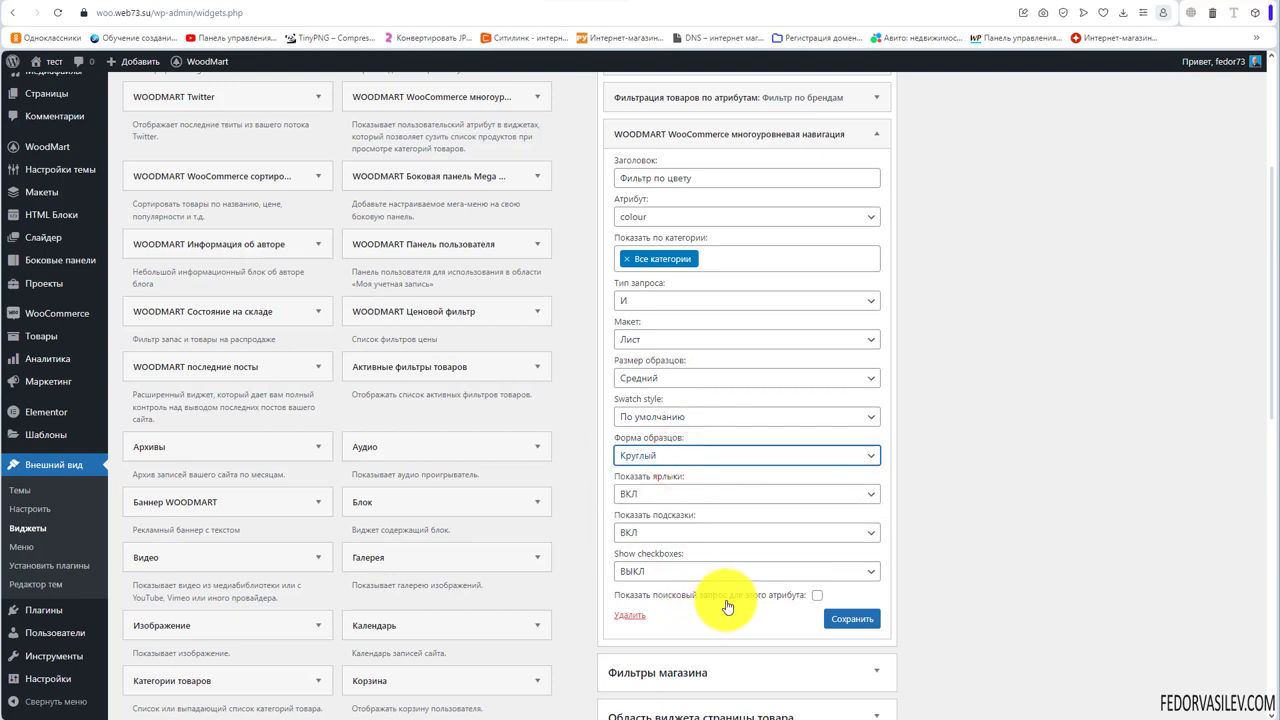
# Enable "Показать поисковый запрос для этого атрибута" for the colour filter widget and save it.
pyautogui.click(816, 596)
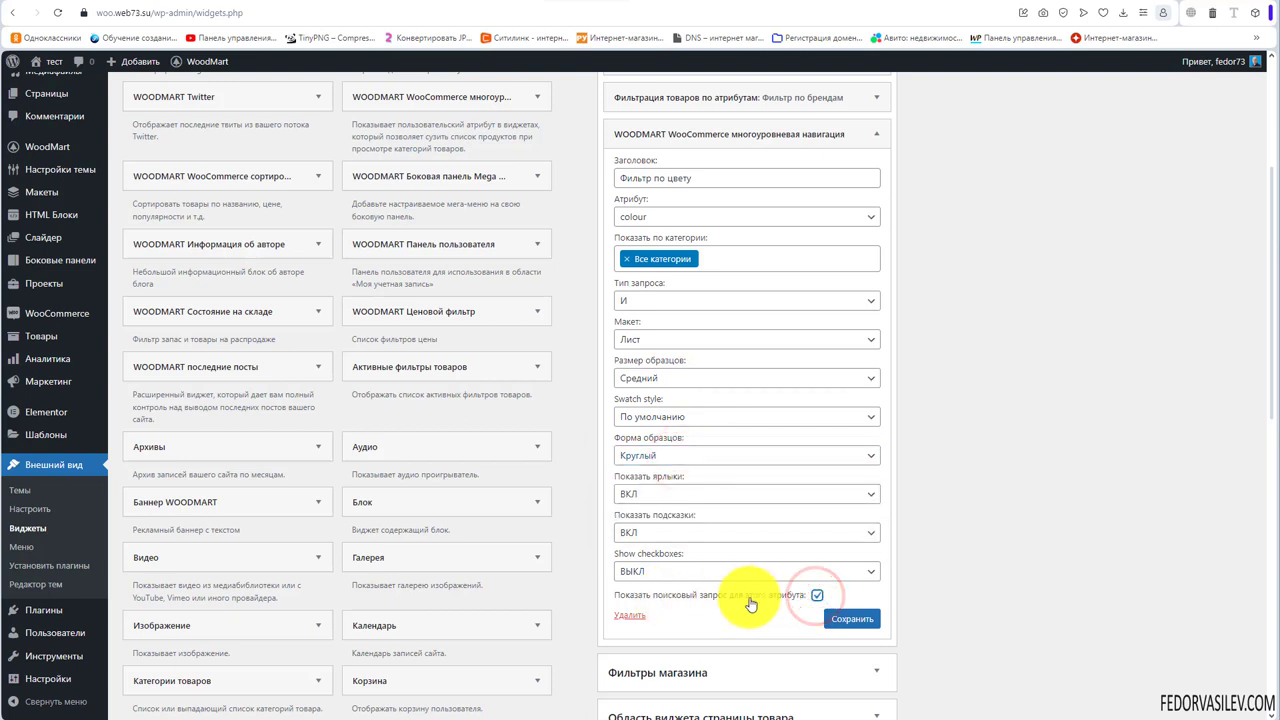
pyautogui.click(847, 625)
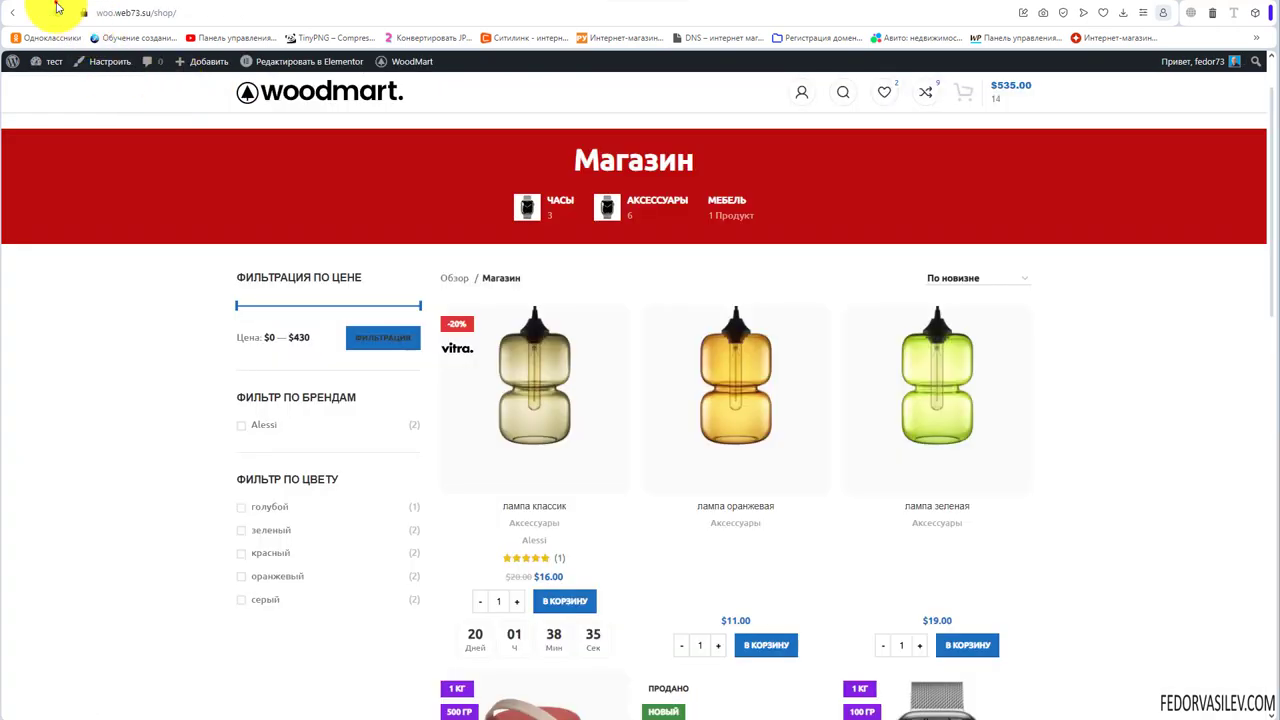
# Reload the shop page and test the colour filter by searching it for "зелены", clearing the search and selecting зеленый.
pyautogui.click(56, 13)
pyautogui.scroll(-1, 251, 486)
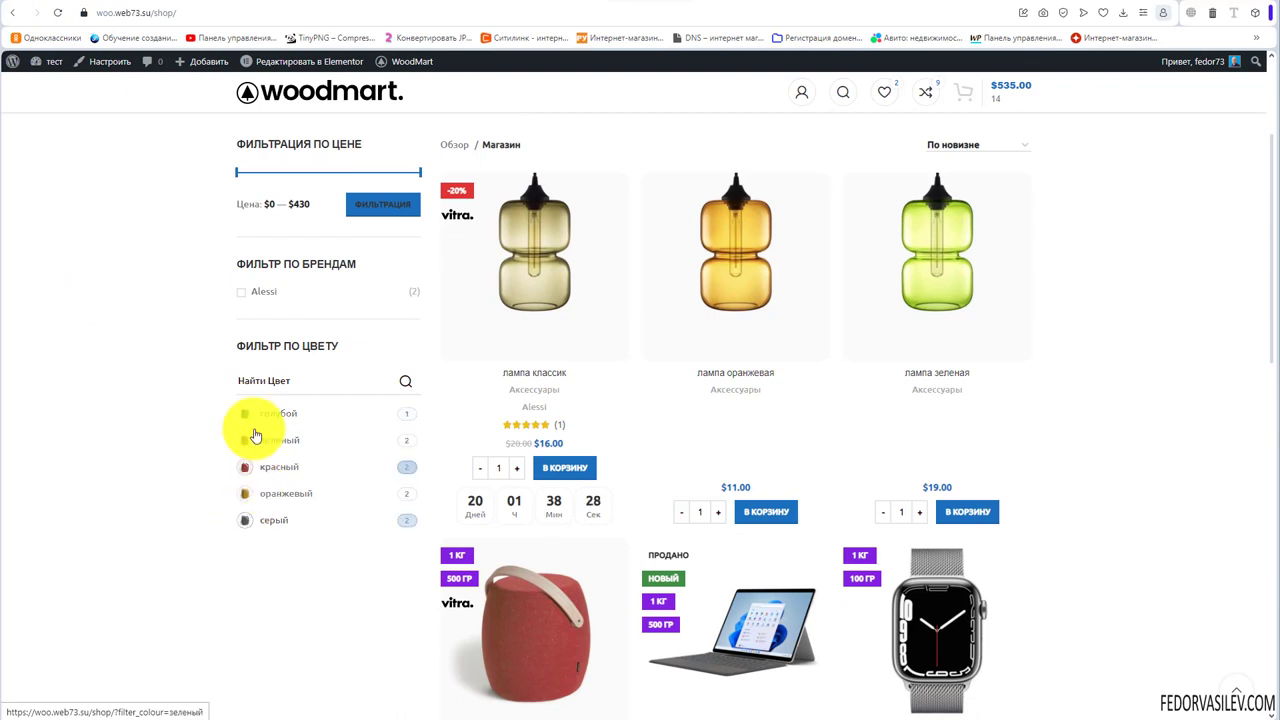
pyautogui.click(262, 384)
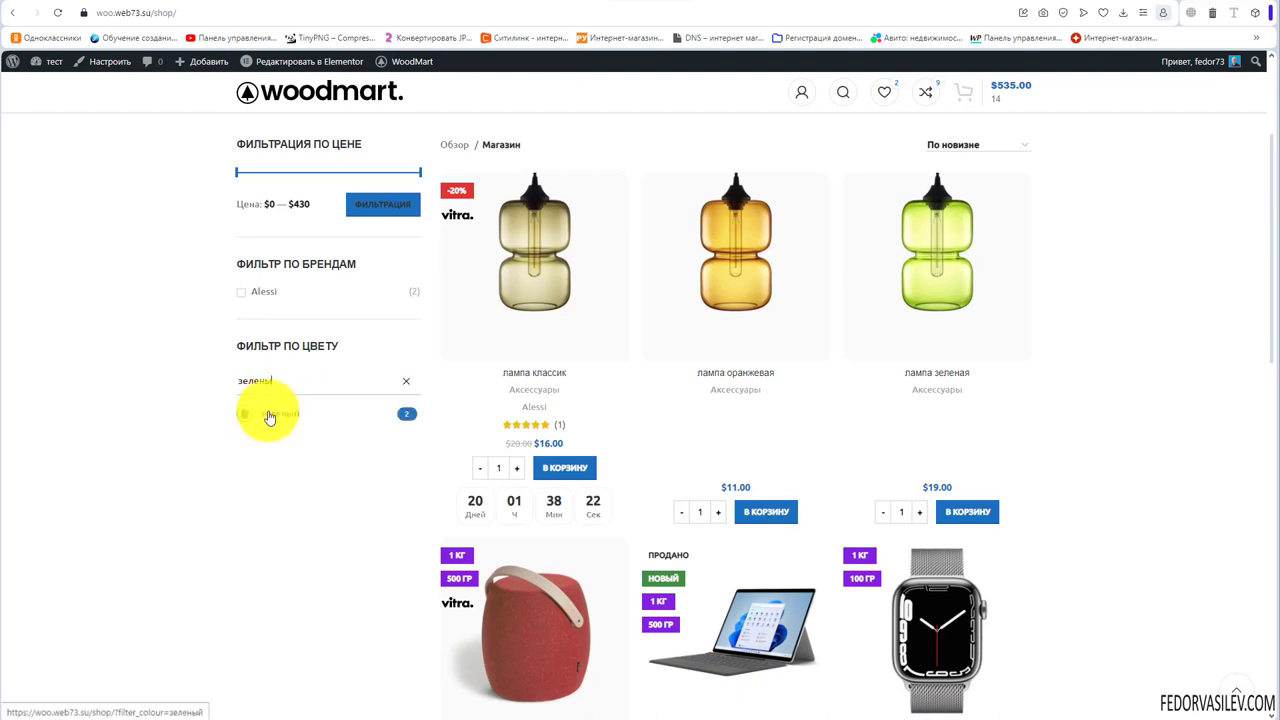
pyautogui.click(408, 385)
pyautogui.scroll(-1, 234, 414)
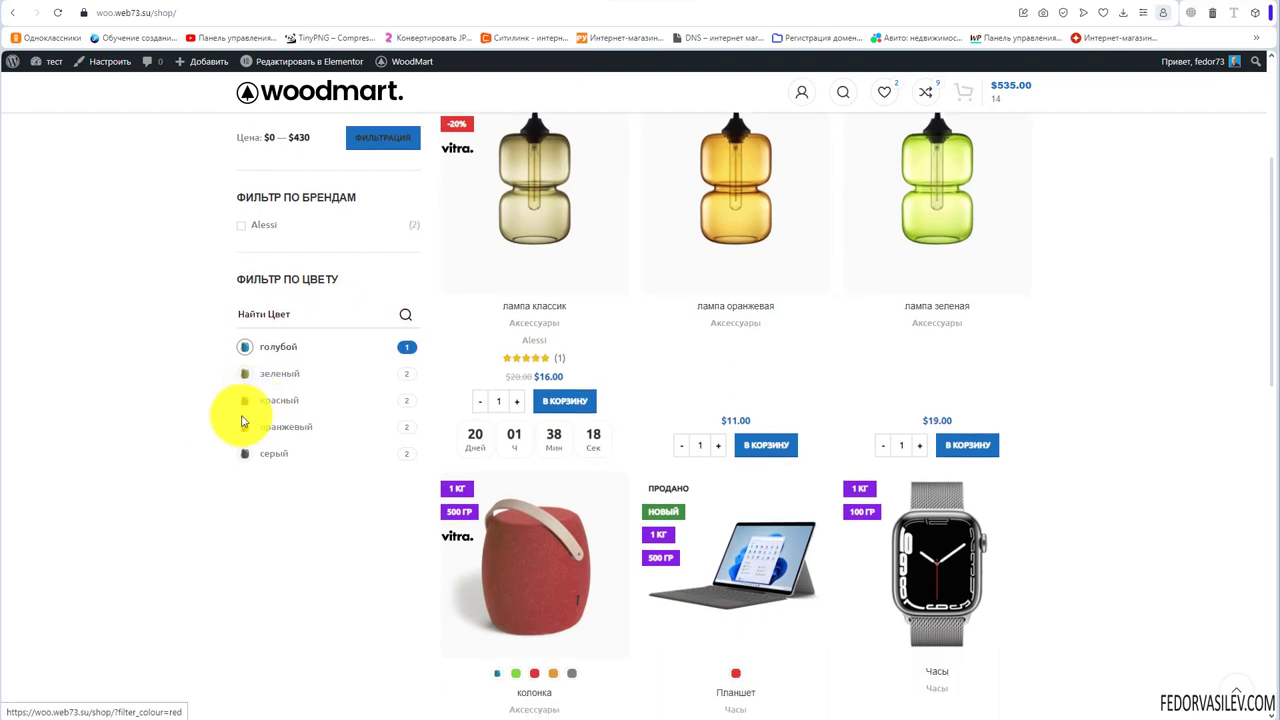
pyautogui.scroll(1, 252, 442)
pyautogui.click(248, 442)
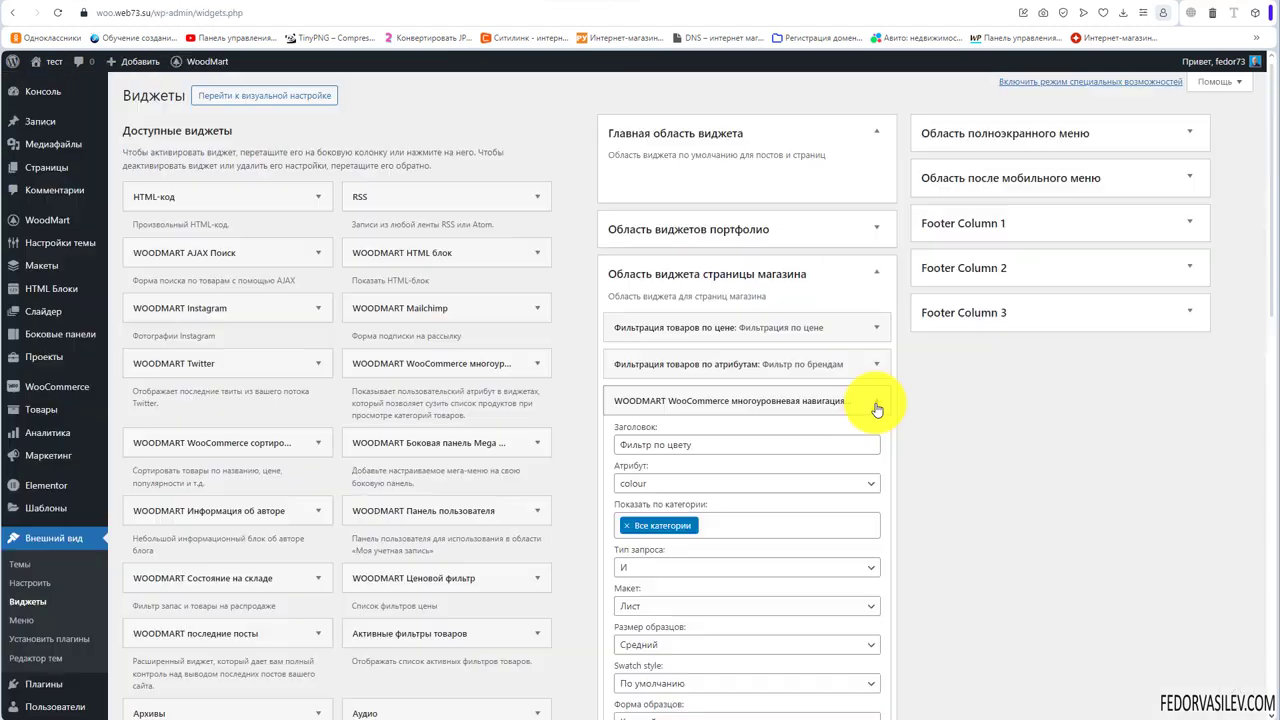
# Collapse the settings of the colour filter widget in the shop page widget area.
pyautogui.click(875, 403)
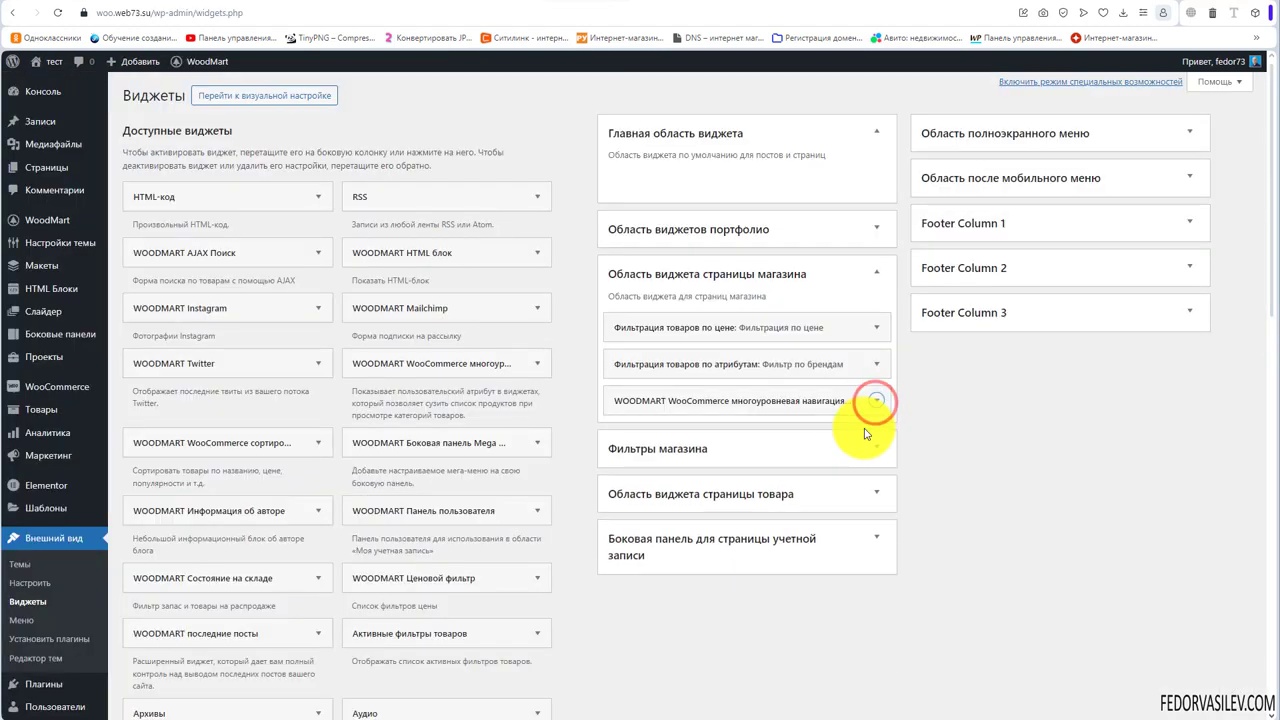
# Inspect the shop page in the iPhone SE device view and open its mobile menu to check the widgets below the categories.
pyautogui.click(944, 182)
pyautogui.click(1040, 180)
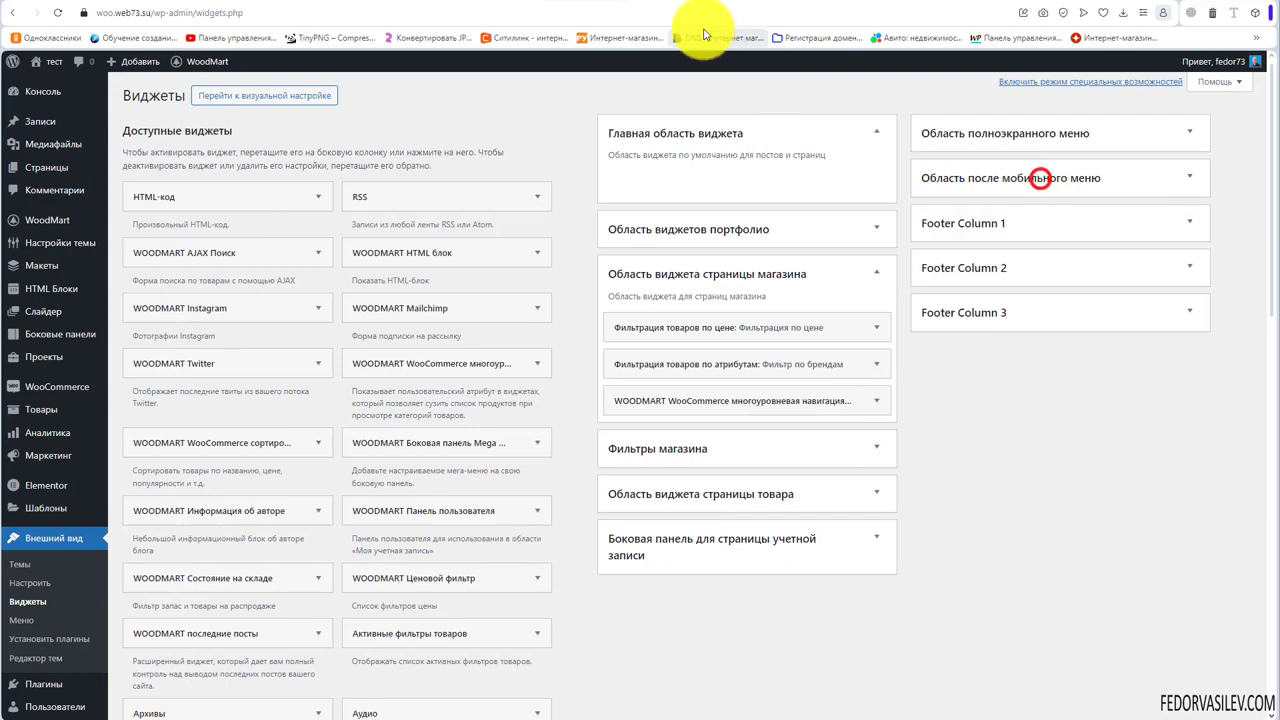
pyautogui.click(655, 4)
pyautogui.rightClick(168, 271)
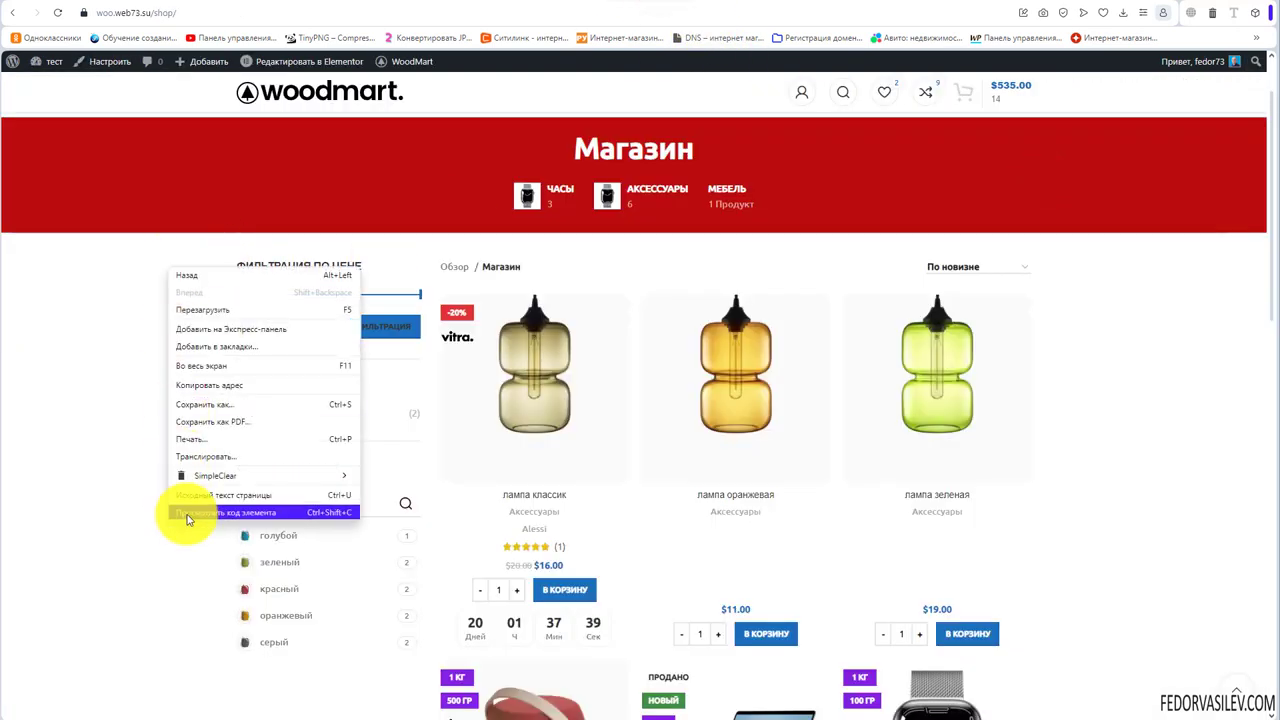
pyautogui.click(197, 516)
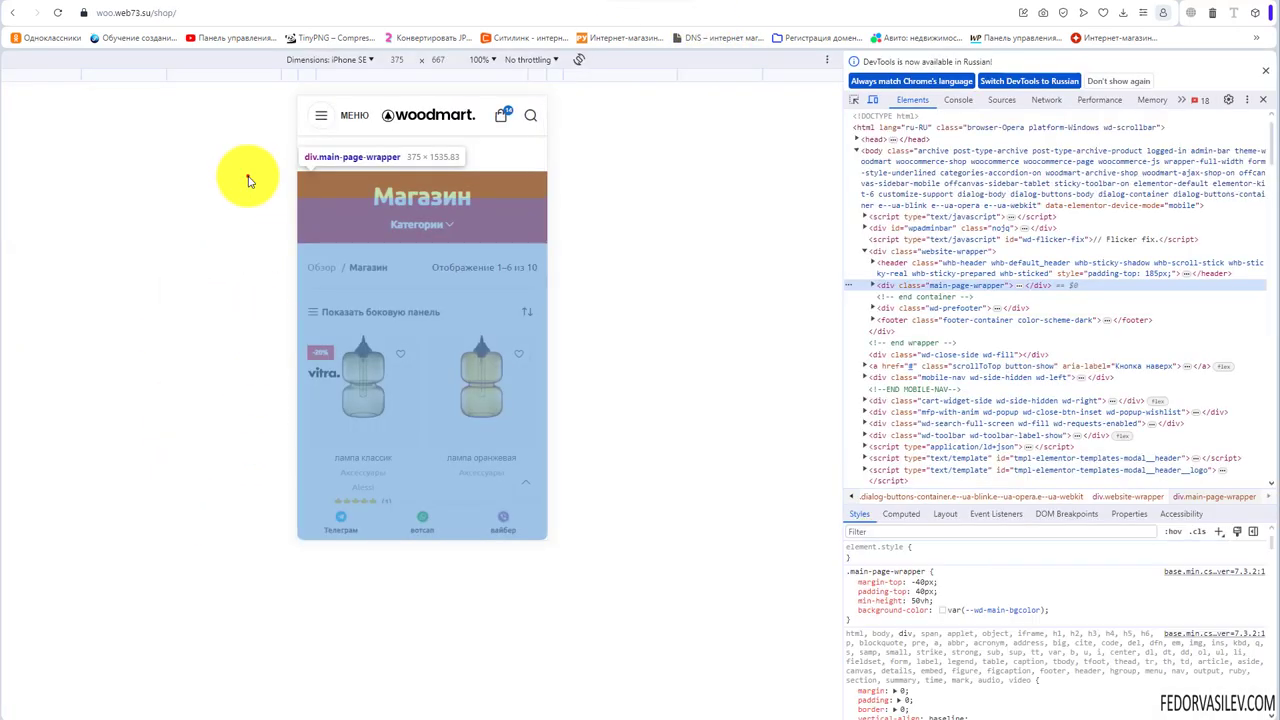
pyautogui.click(319, 116)
pyautogui.scroll(-1, 329, 326)
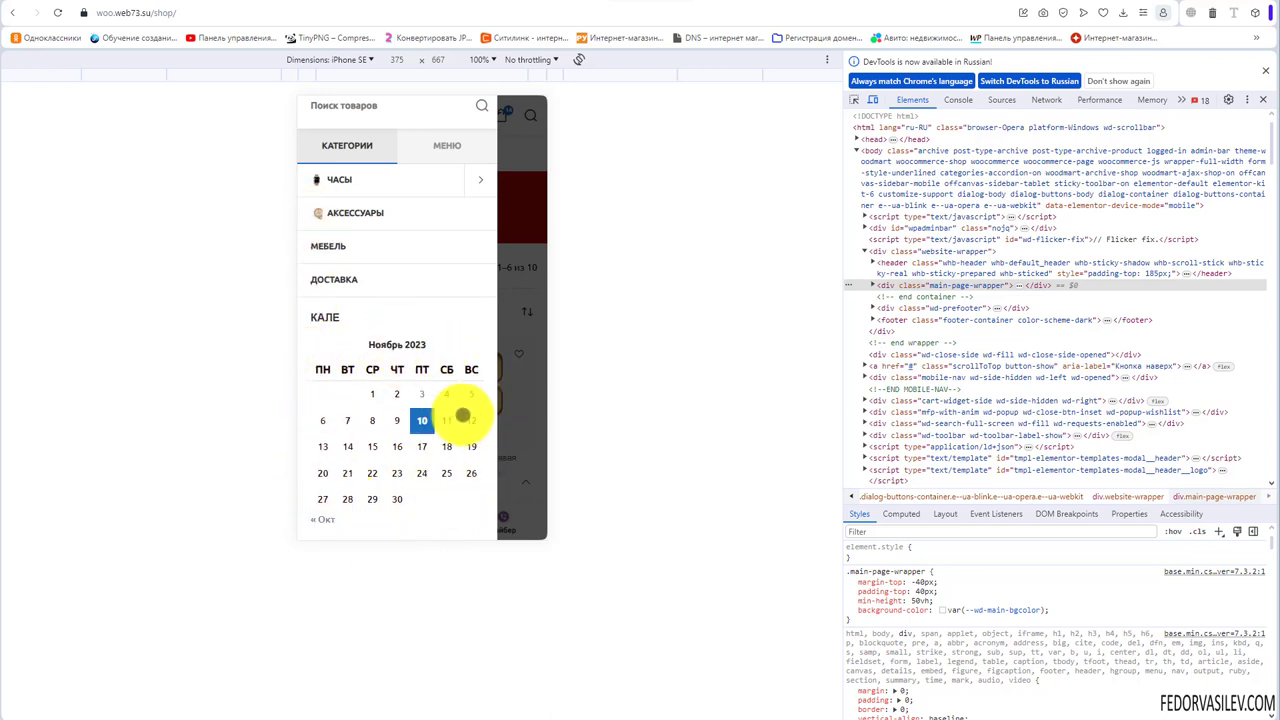
pyautogui.click(525, 150)
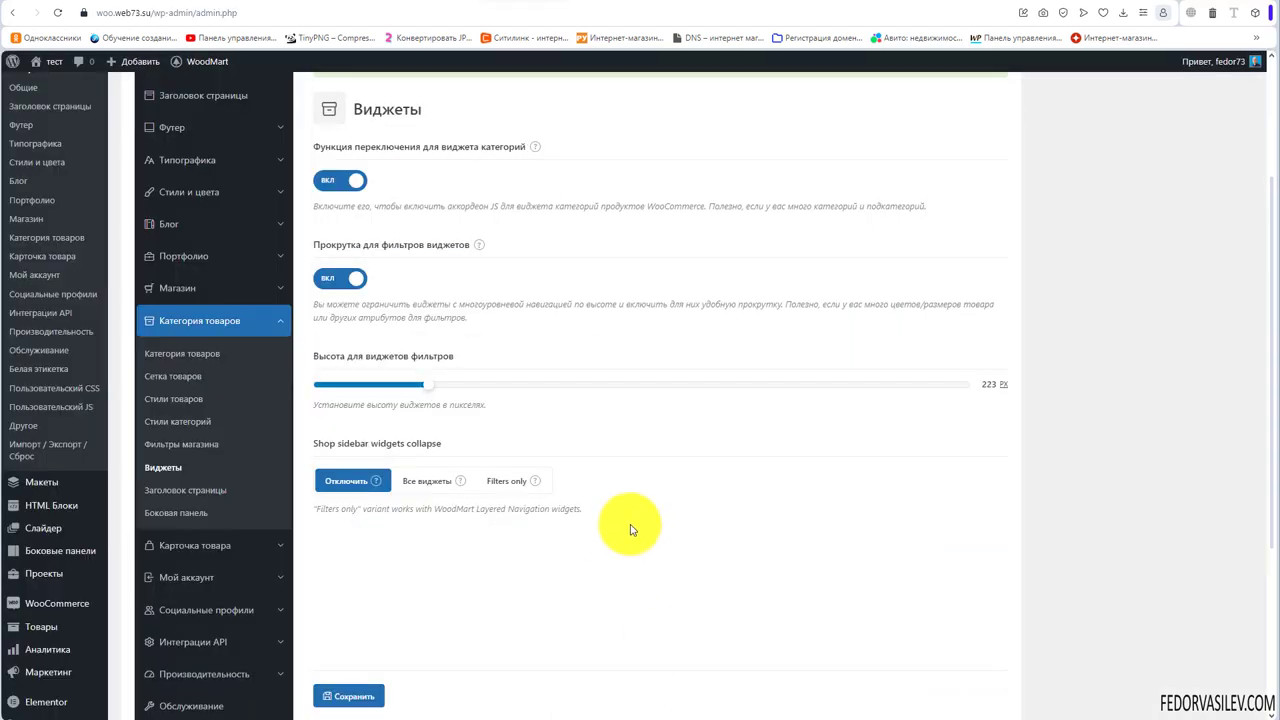
# Preview the category toggle and filter scroll options in the Виджеты theme settings, and set "Высота для виджетов фильтров" to 111 px.
pyautogui.scroll(1, 630, 530)
pyautogui.moveTo(537, 222)
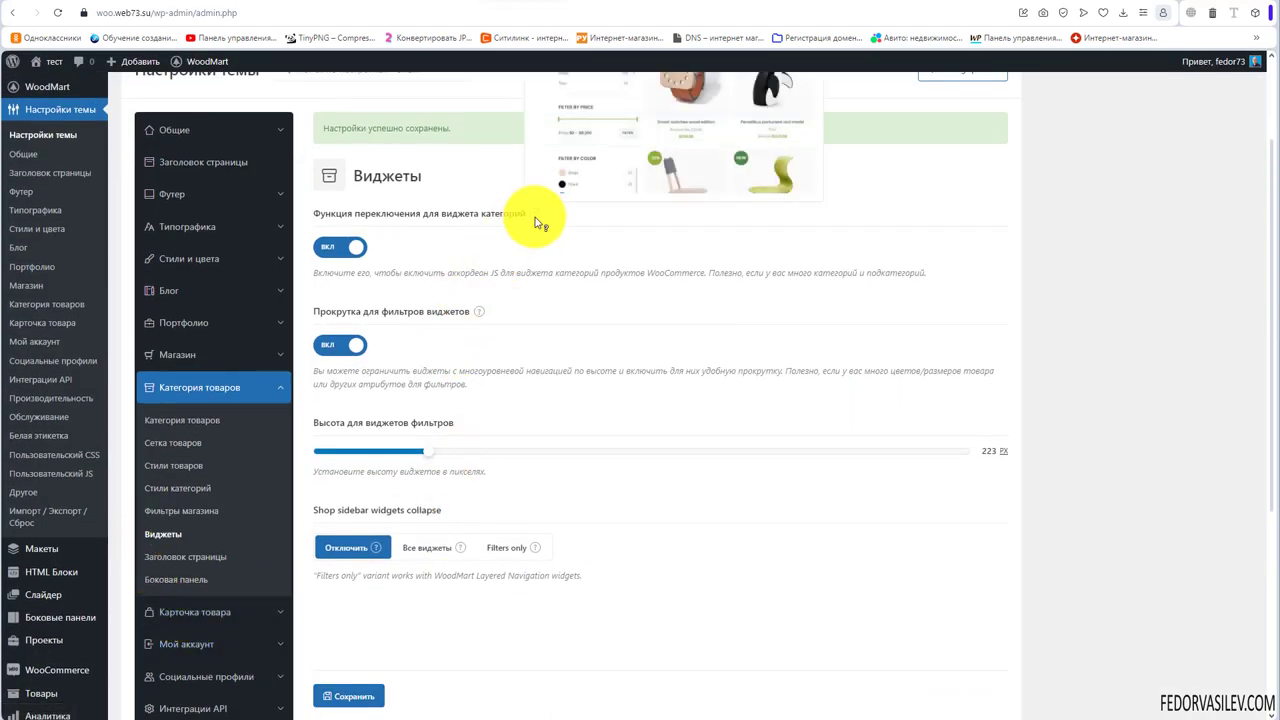
pyautogui.scroll(2, 571, 423)
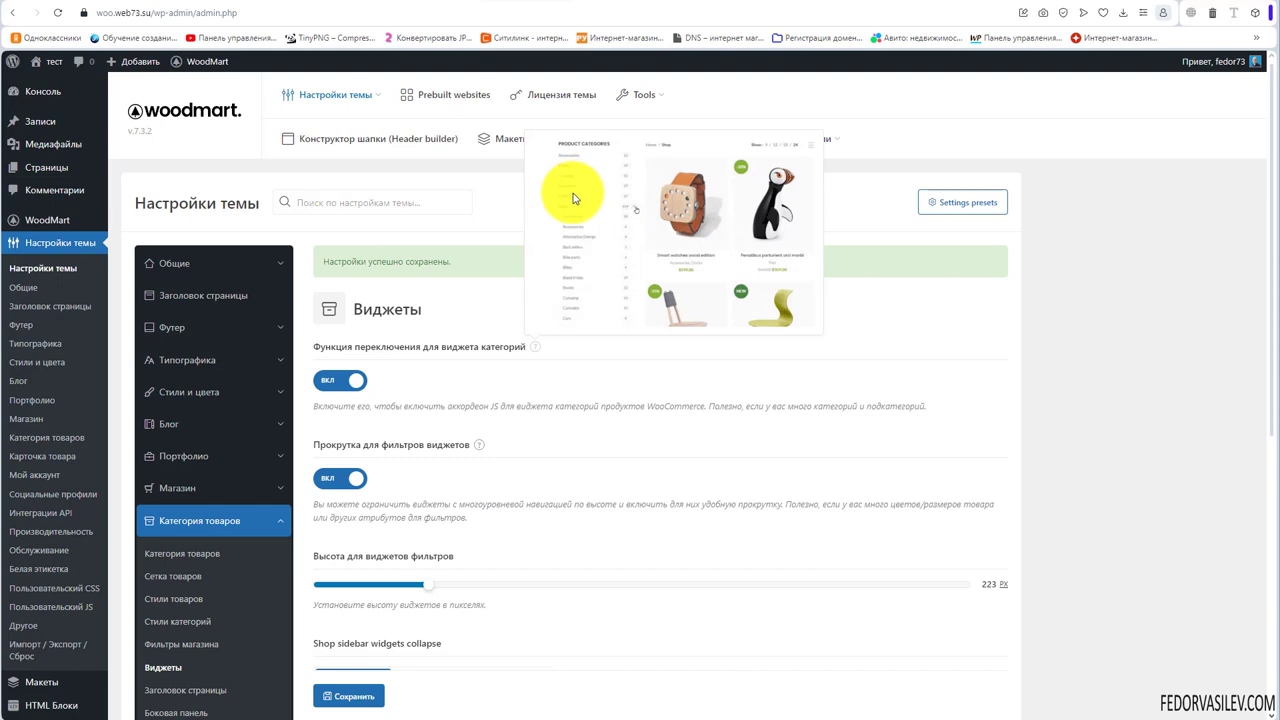
pyautogui.scroll(-1, 465, 393)
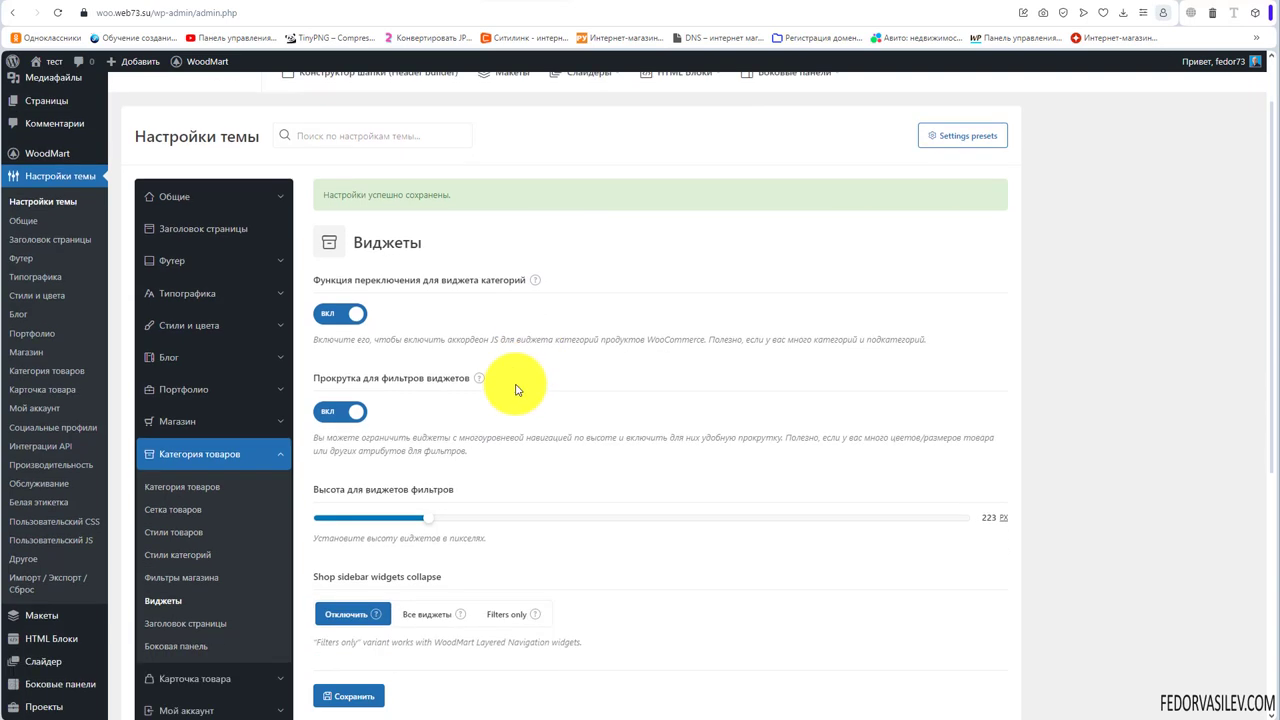
pyautogui.moveTo(488, 382)
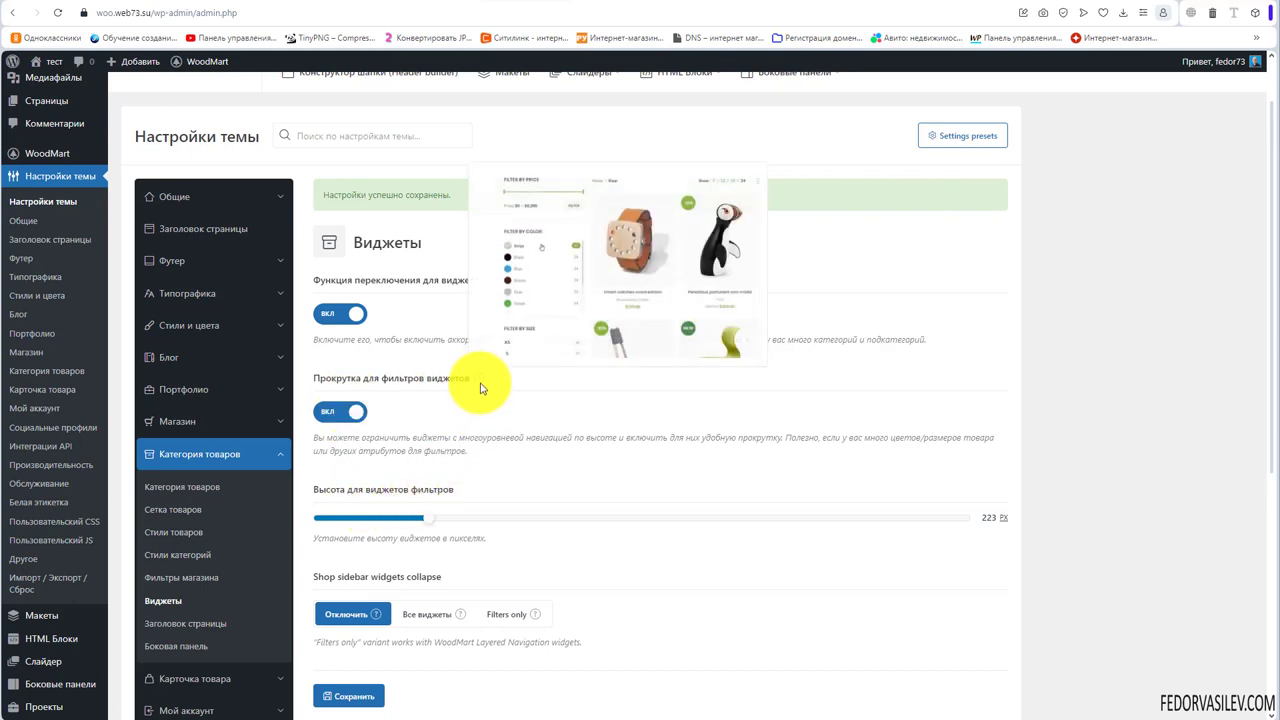
pyautogui.moveTo(427, 518); pyautogui.dragTo(357, 528)
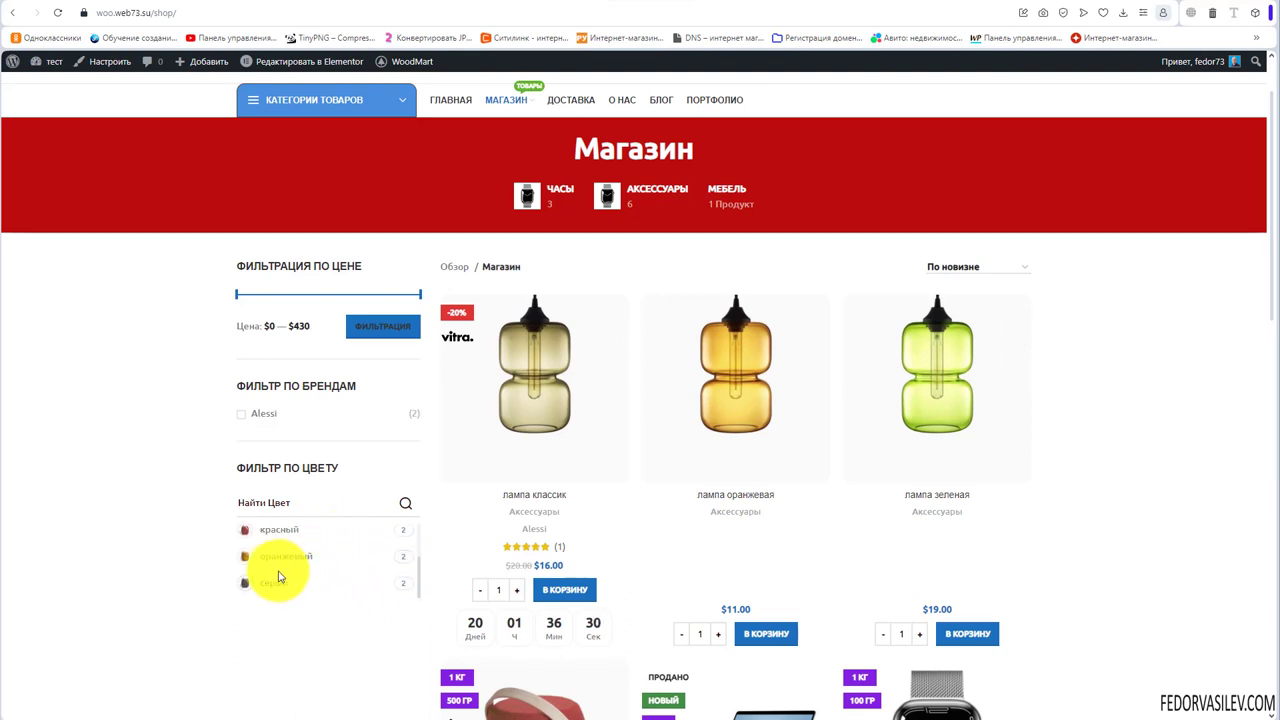
# Check the colour filter's limited height and the rest of the sidebar on the shop page.
pyautogui.scroll(-2, 232, 440)
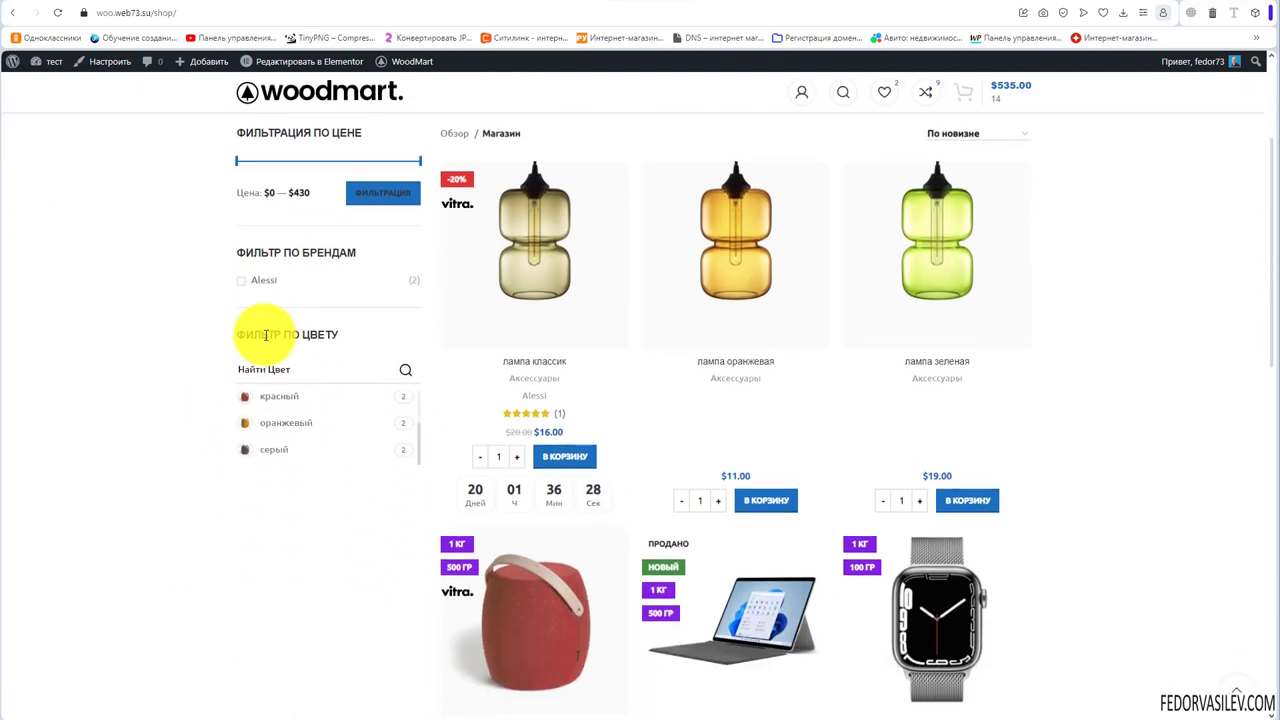
pyautogui.scroll(-3, 251, 466)
pyautogui.scroll(-2, 310, 480)
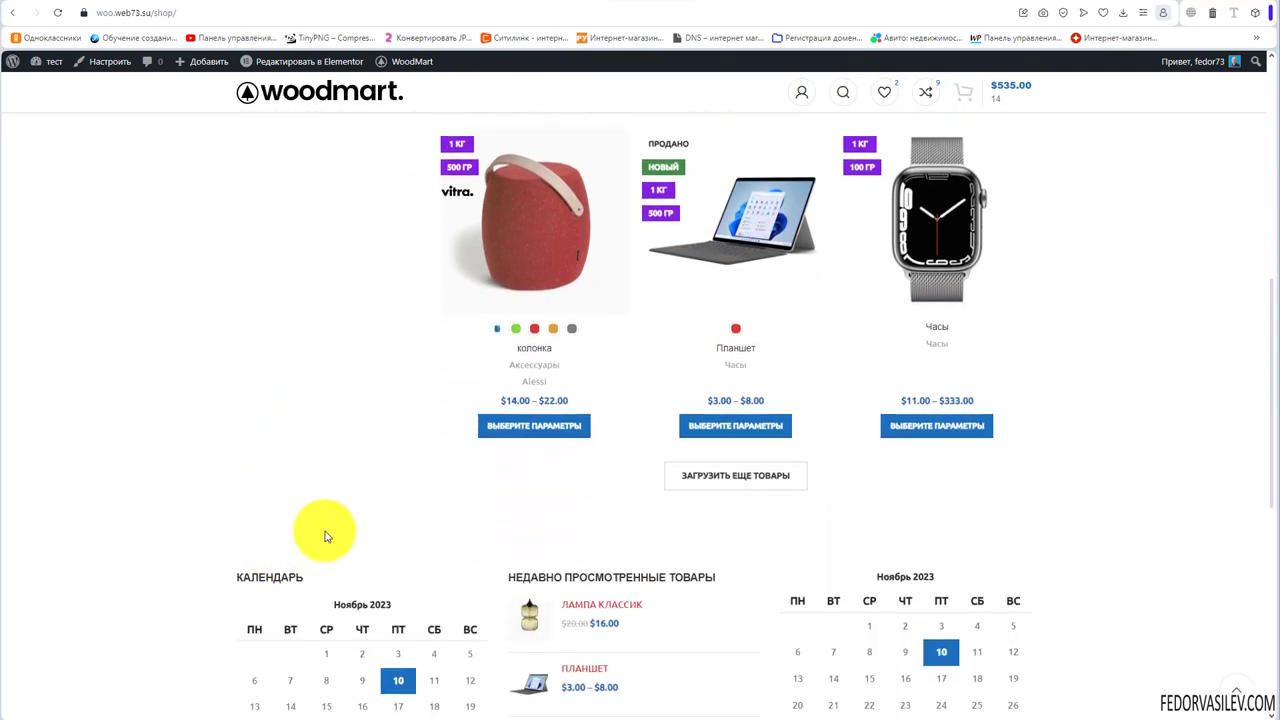
pyautogui.scroll(7, 323, 543)
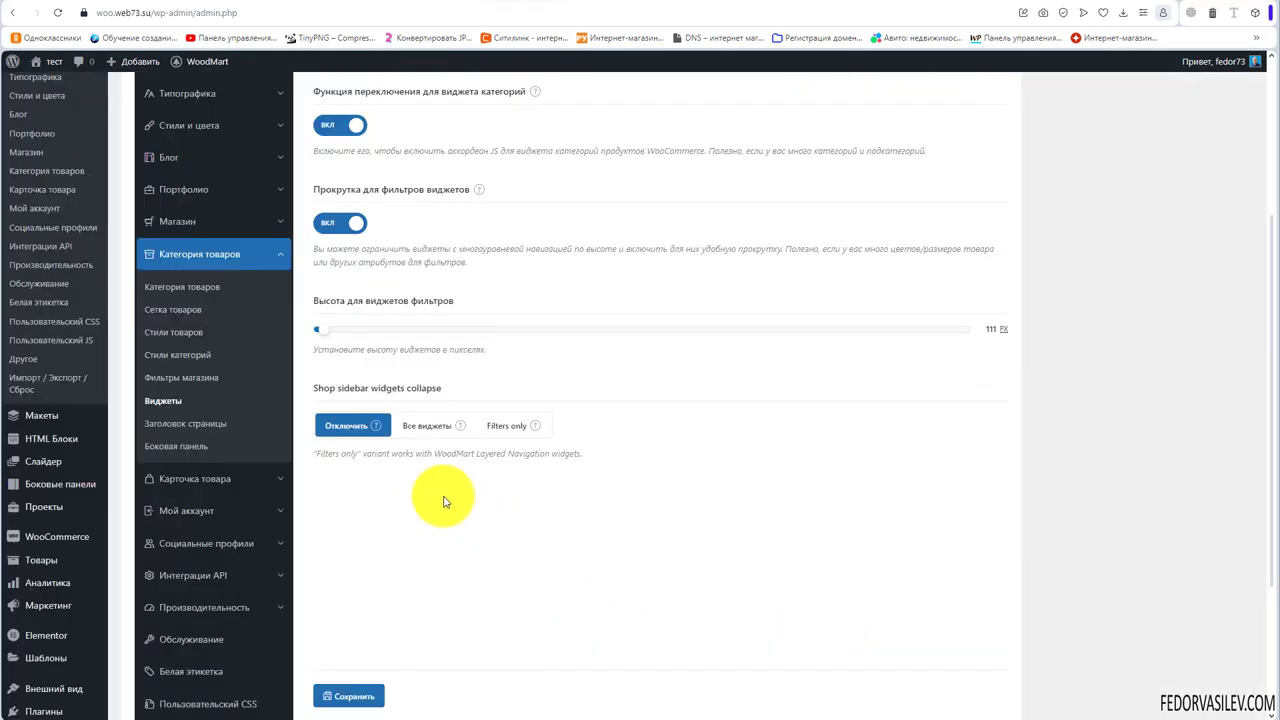
# Preview the "Shop sidebar widgets collapse" variants, select "Все виджеты" and save the theme settings.
pyautogui.moveTo(378, 432)
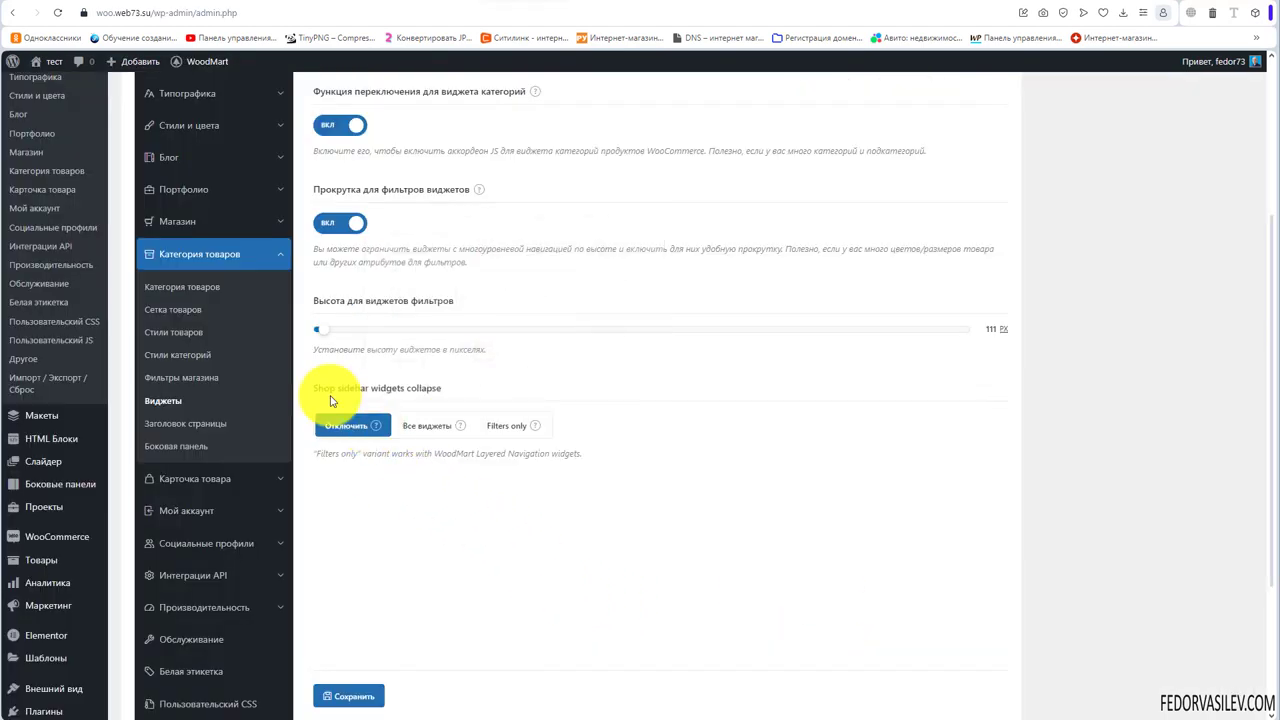
pyautogui.moveTo(318, 388); pyautogui.dragTo(428, 397)
pyautogui.moveTo(418, 531); pyautogui.dragTo(376, 434)
pyautogui.moveTo(337, 494); pyautogui.dragTo(380, 428)
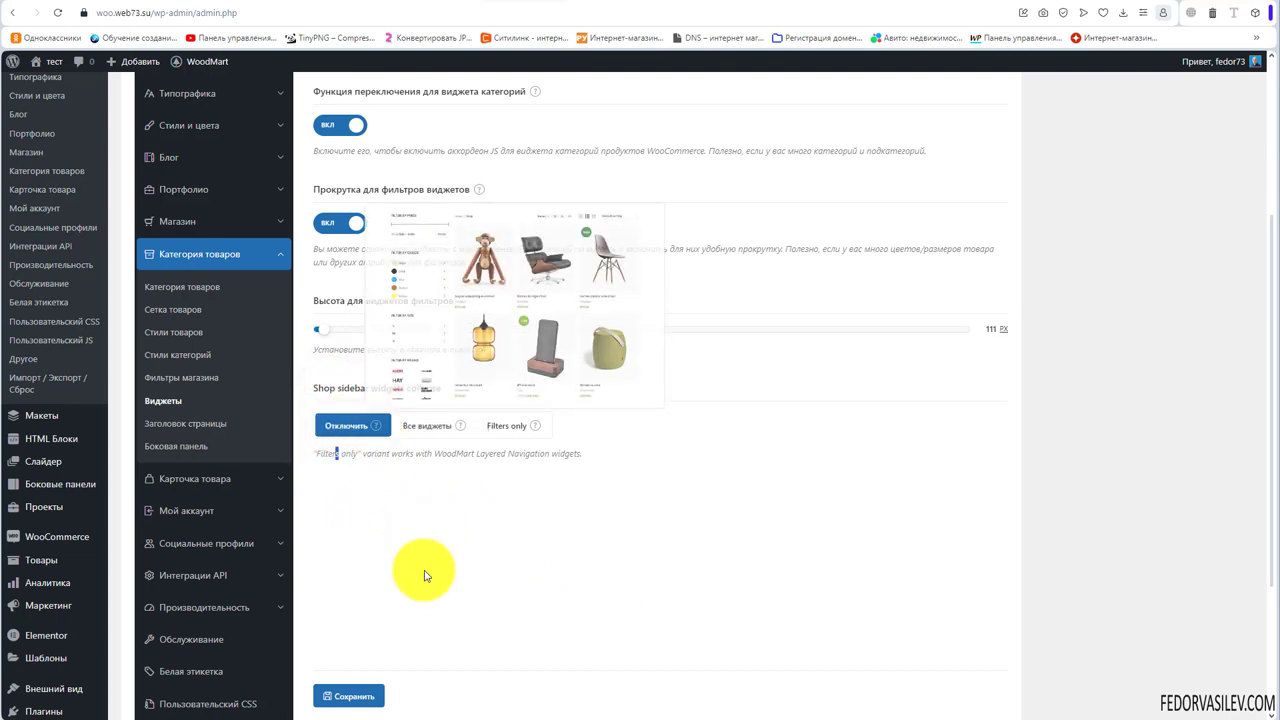
pyautogui.click(452, 514)
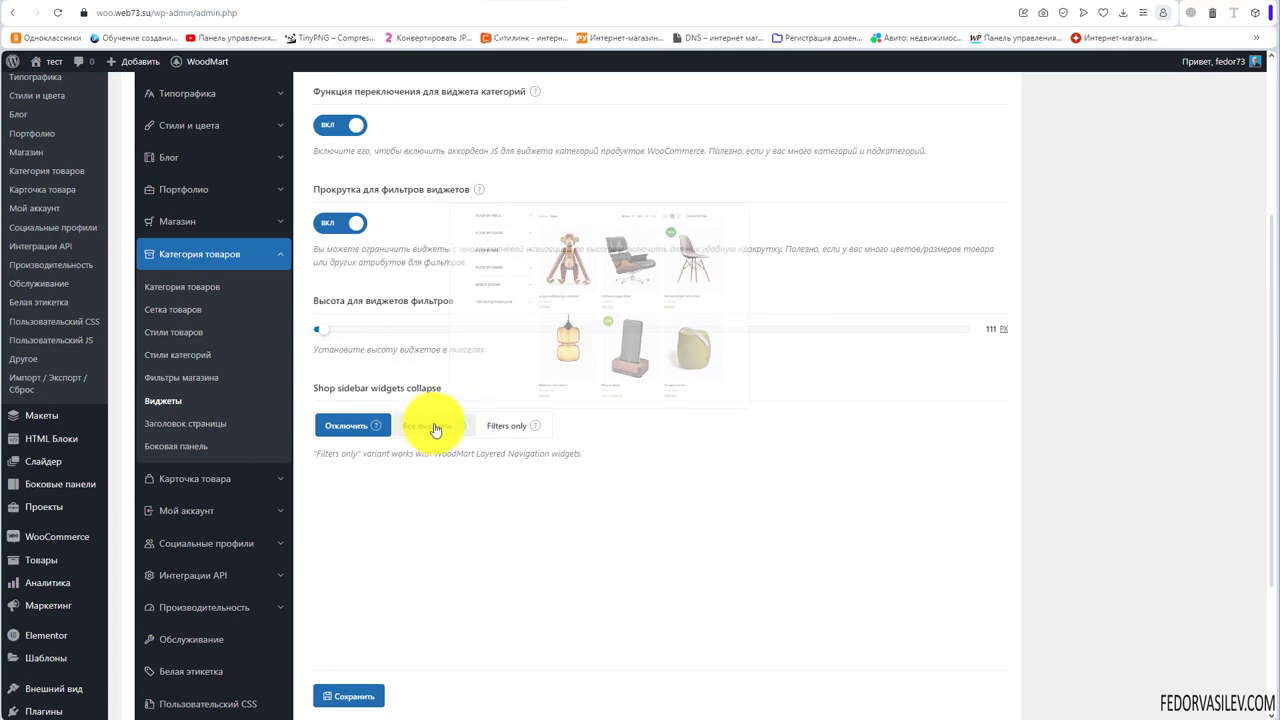
pyautogui.click(428, 427)
pyautogui.moveTo(540, 432)
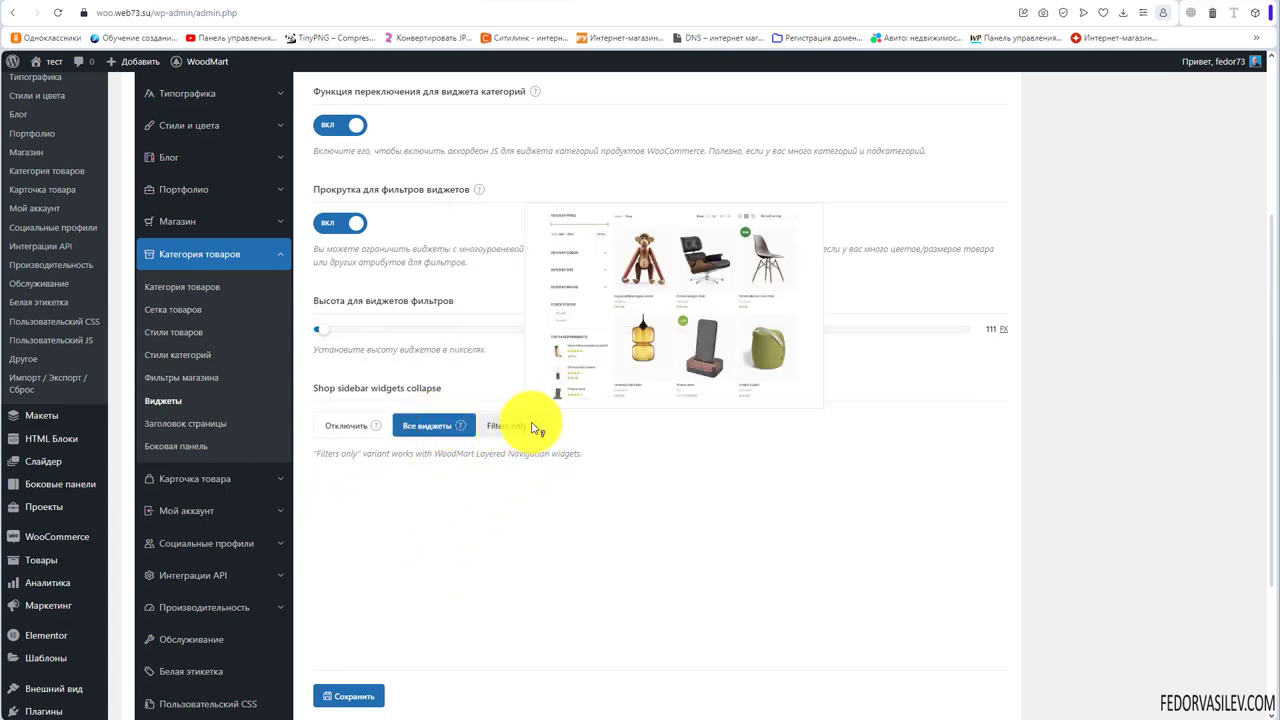
pyautogui.click(345, 696)
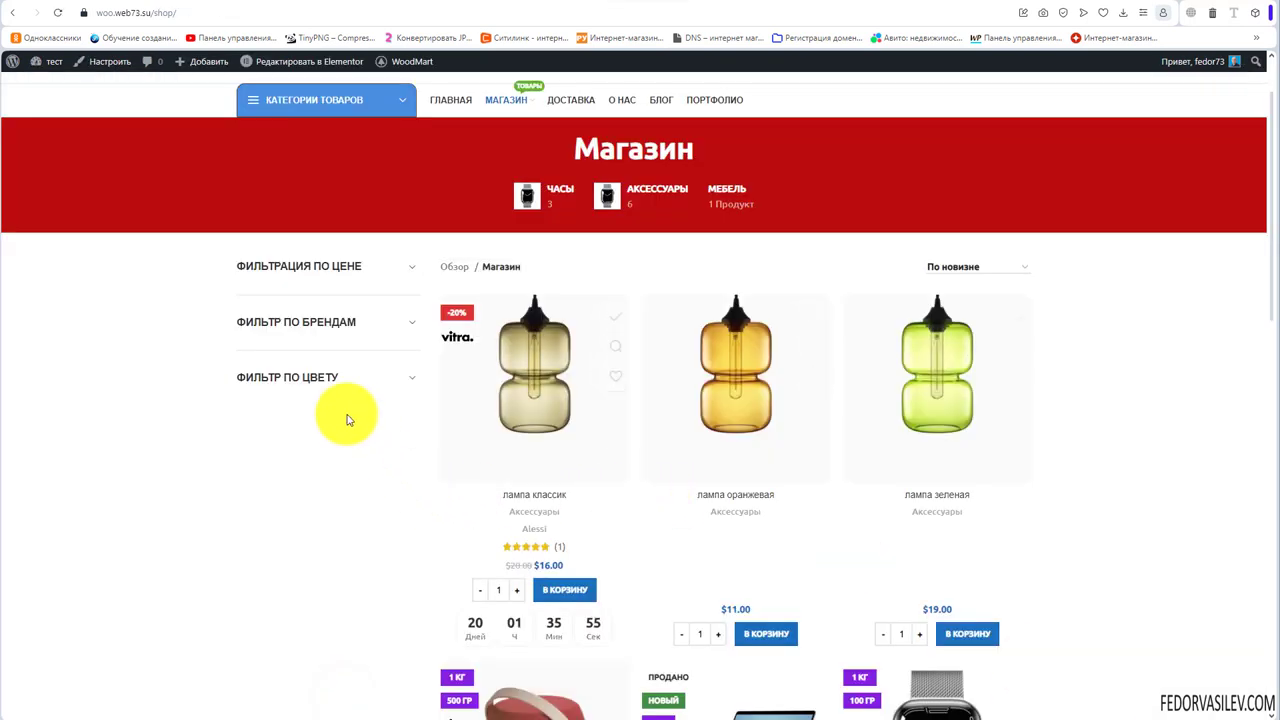
# Test expanding and collapsing the price, brand and colour filter widgets in the shop page sidebar.
pyautogui.click(410, 270)
pyautogui.click(410, 272)
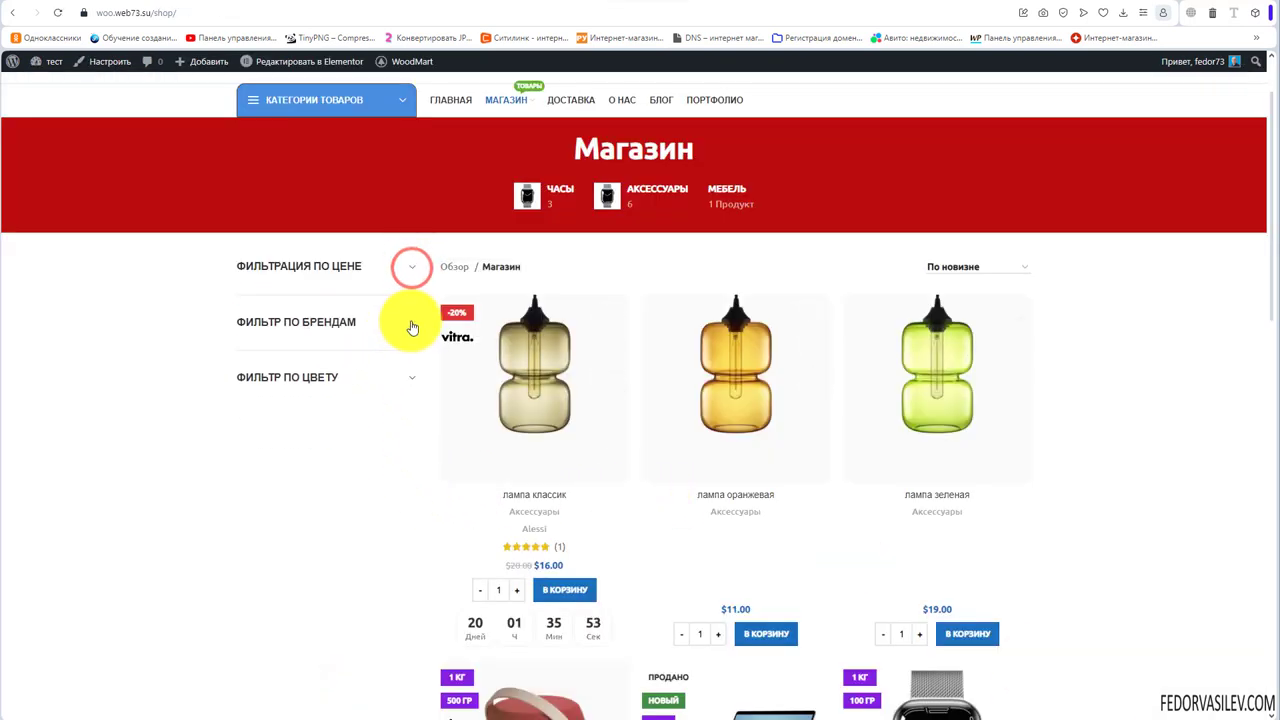
pyautogui.click(410, 322)
pyautogui.click(410, 376)
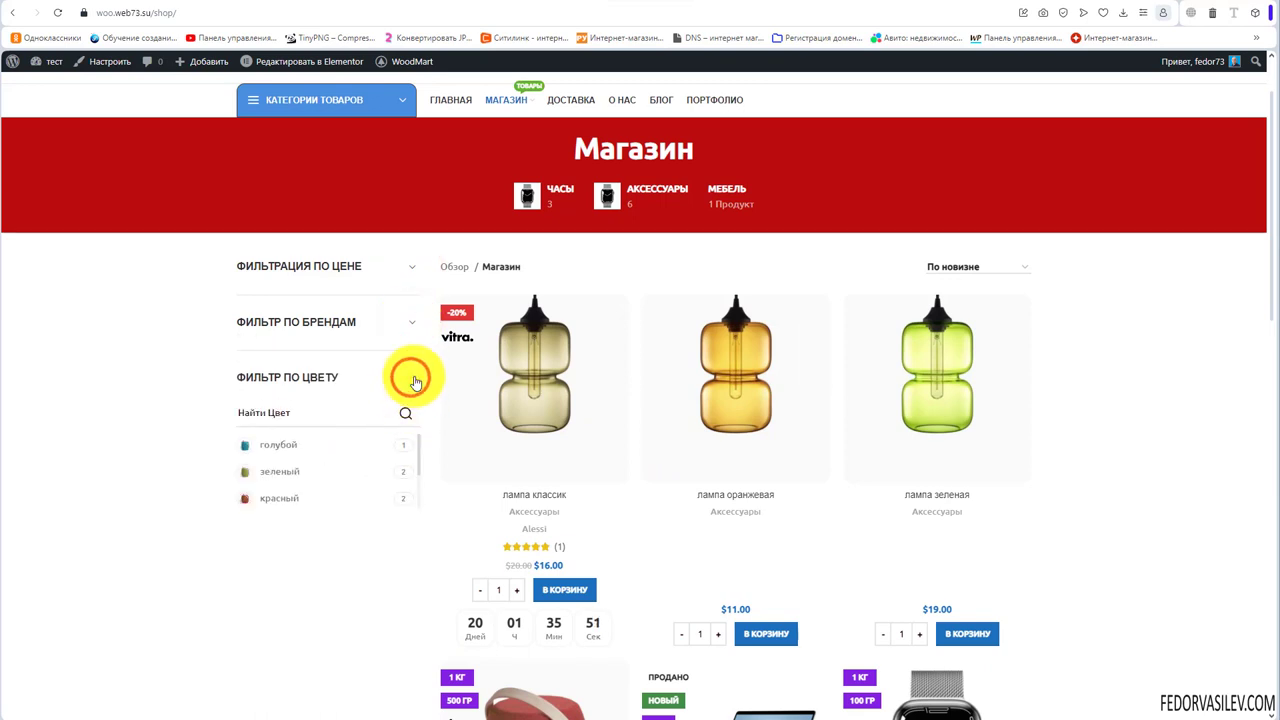
pyautogui.click(414, 376)
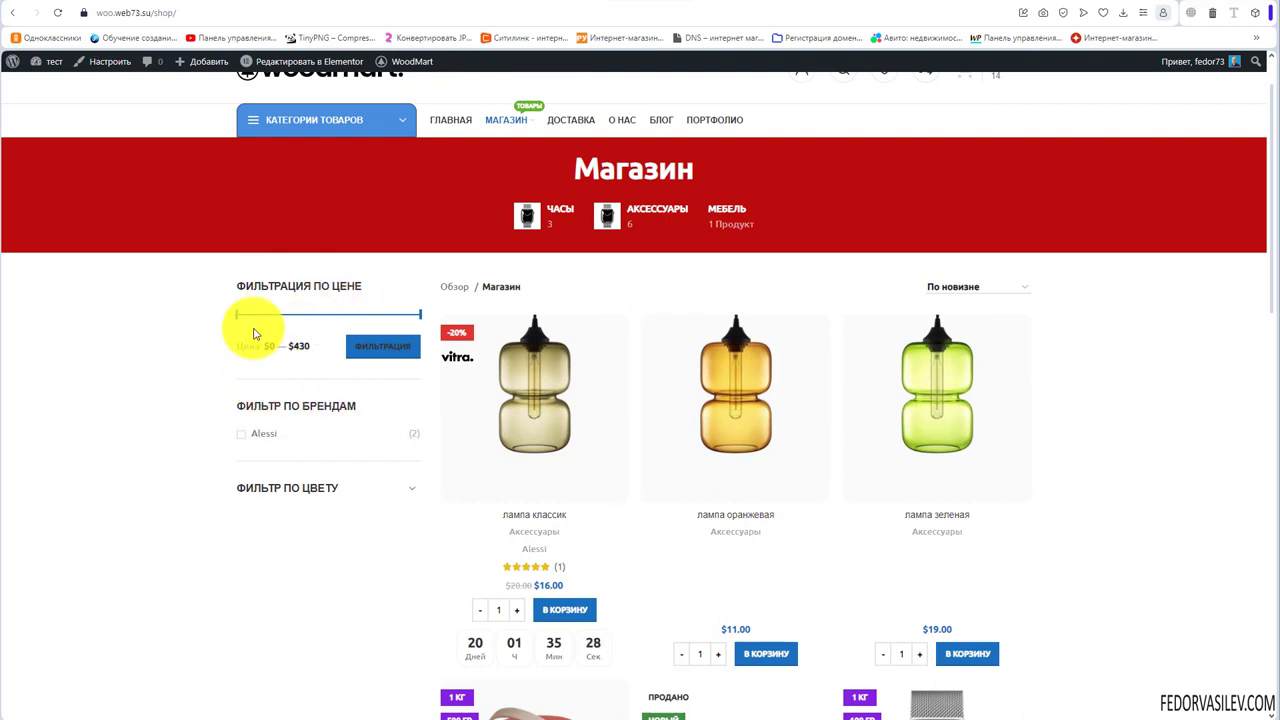
# Test on the shop page how the "Filters only" collapse variant expands and collapses the colour filter.
pyautogui.click(410, 488)
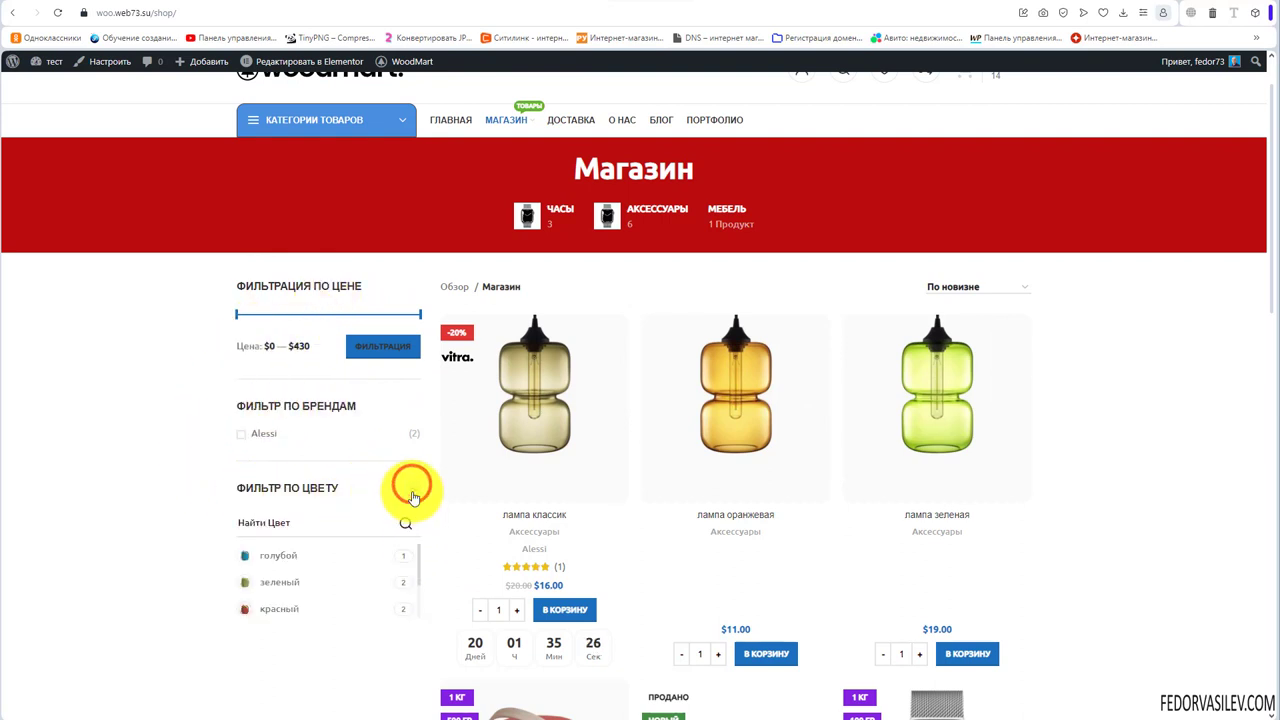
pyautogui.click(410, 488)
pyautogui.scroll(-2, 334, 523)
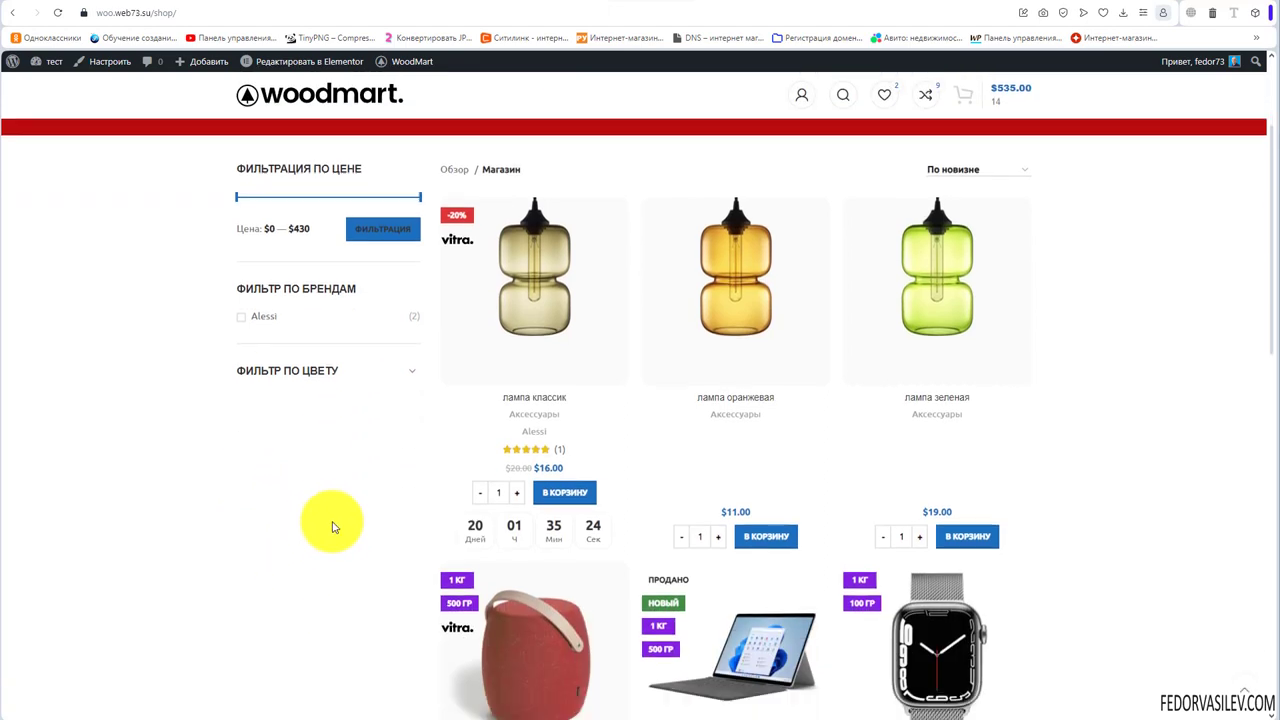
pyautogui.scroll(3, 320, 505)
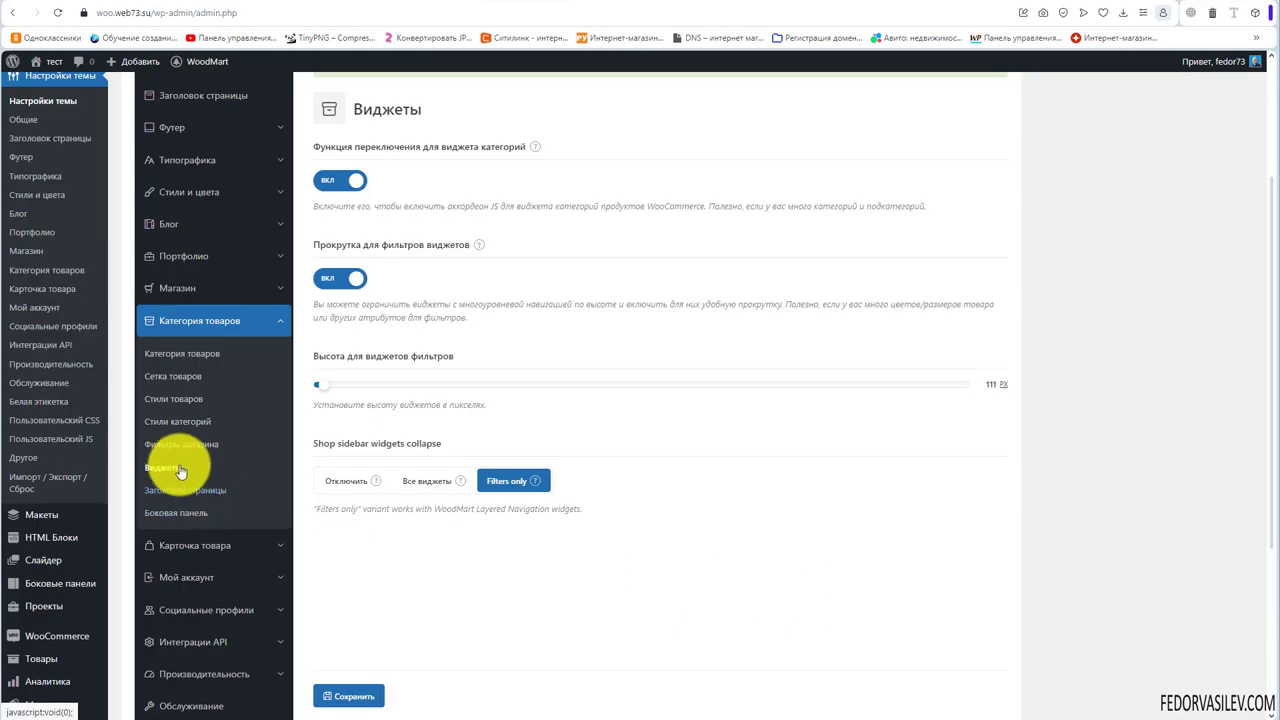
# Enable "Фильтры магазина" above the product list in the product category theme settings and save.
pyautogui.click(173, 440)
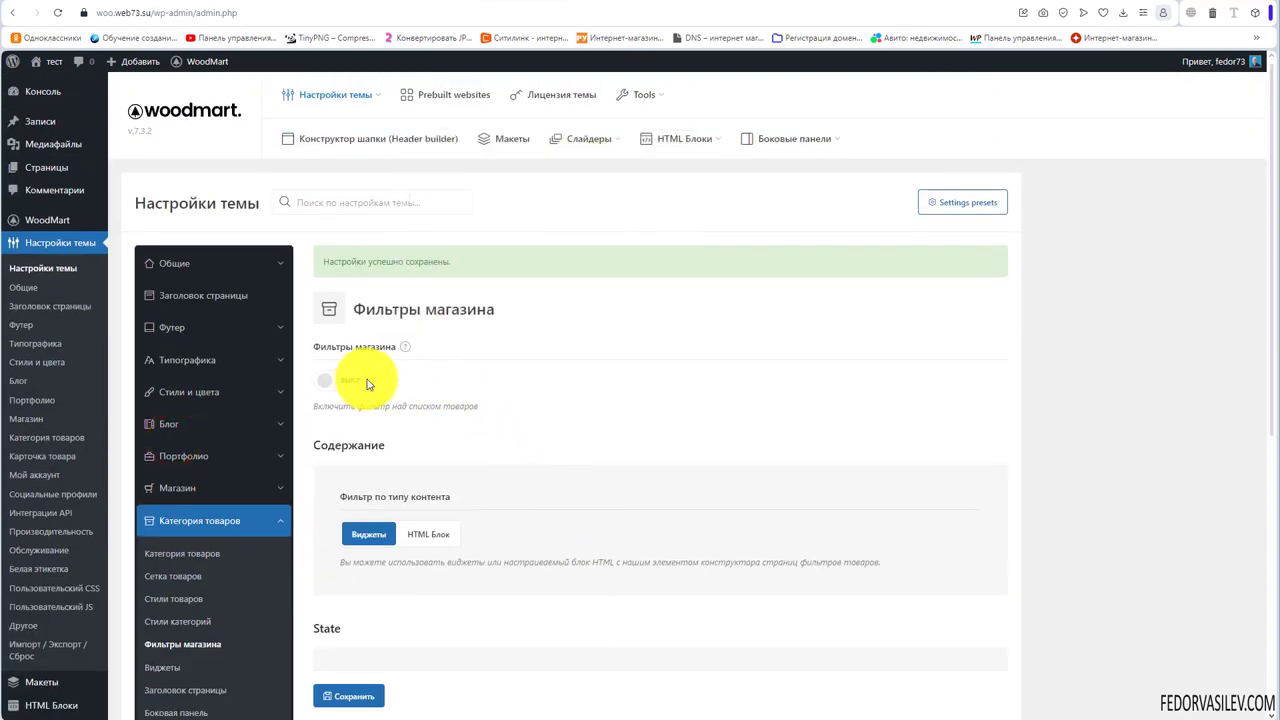
pyautogui.click(358, 379)
pyautogui.click(368, 694)
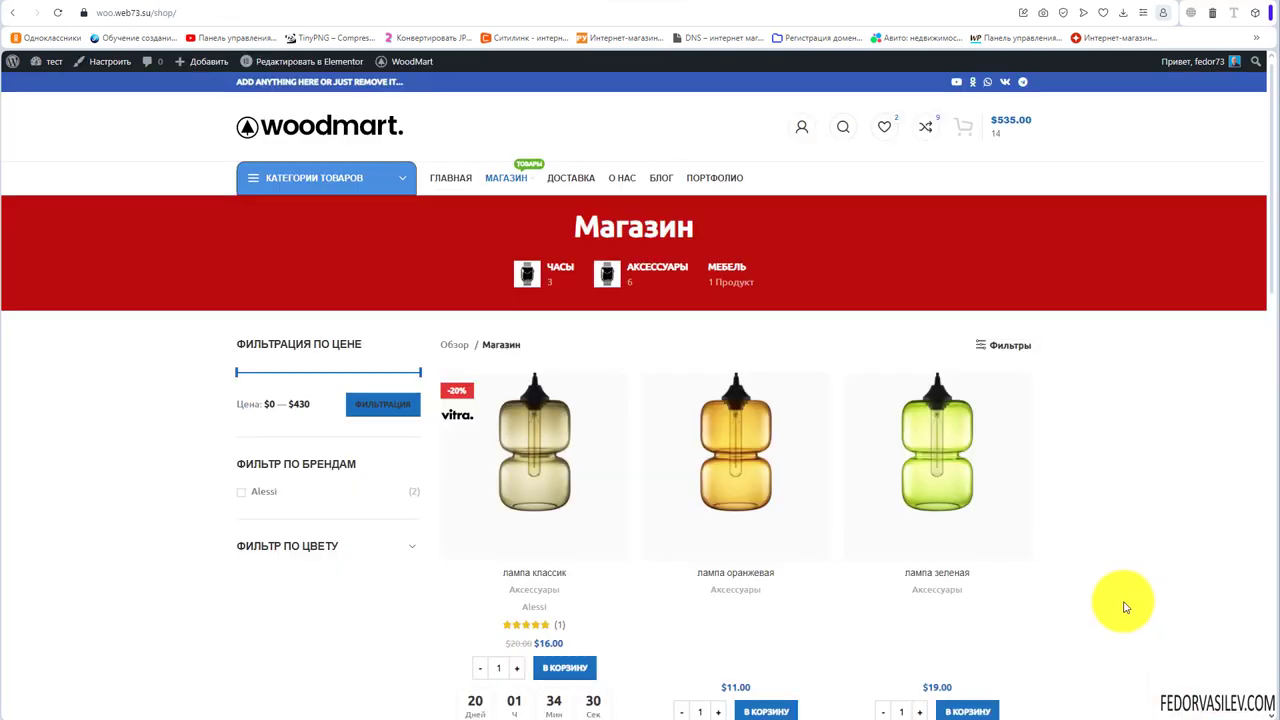
# Open the Фильтры panel above the shop products and examine its sorting and price filter columns.
pyautogui.click(1004, 351)
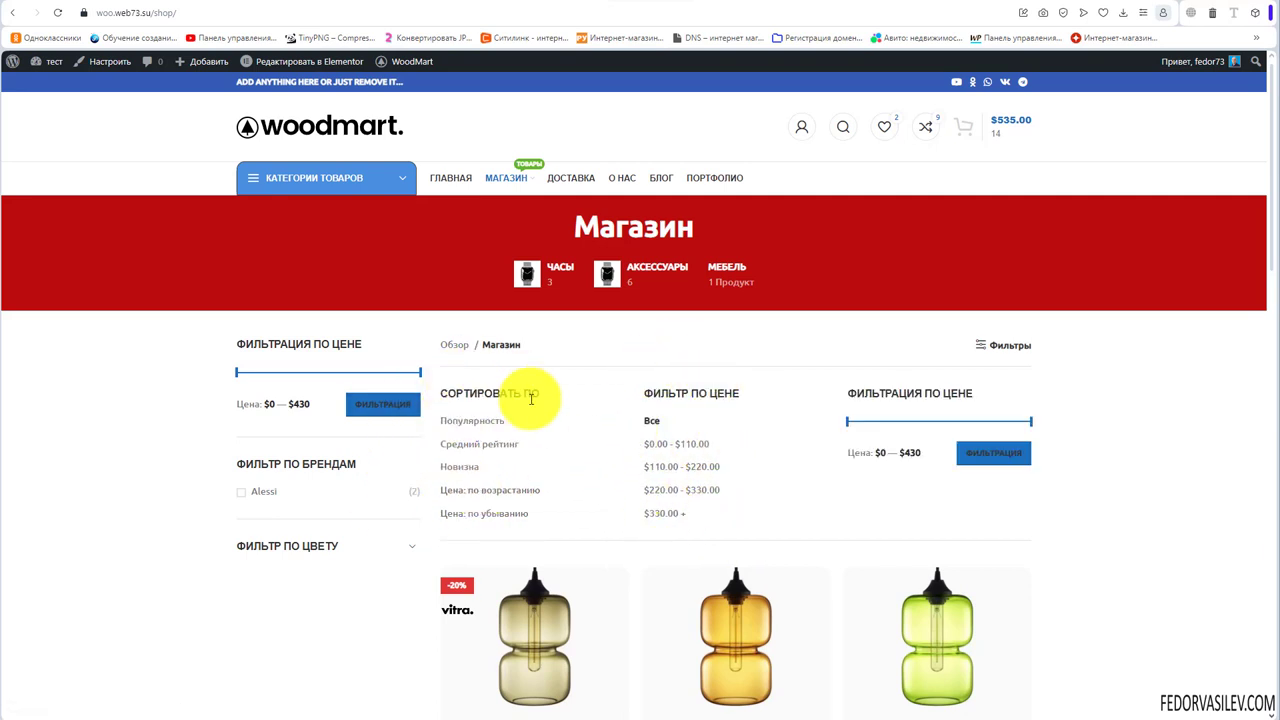
pyautogui.click(500, 513)
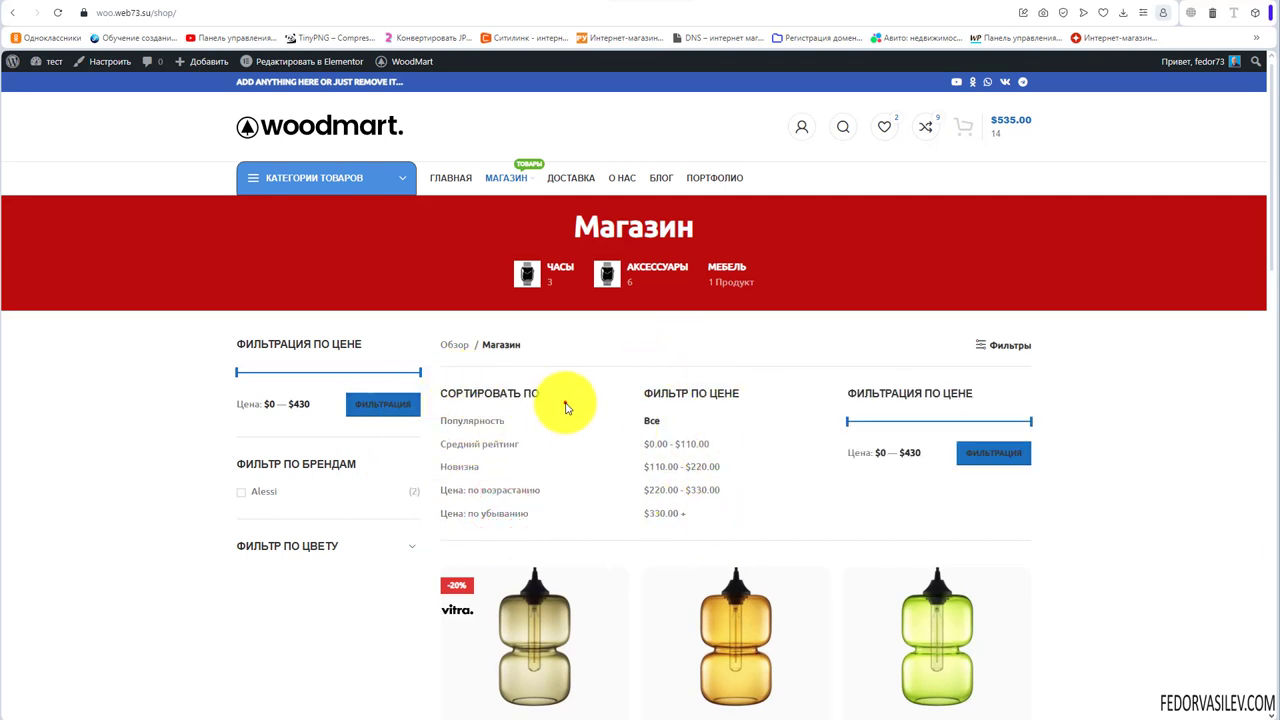
pyautogui.moveTo(568, 403); pyautogui.dragTo(685, 495)
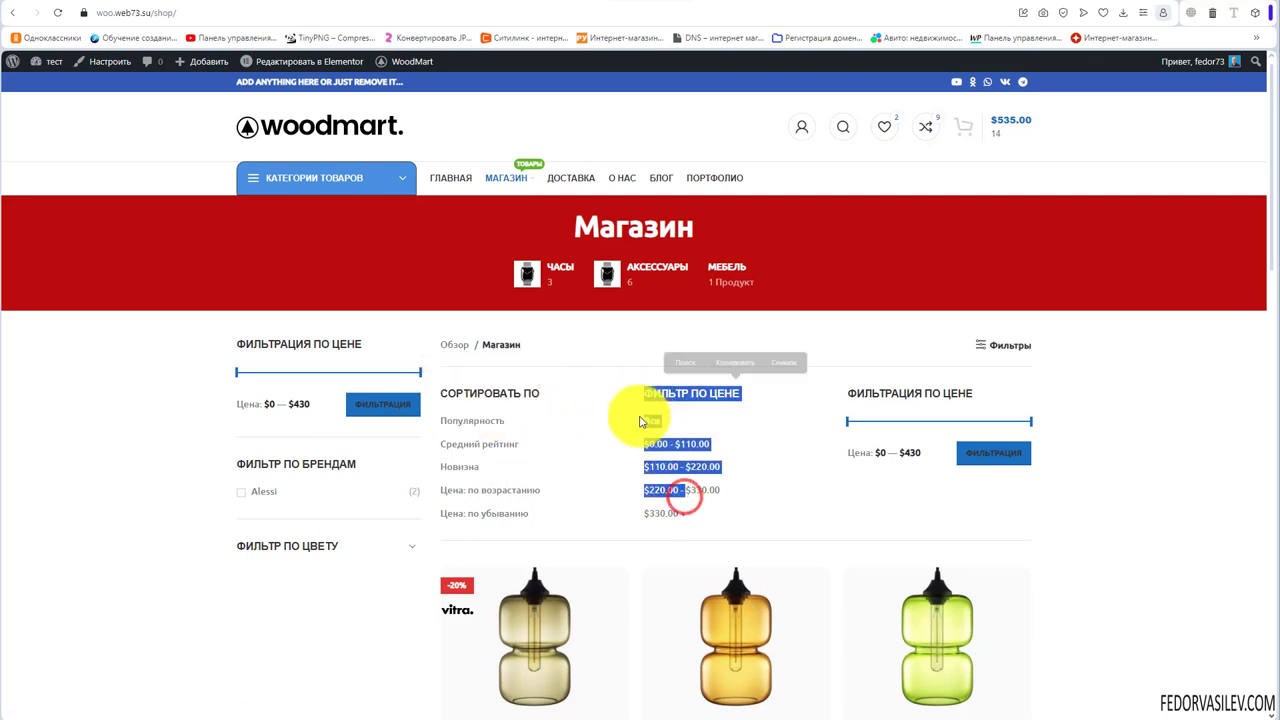
pyautogui.click(753, 452)
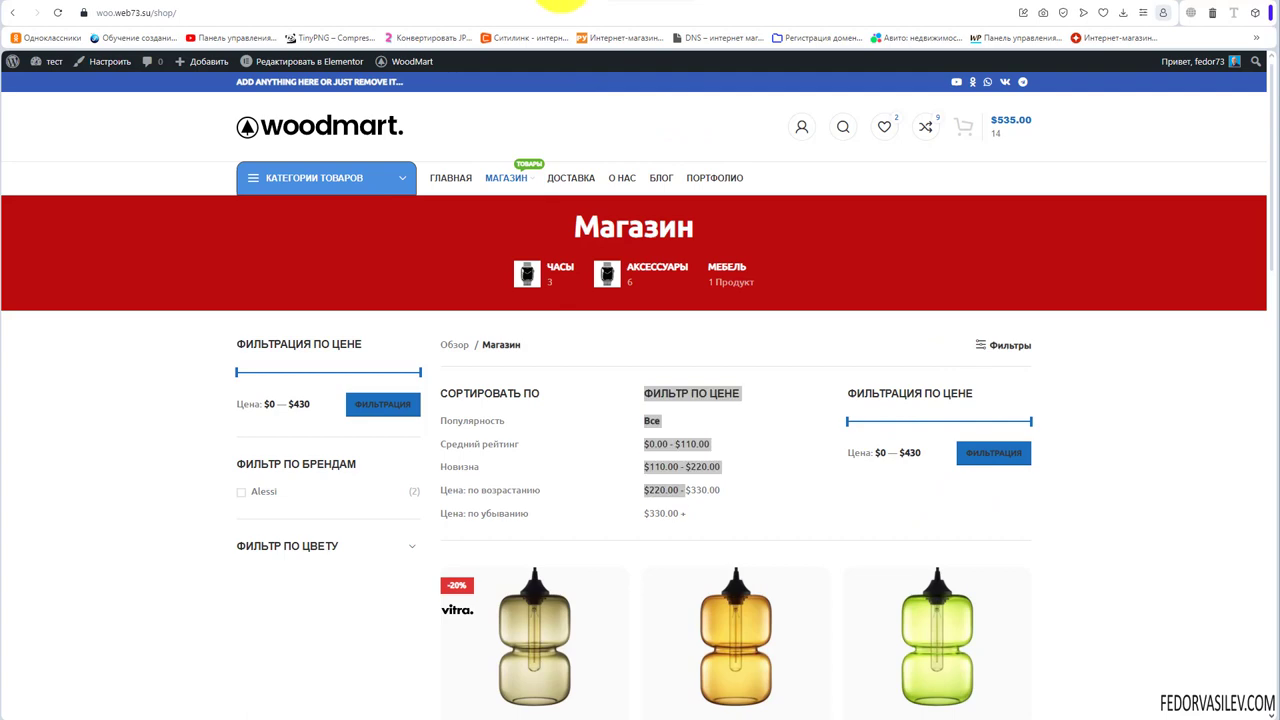
# Compare the widgets in the "Фильтры магазина" widget area with the filters shown above the shop products.
pyautogui.click(560, 1)
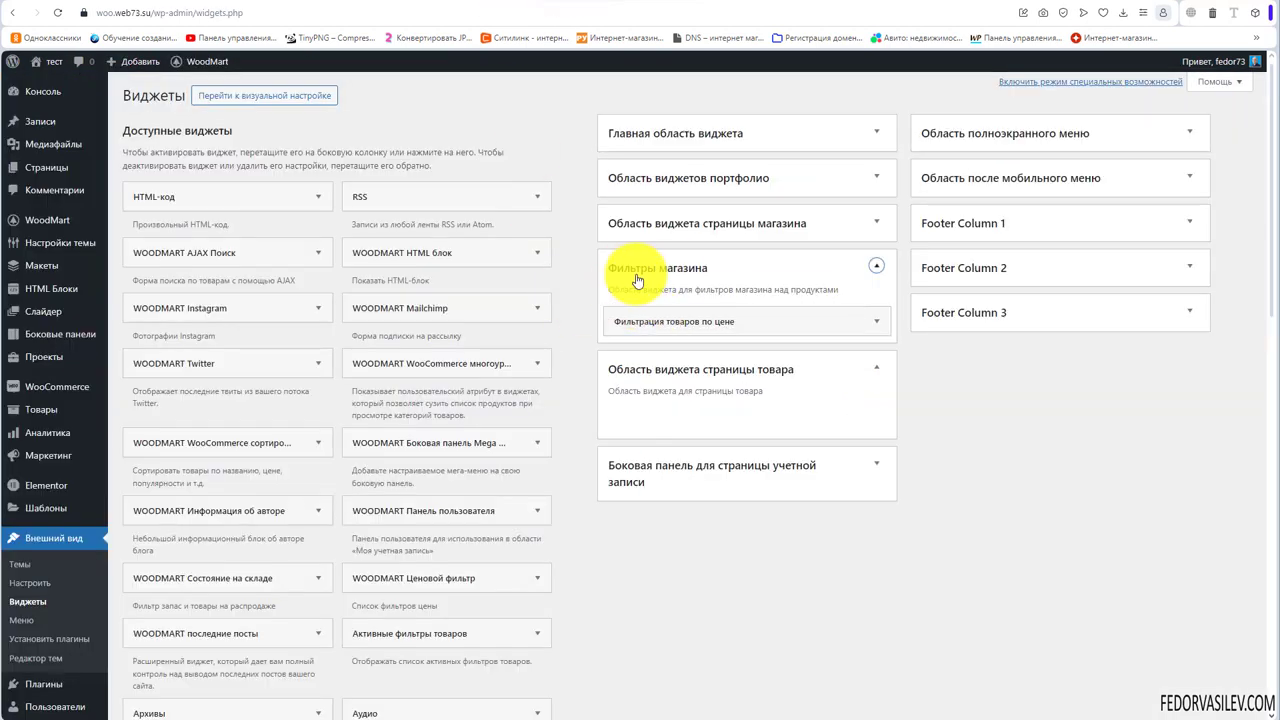
pyautogui.click(876, 226)
pyautogui.click(877, 220)
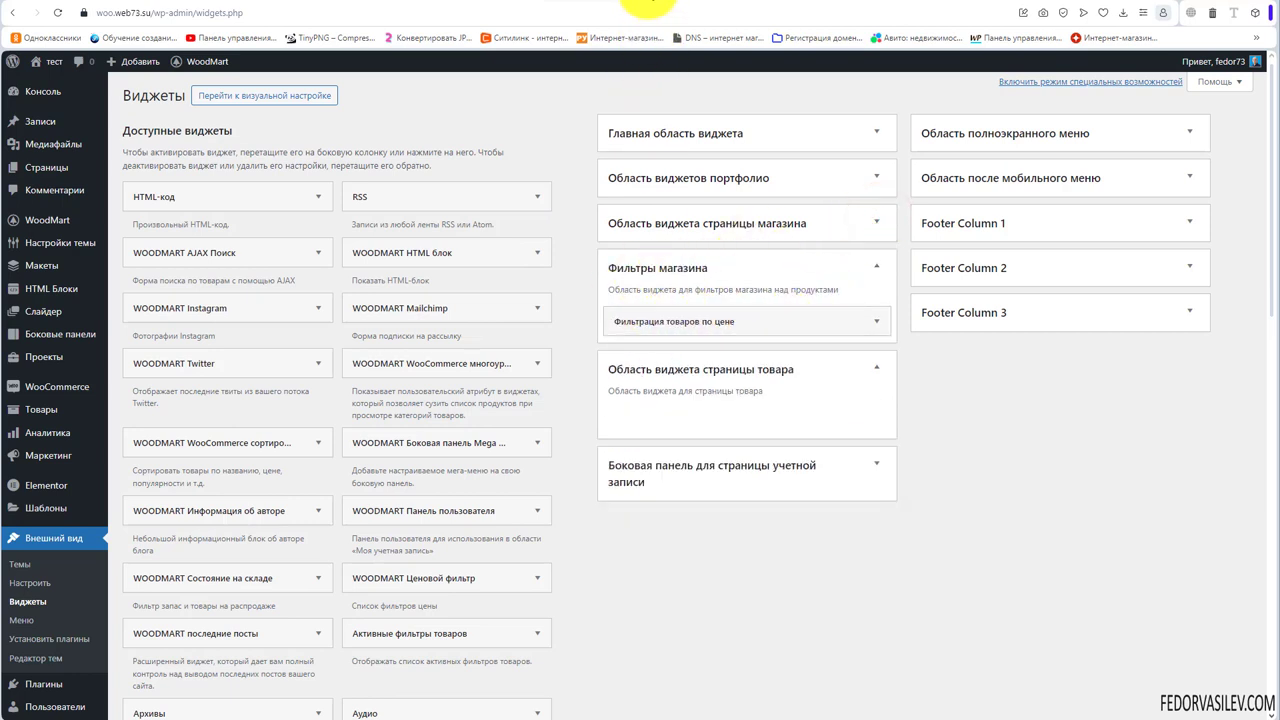
pyautogui.click(648, 2)
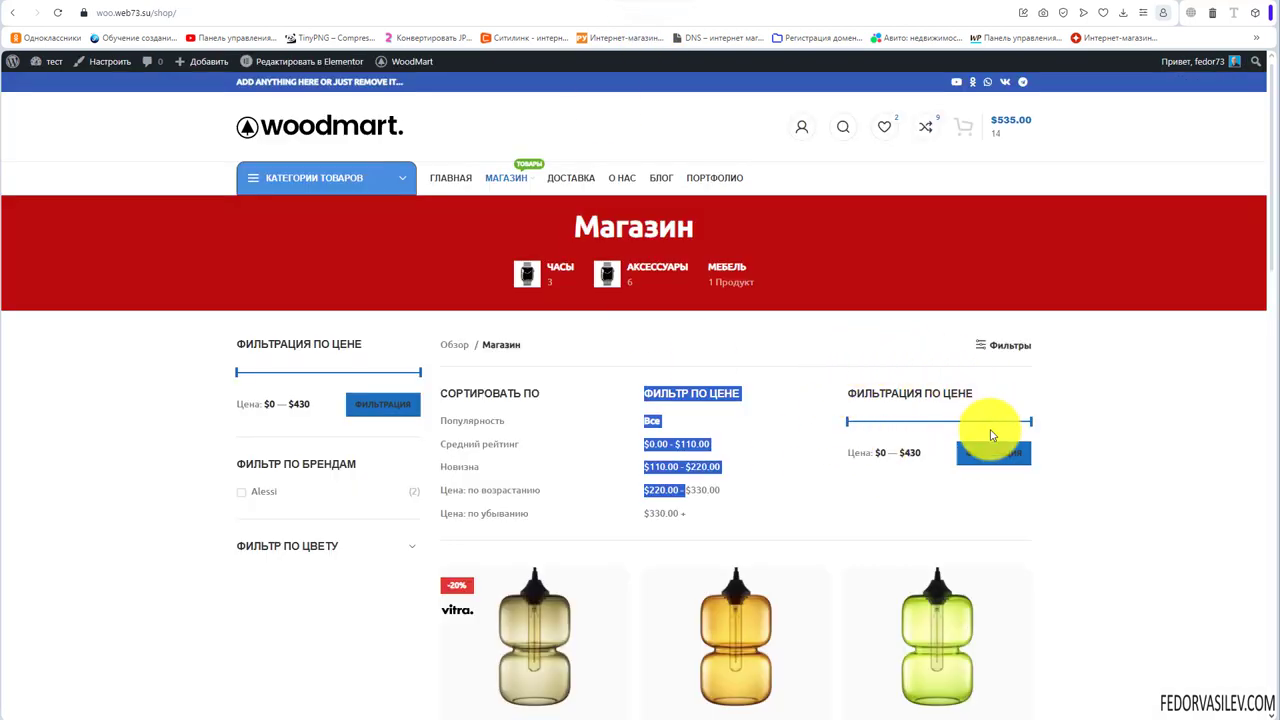
# Return to the shop filter theme settings and try the "HTML Блок" content type, opening its block selection.
pyautogui.hotkey('ctrl', 'shift', 'Tab')
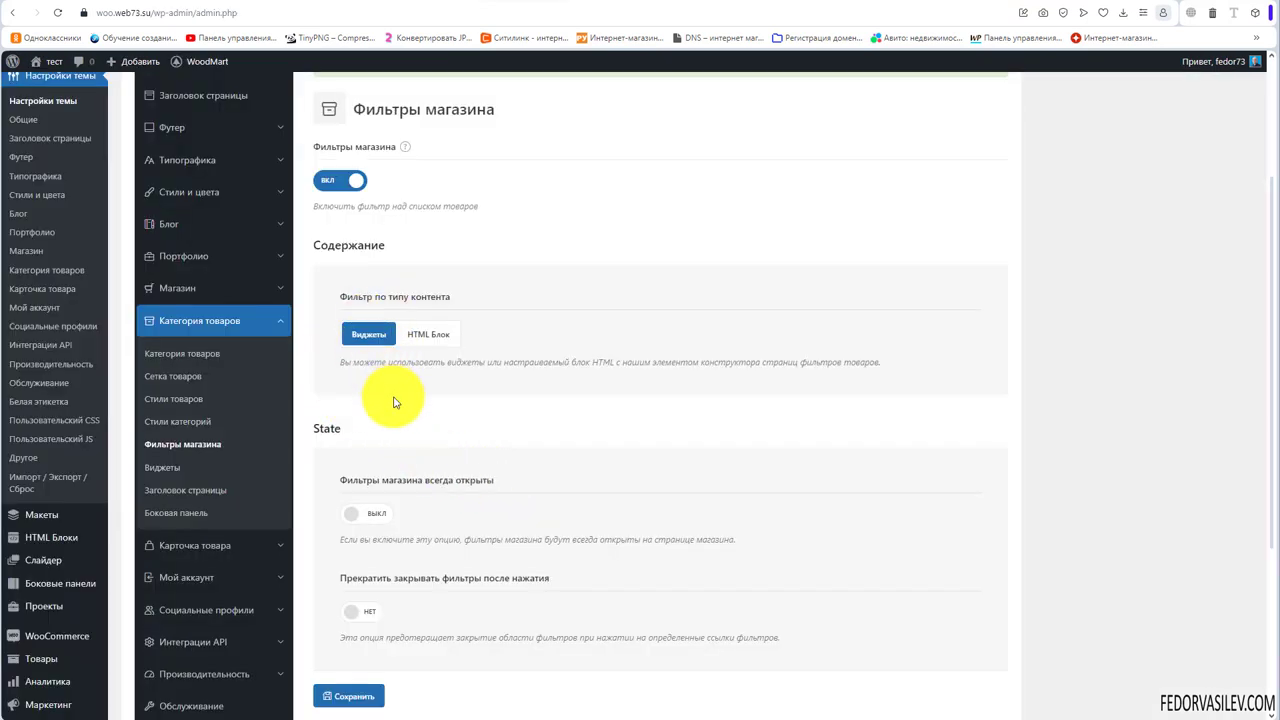
pyautogui.click(438, 340)
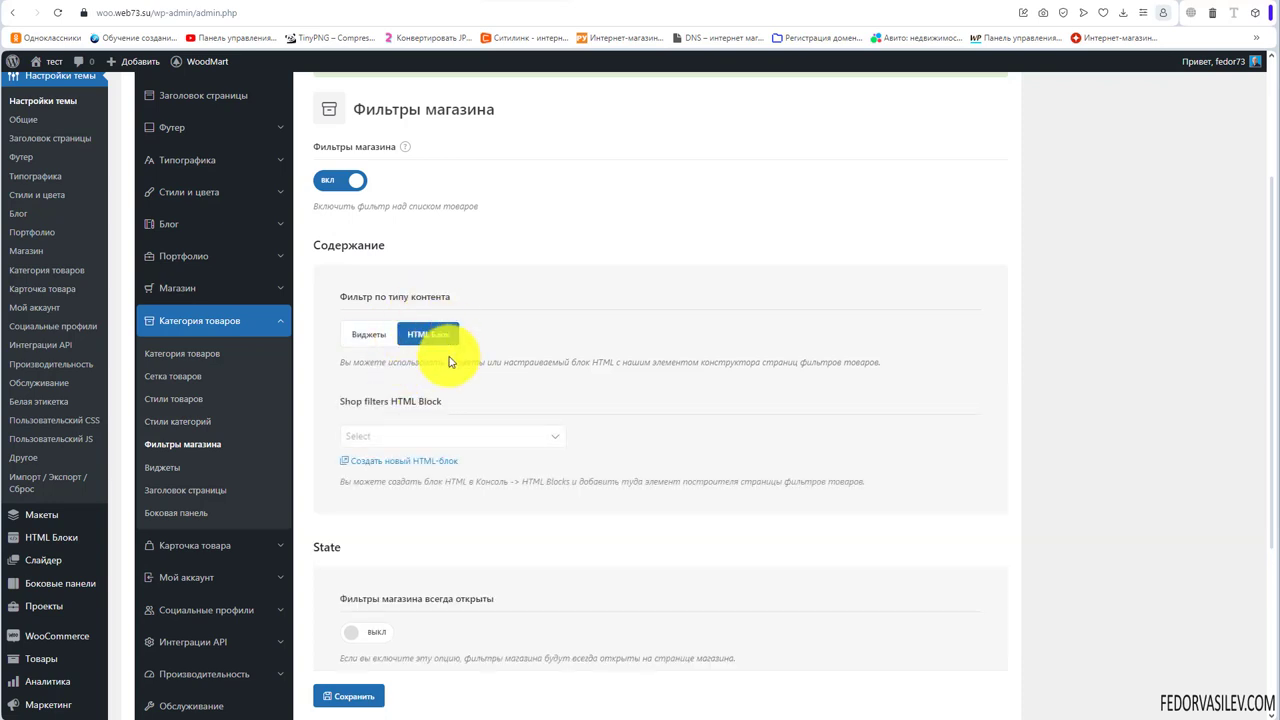
pyautogui.click(553, 436)
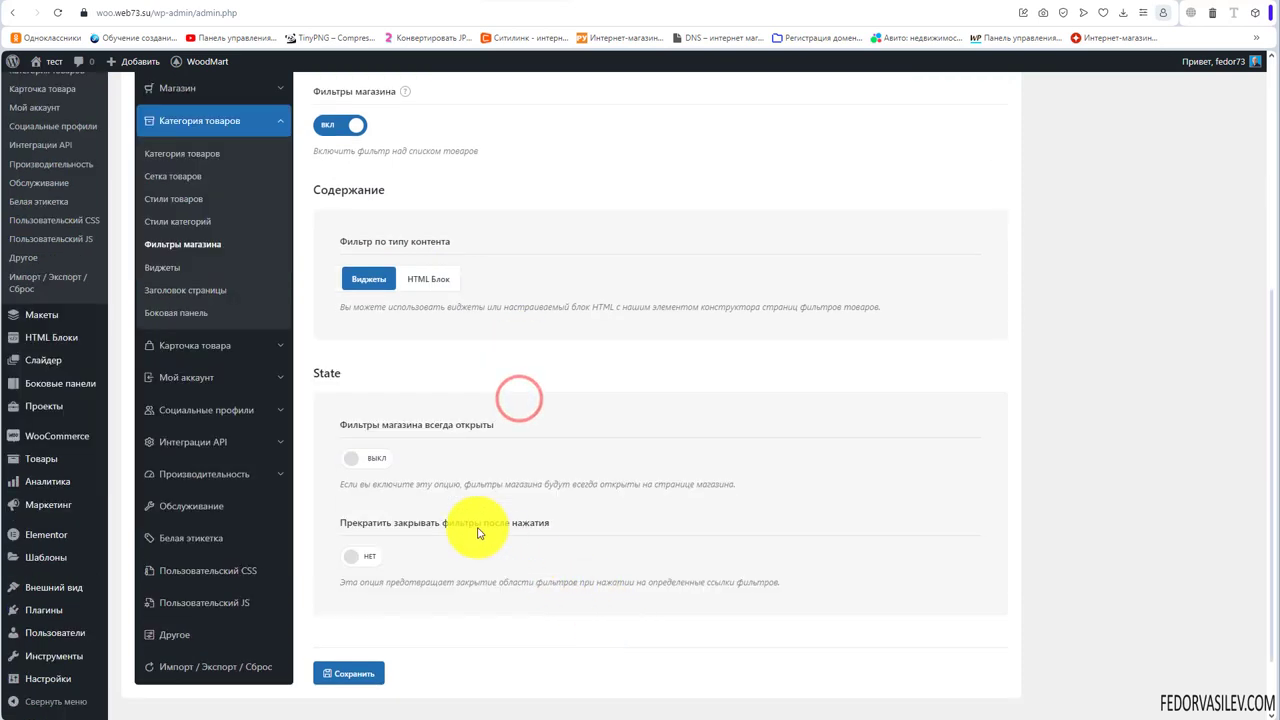
# Try the "Фильтры магазина всегда открыты" option, read its description and switch it back off.
pyautogui.click(365, 457)
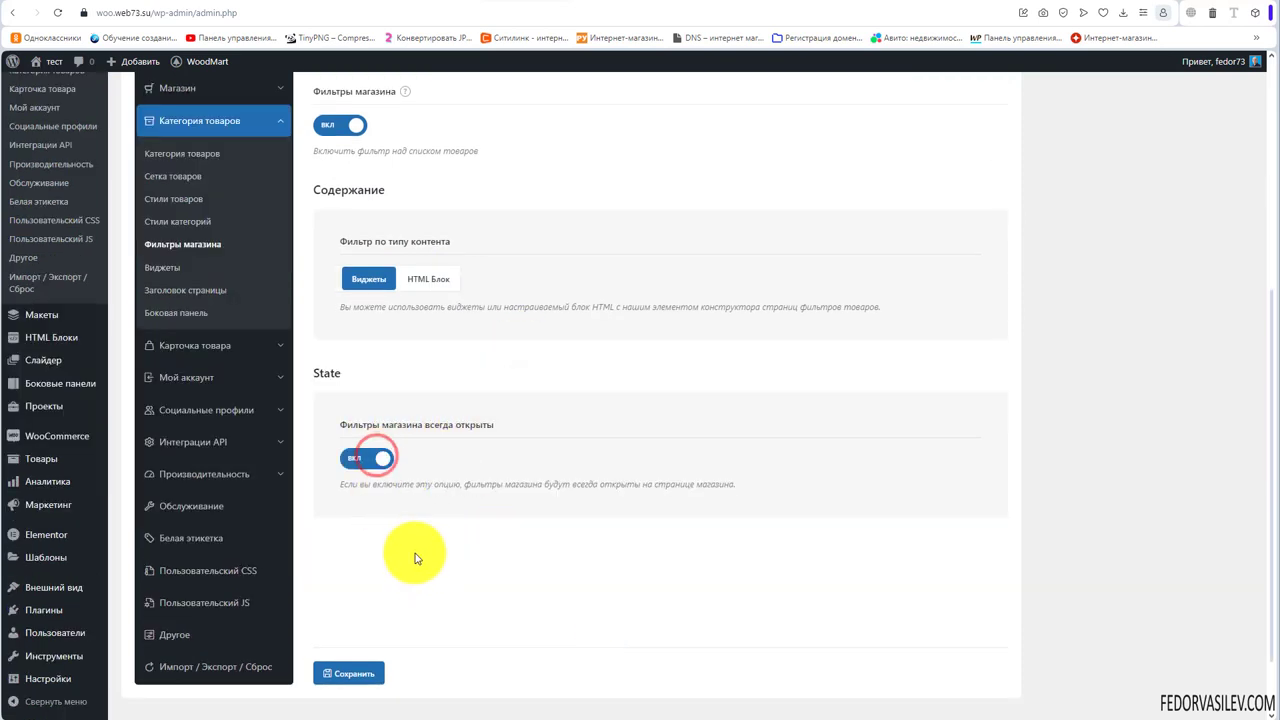
pyautogui.moveTo(404, 484); pyautogui.dragTo(737, 488)
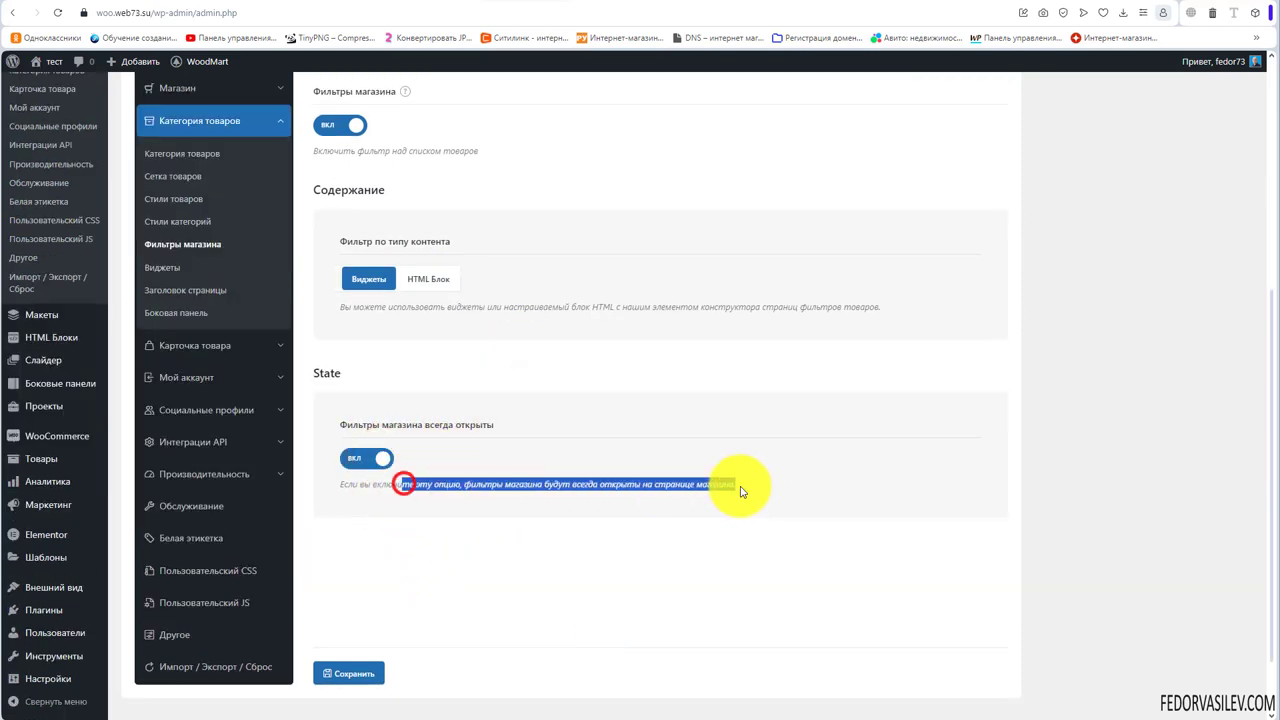
pyautogui.click(355, 457)
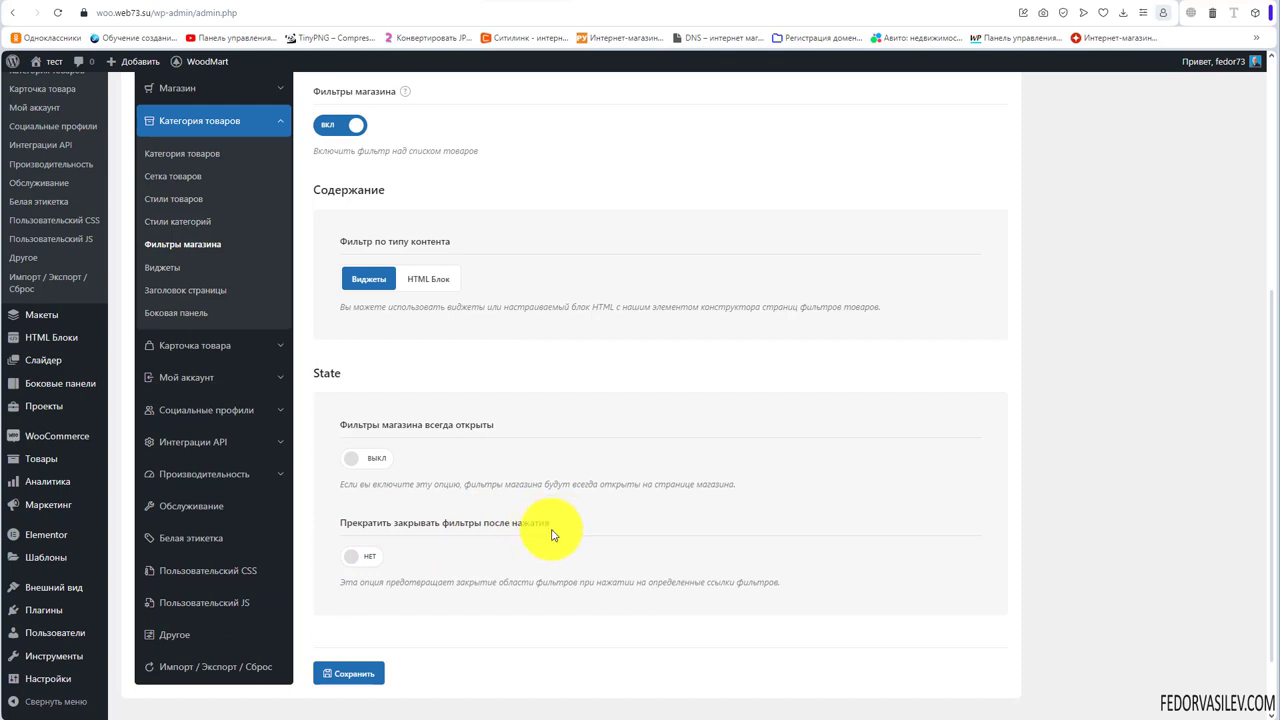
# Enable "Прекратить закрывать фильтры после нажатия" for the shop filters.
pyautogui.click(365, 556)
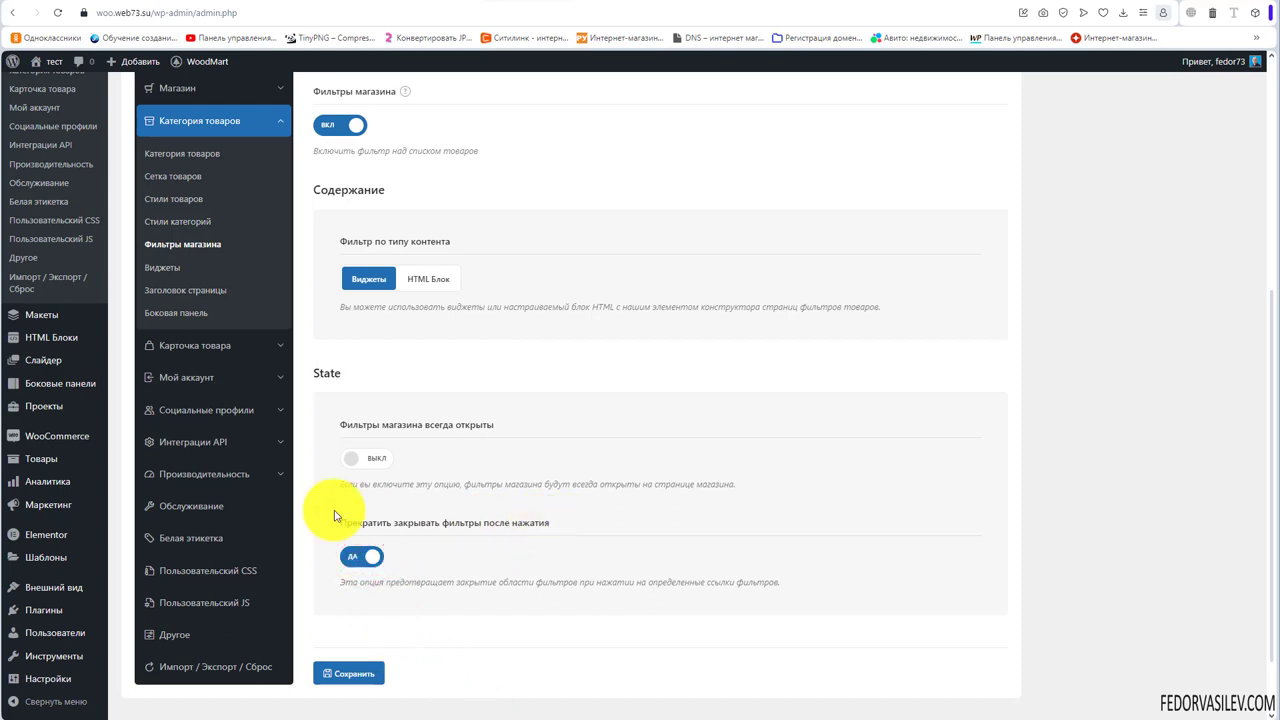